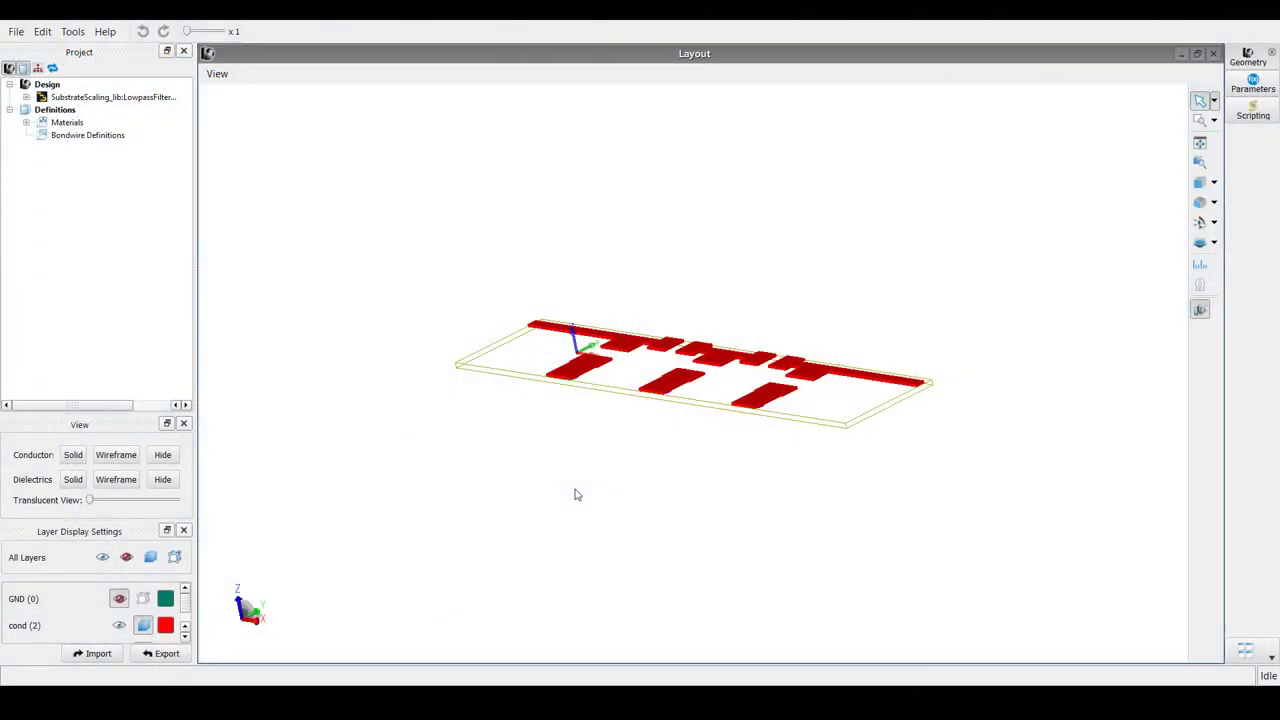
# Orbit the 3D filter board in RFPro to a shallow viewing angle
pyautogui.moveTo(575, 494); pyautogui.dragTo(920, 460)
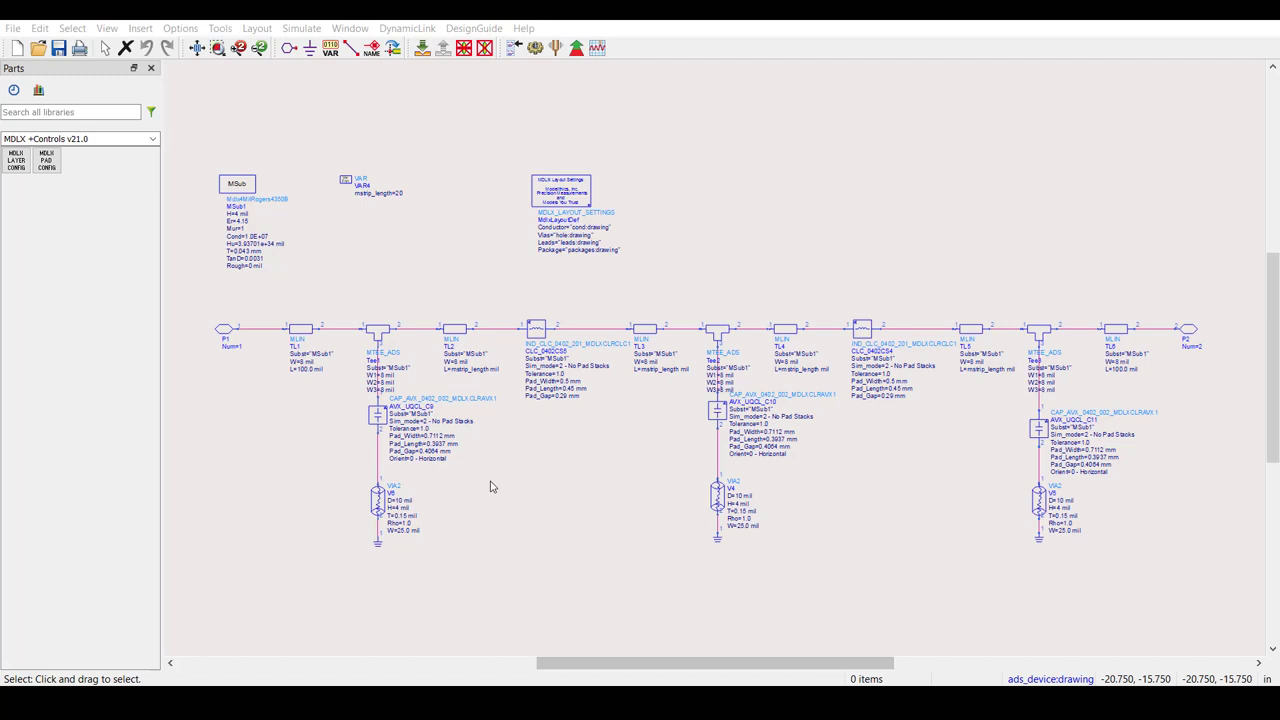
pyautogui.doubleClick(538, 331)
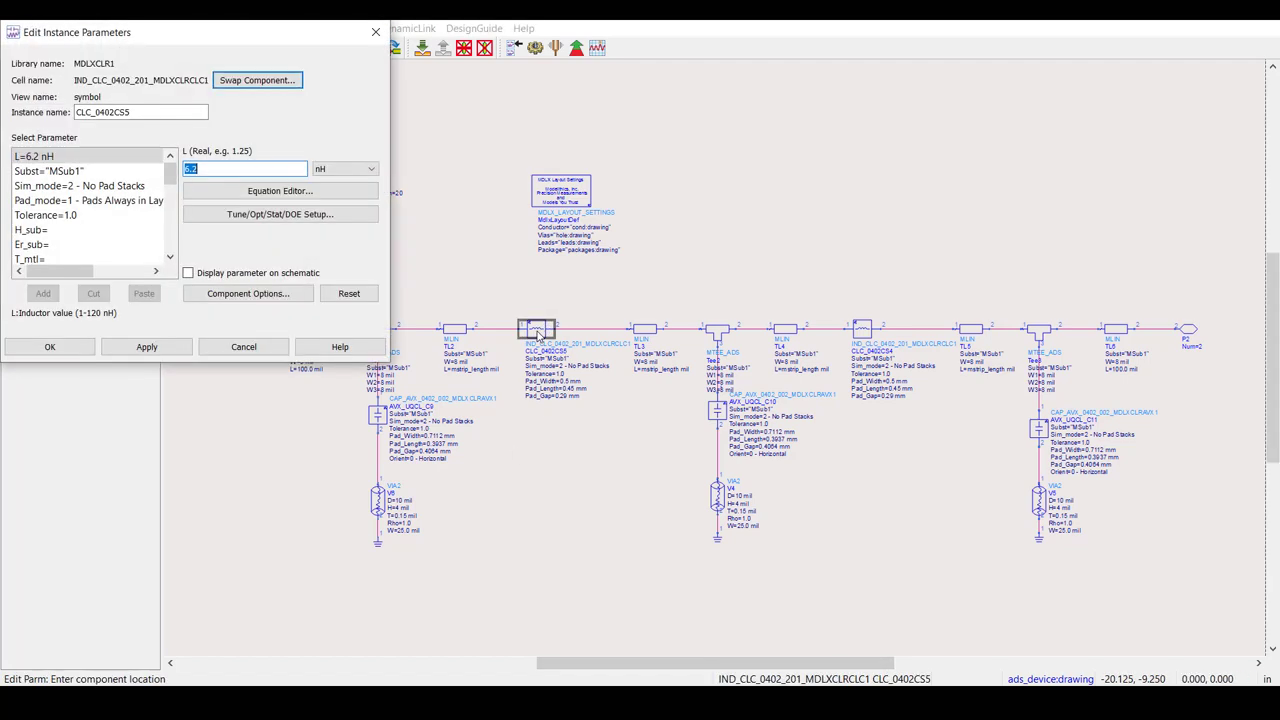
pyautogui.click(310, 349)
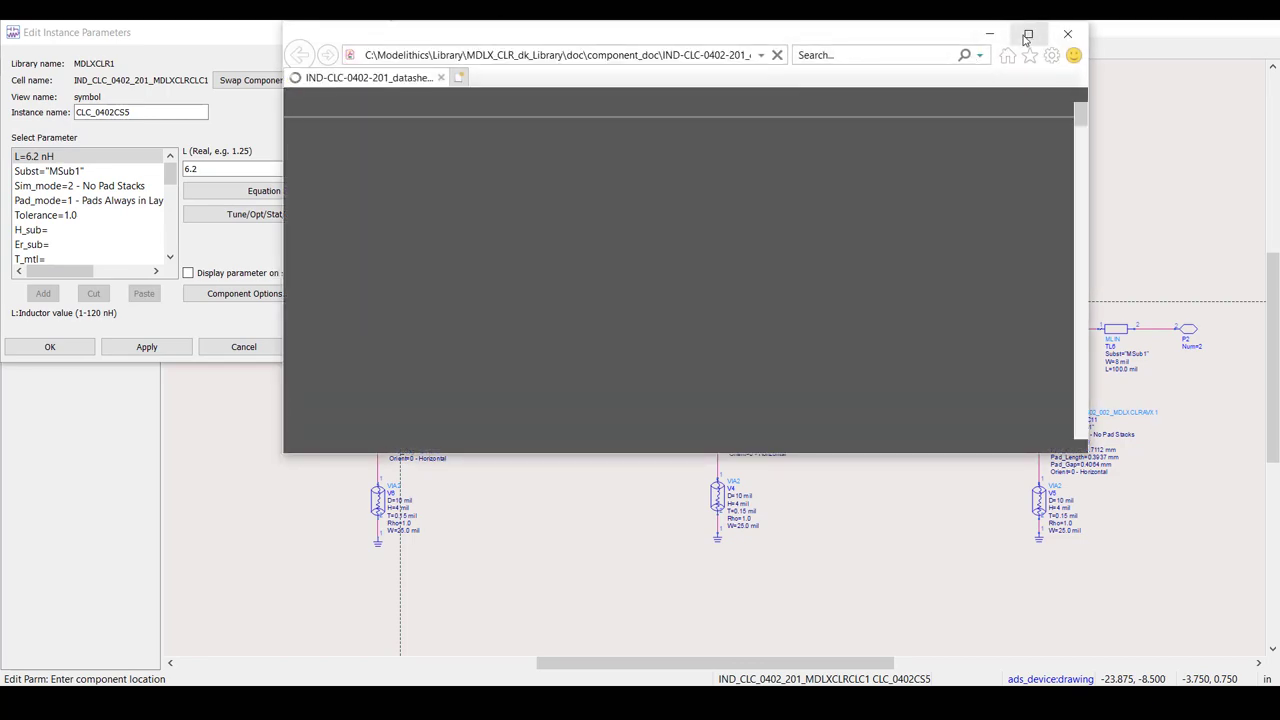
pyautogui.click(1026, 38)
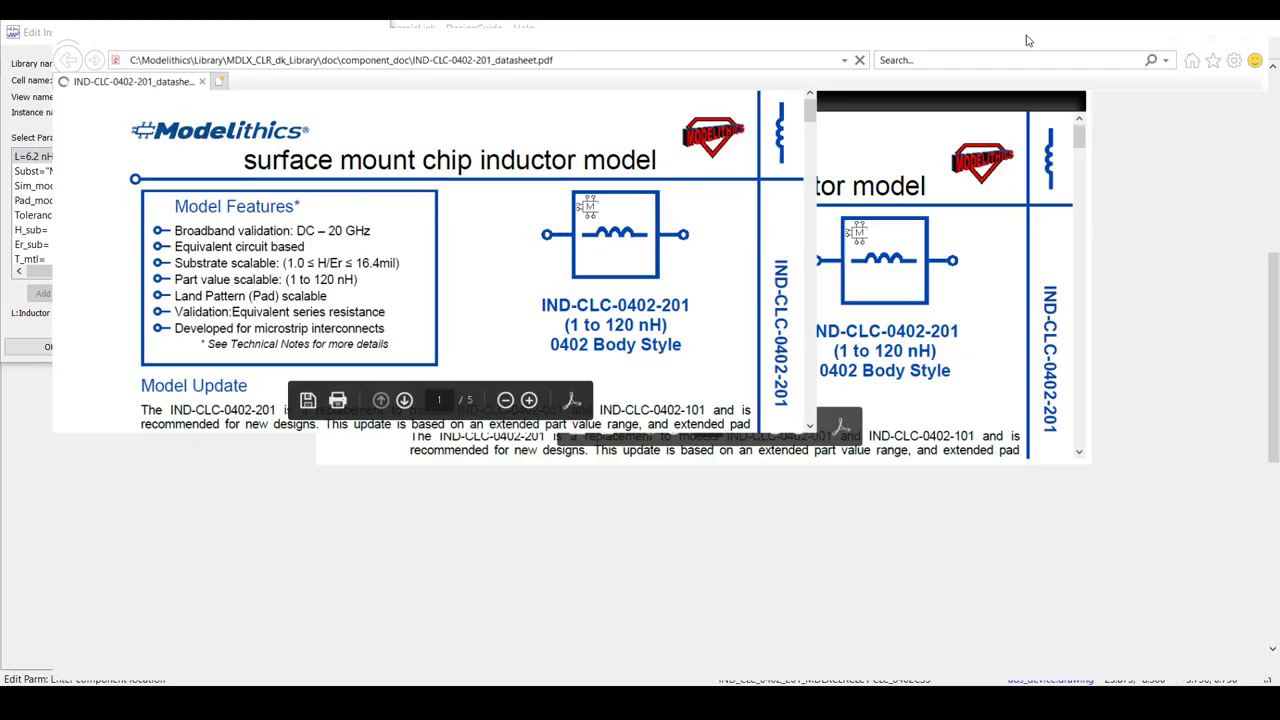
pyautogui.scroll(-2, 640, 380)
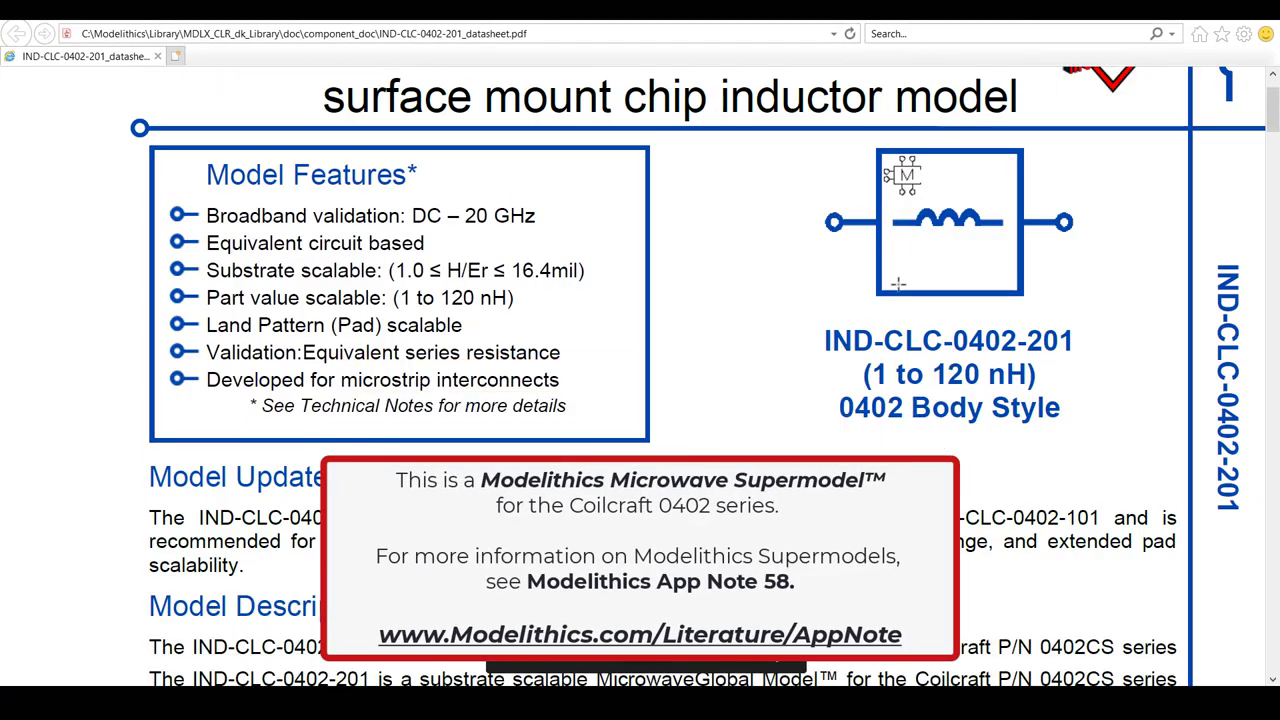
pyautogui.scroll(-1, 932, 277)
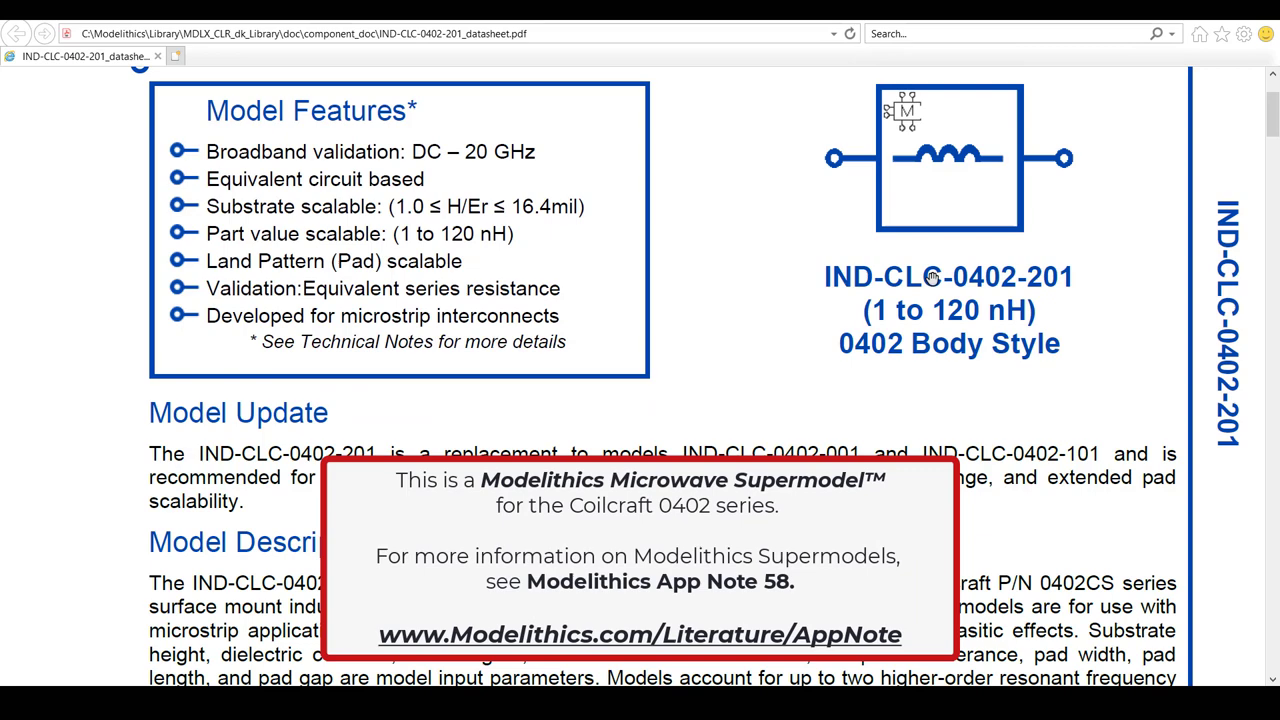
pyautogui.scroll(-1, 932, 277)
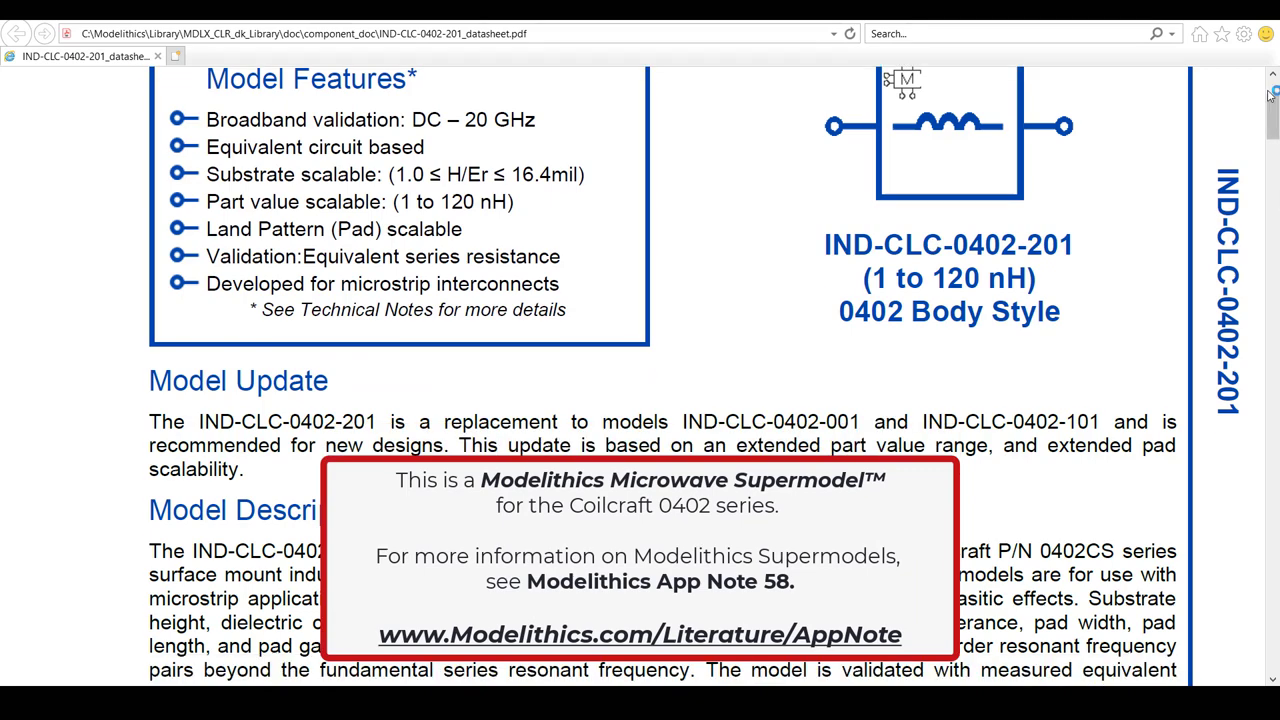
pyautogui.click(1263, 18)
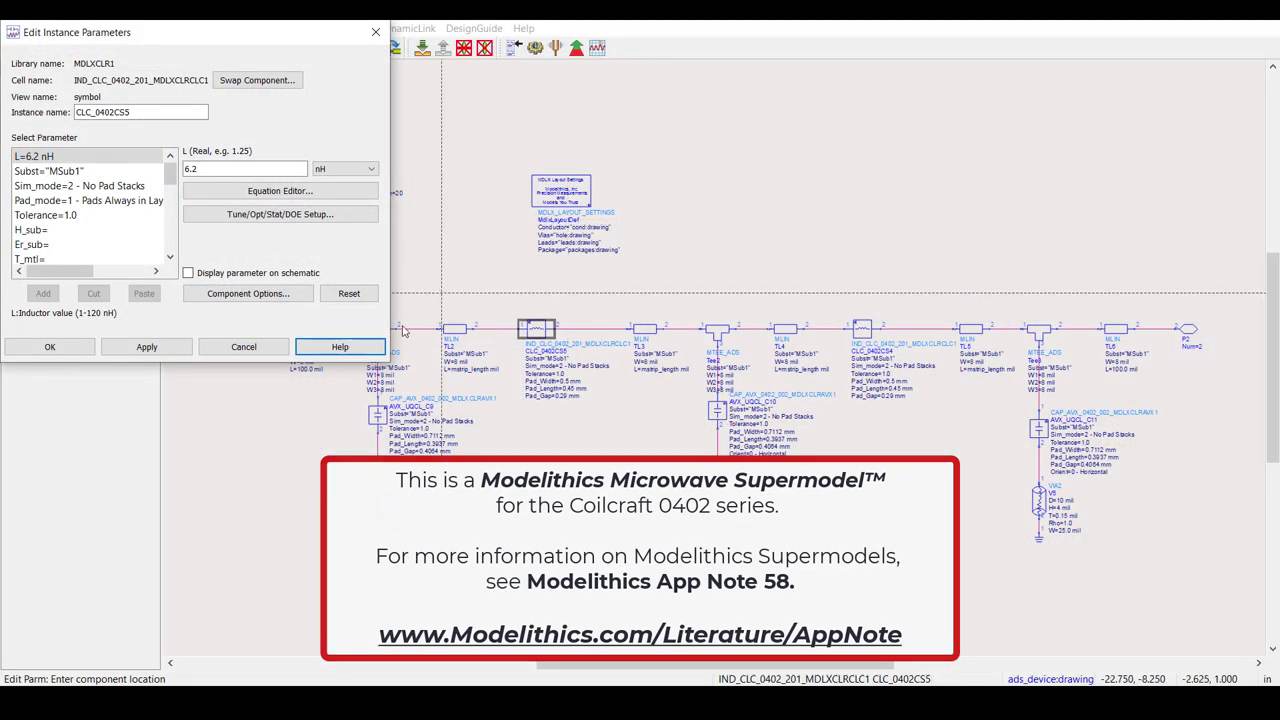
pyautogui.click(234, 343)
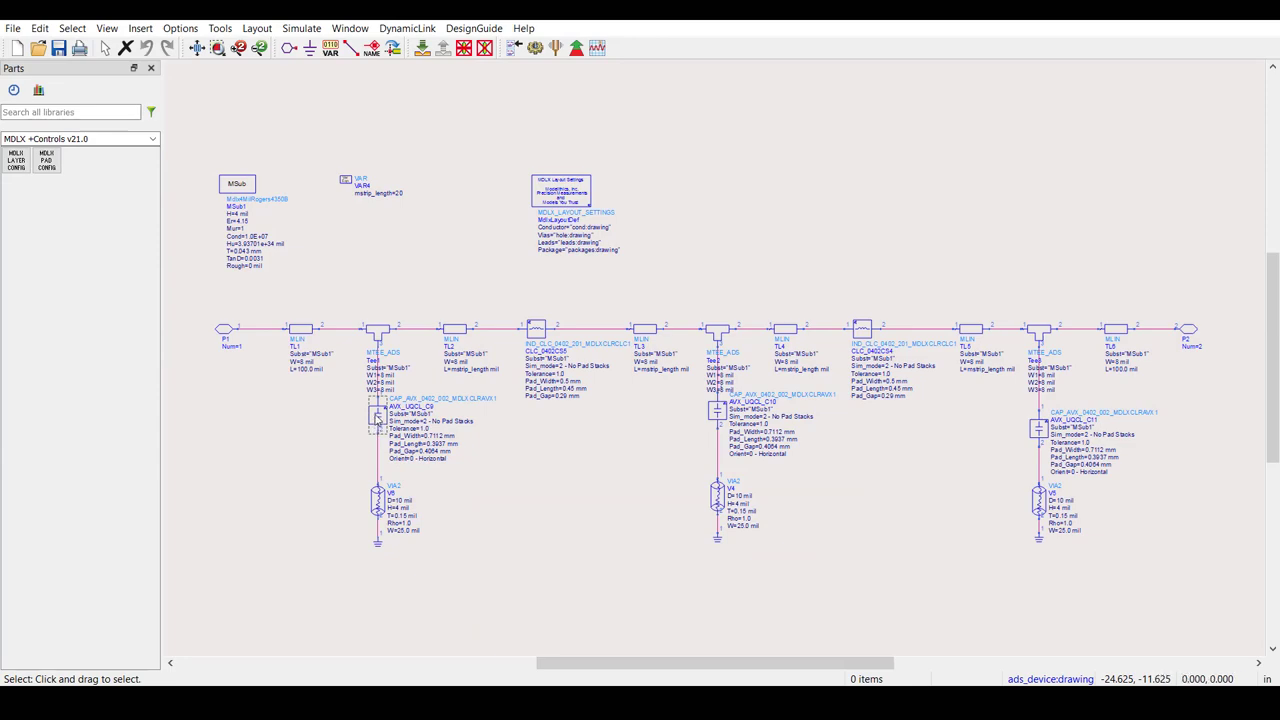
pyautogui.doubleClick(377, 420)
pyautogui.click(318, 348)
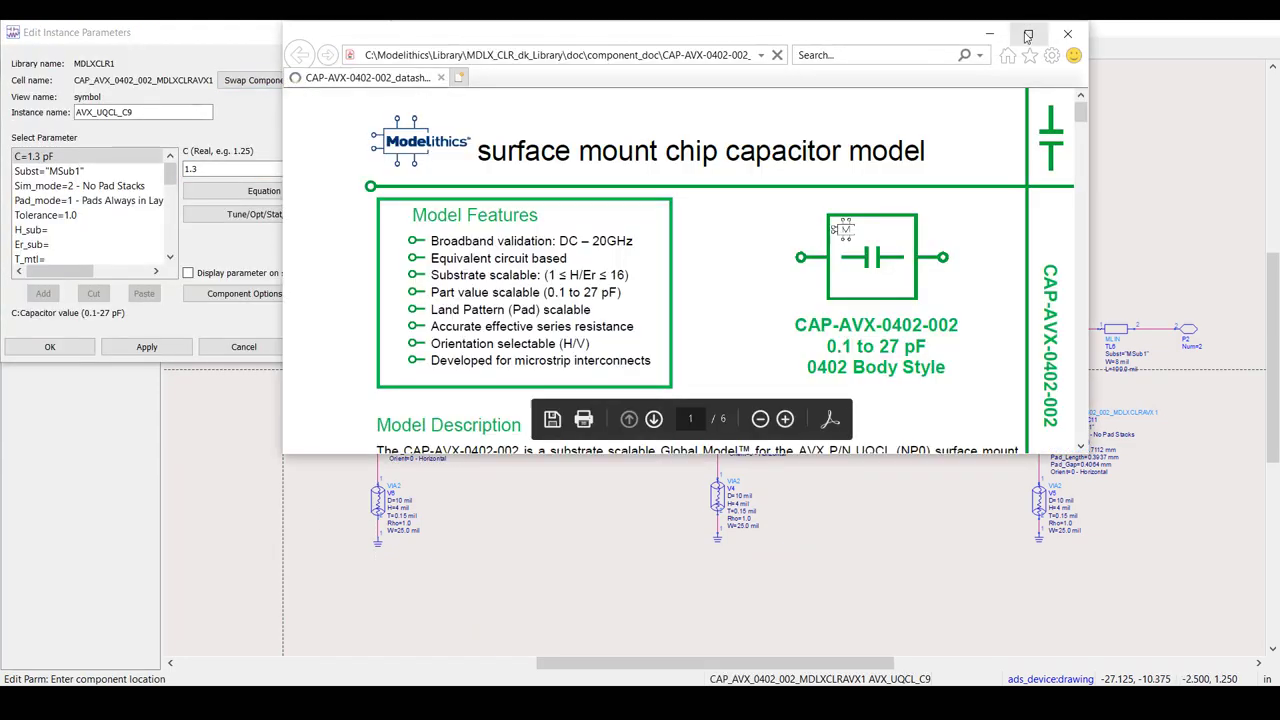
pyautogui.click(1028, 33)
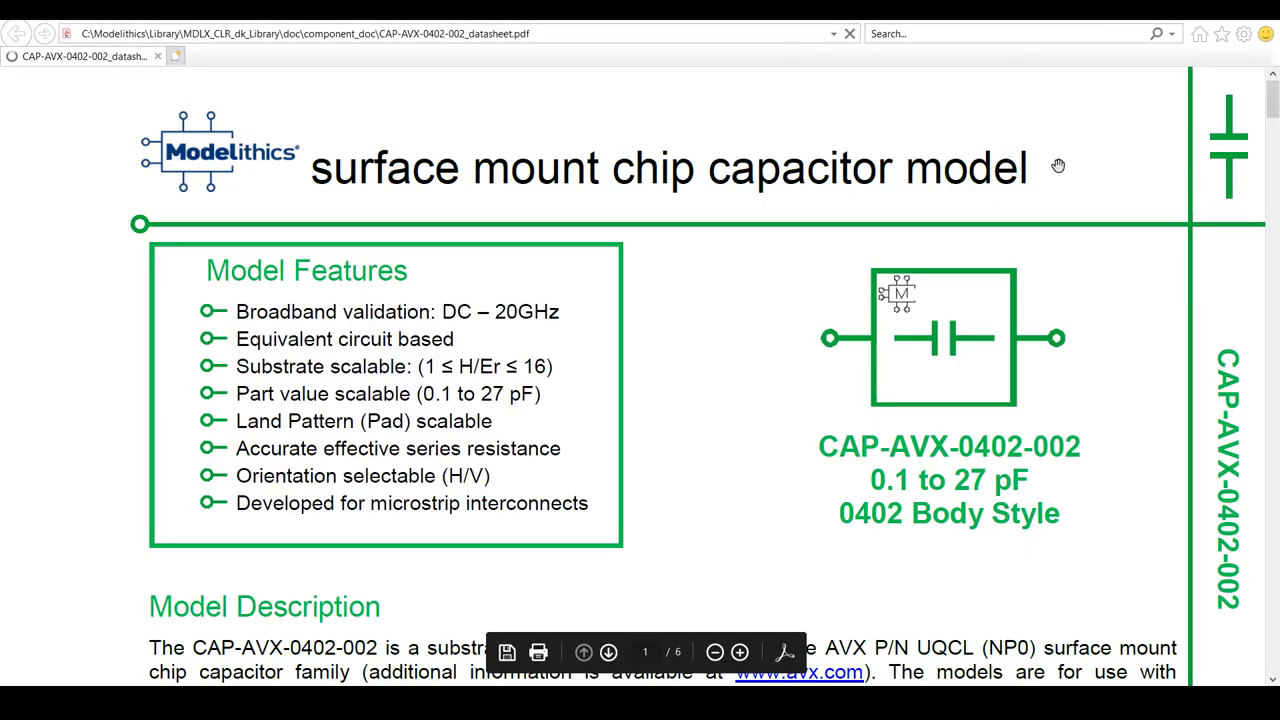
pyautogui.scroll(-3, 1131, 301)
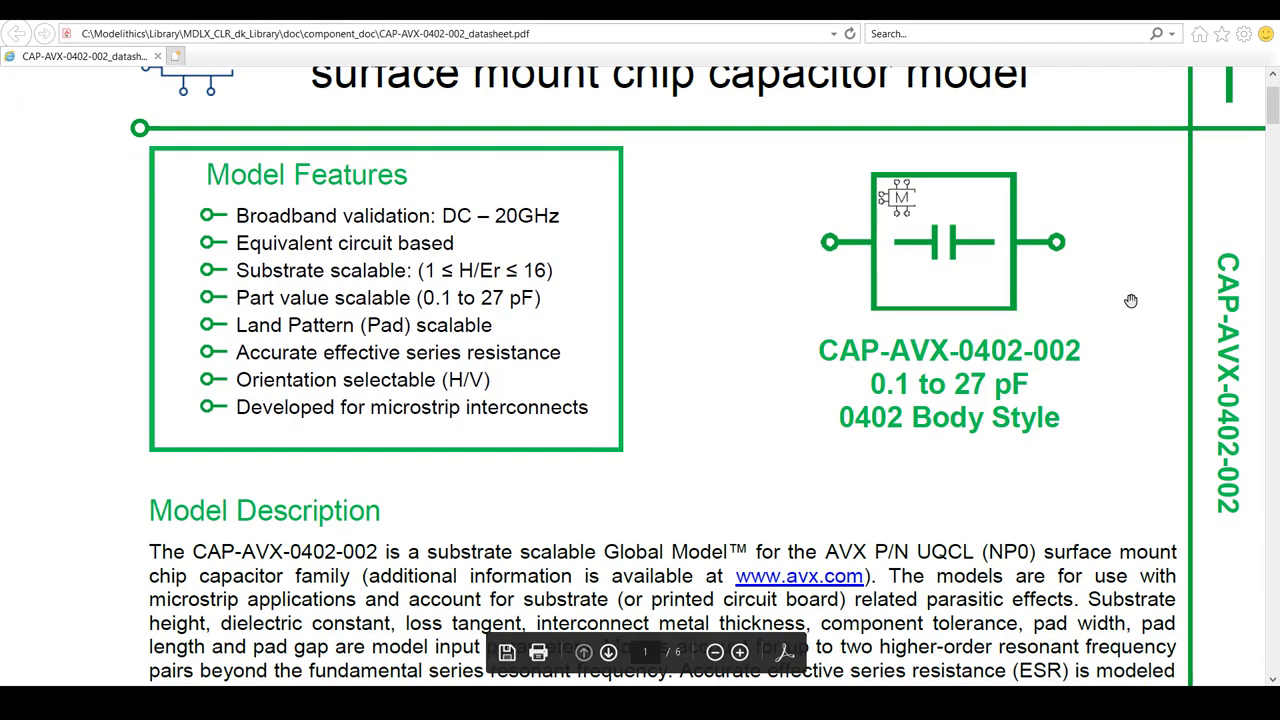
pyautogui.scroll(-1, 1131, 301)
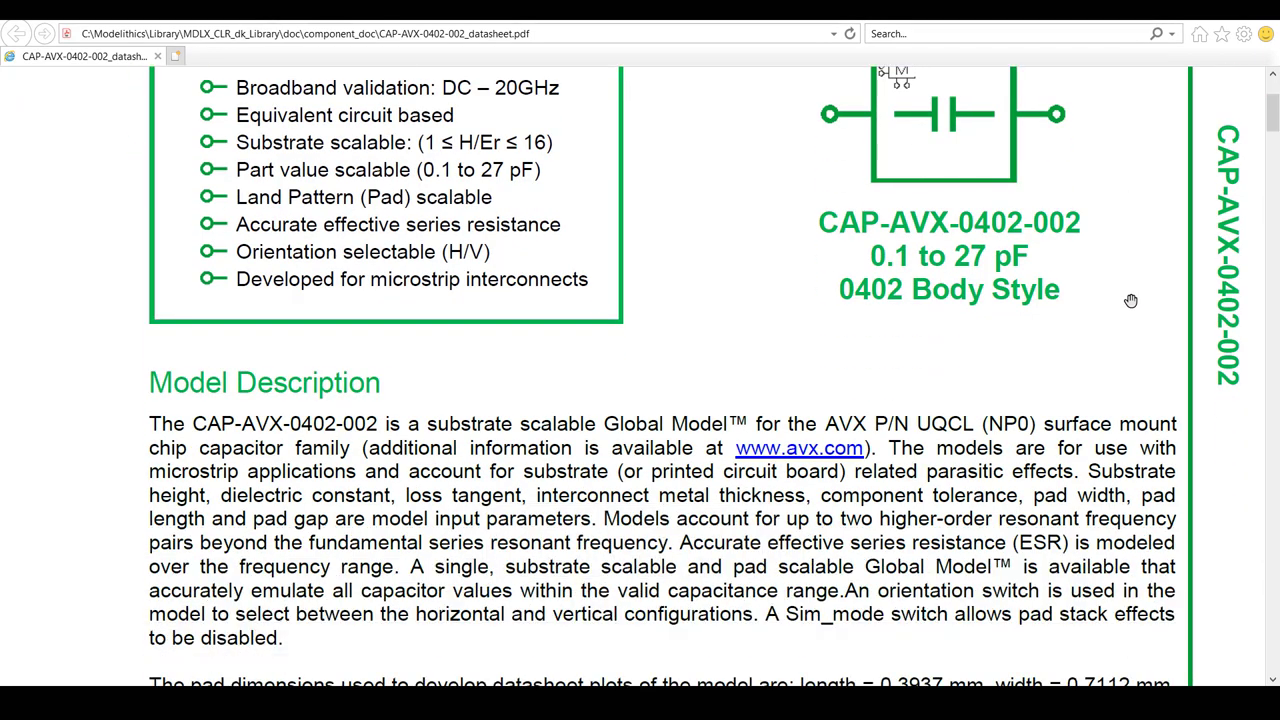
pyautogui.scroll(-1, 1131, 301)
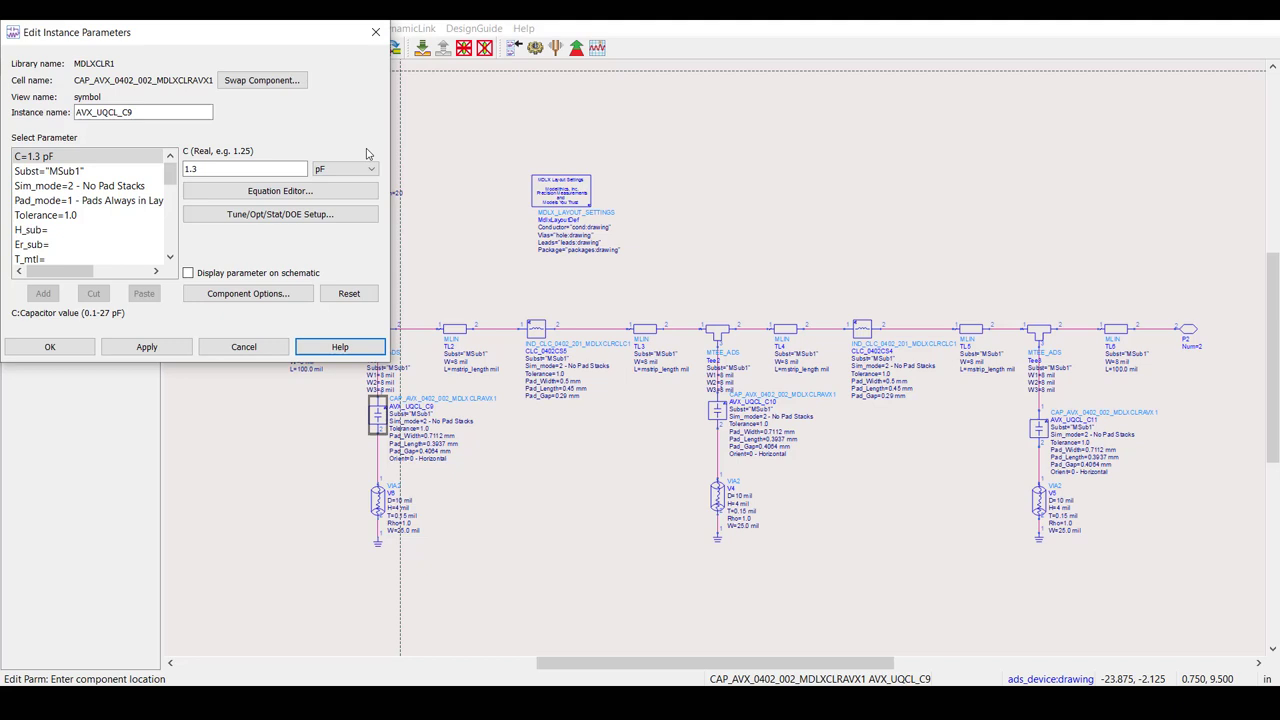
pyautogui.click(243, 346)
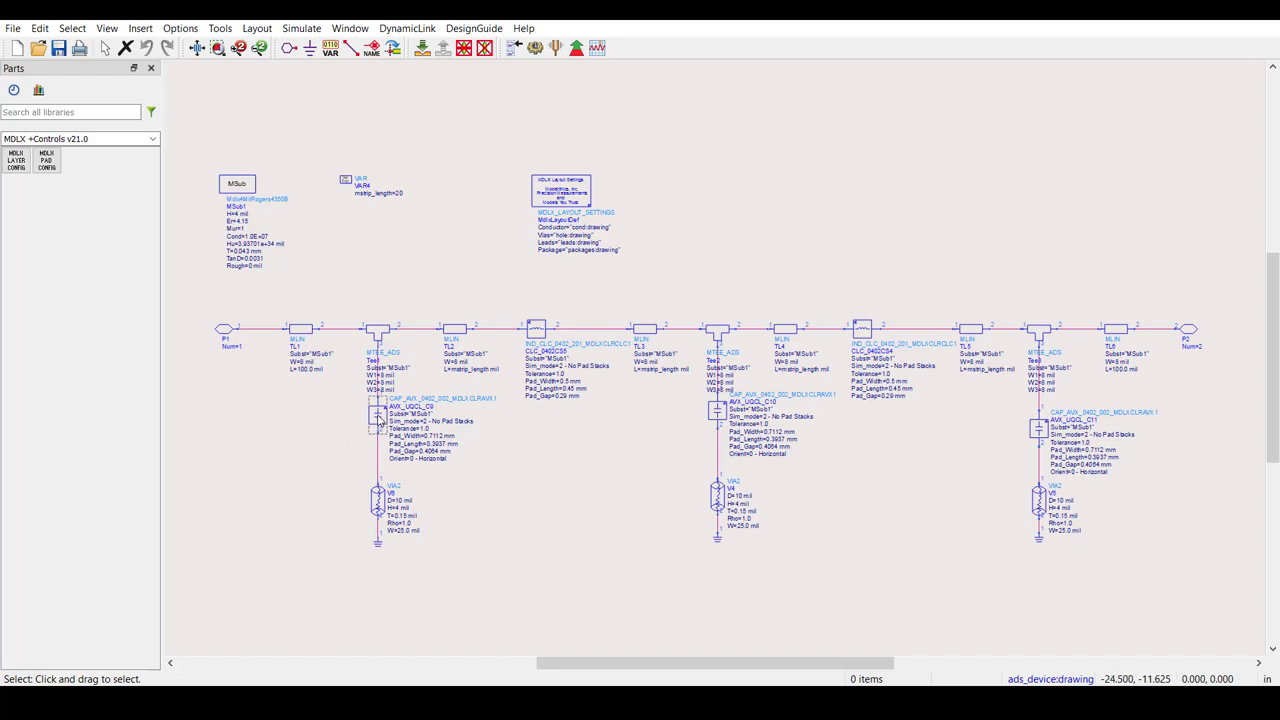
# Reopen AVX_UQCL_C9's parameters in an enlarged dialog and inspect its Sim_mode and Pad_mode values
pyautogui.doubleClick(380, 420)
pyautogui.moveTo(388, 362); pyautogui.dragTo(740, 653)
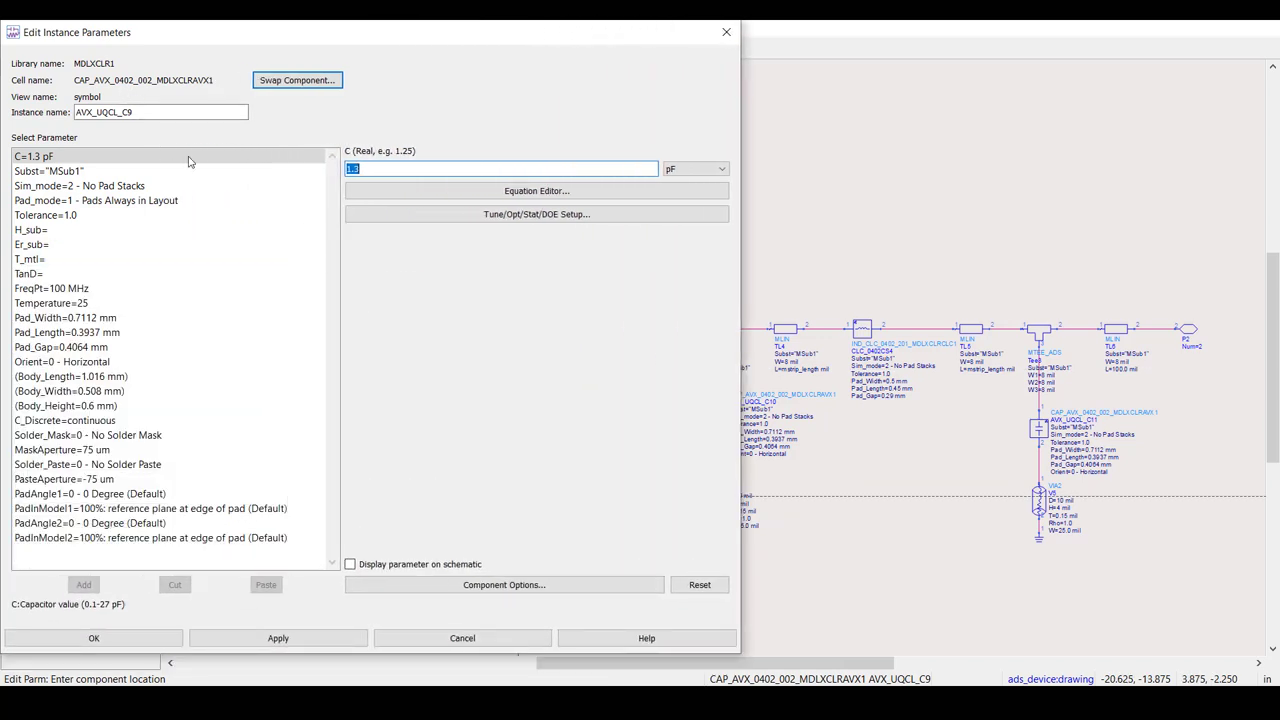
pyautogui.click(238, 188)
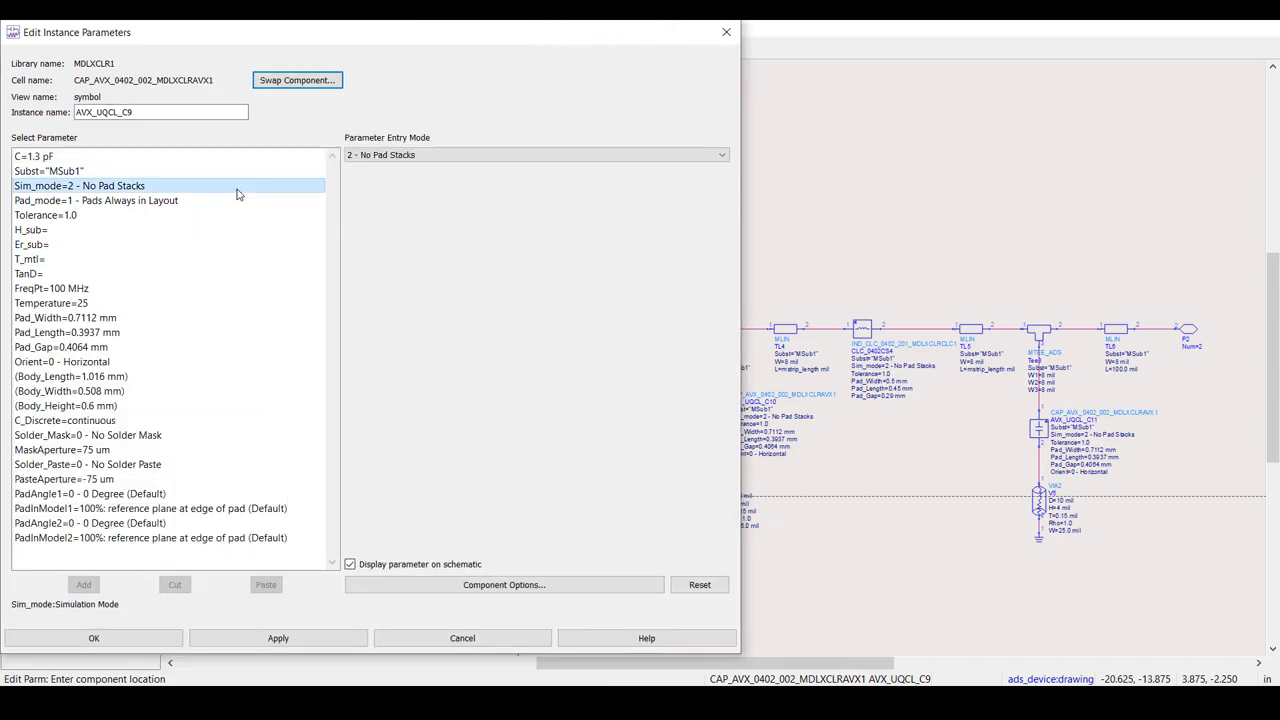
pyautogui.click(659, 204)
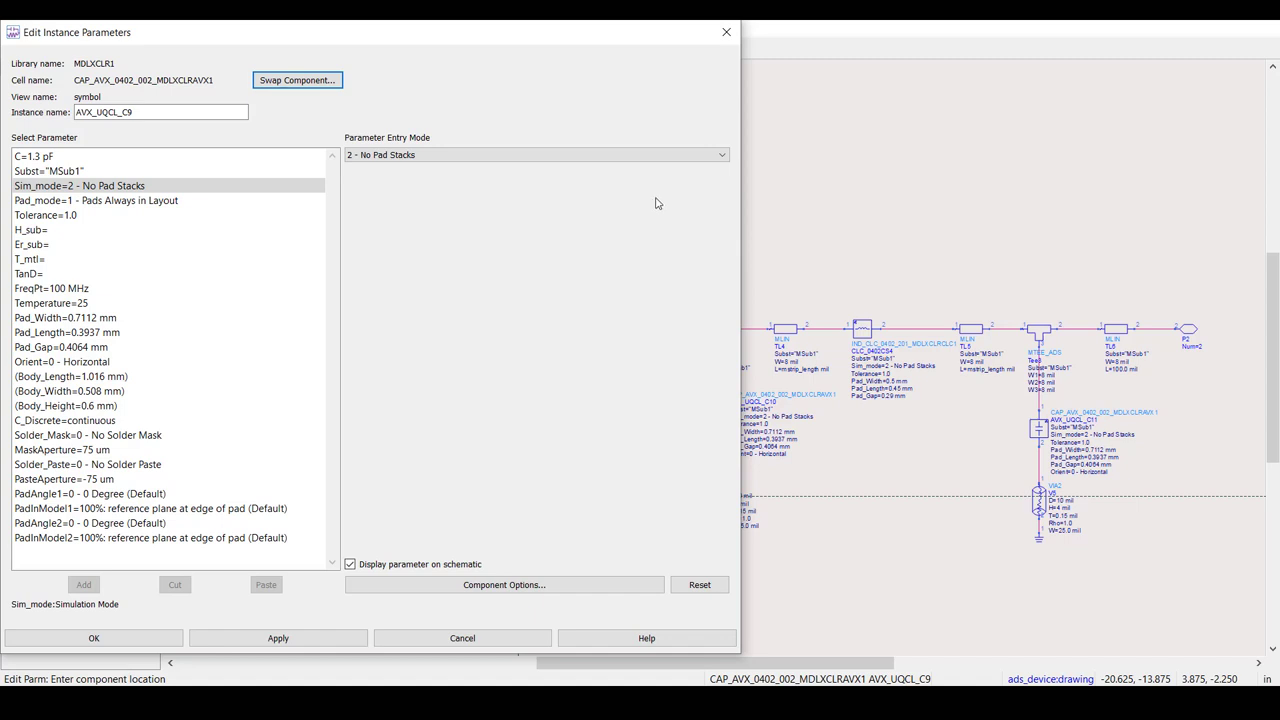
pyautogui.click(172, 203)
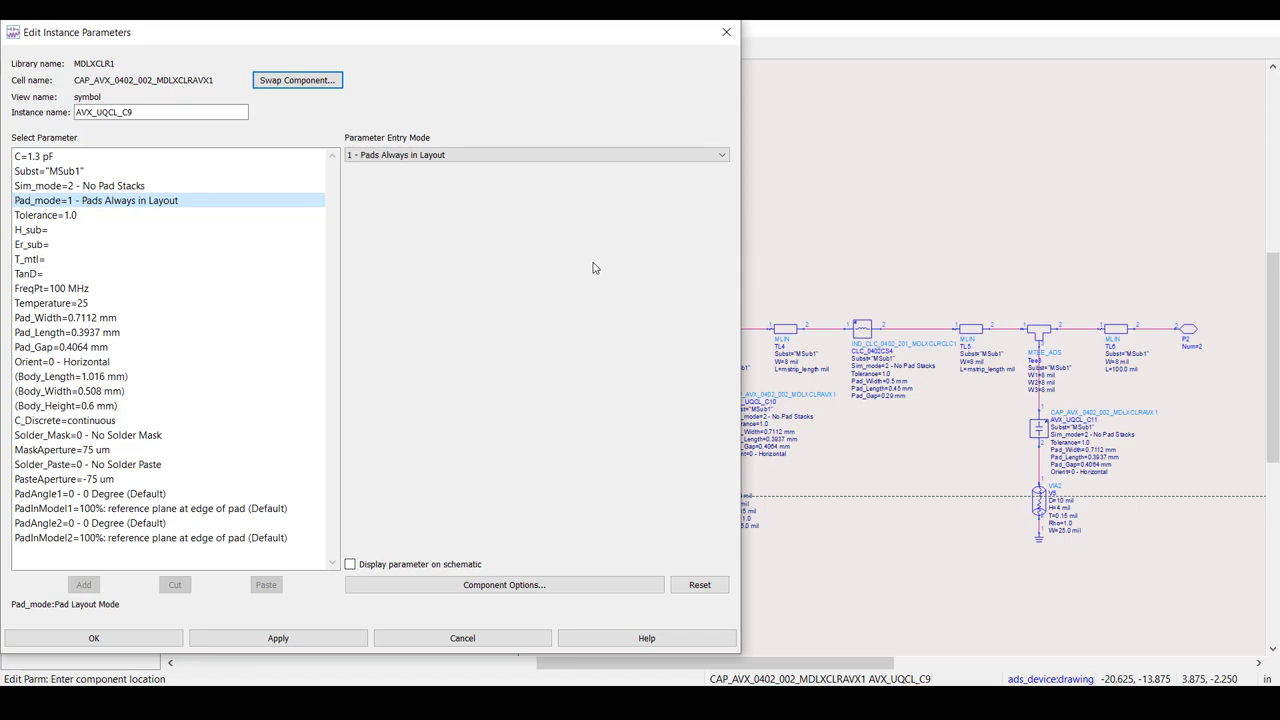
# Leave C9's Pad_mode at '1 - Pads Always in Layout' and accept the parameters
pyautogui.click(706, 158)
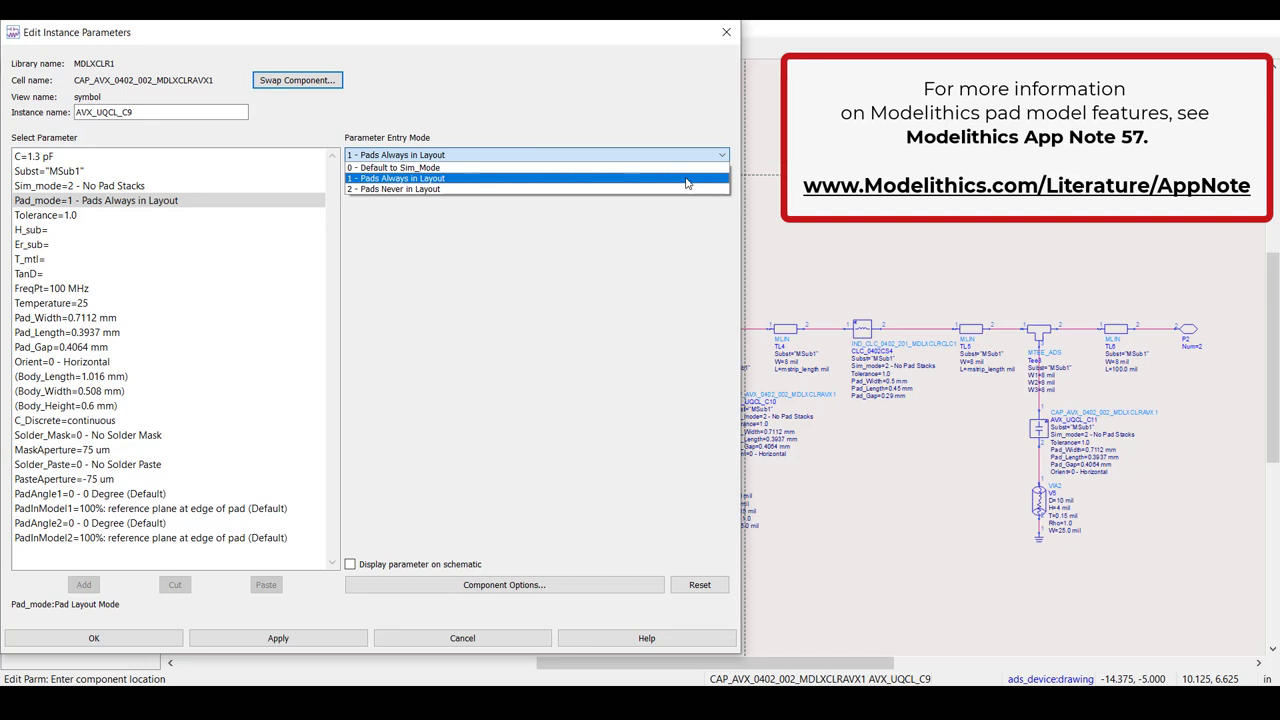
pyautogui.click(687, 180)
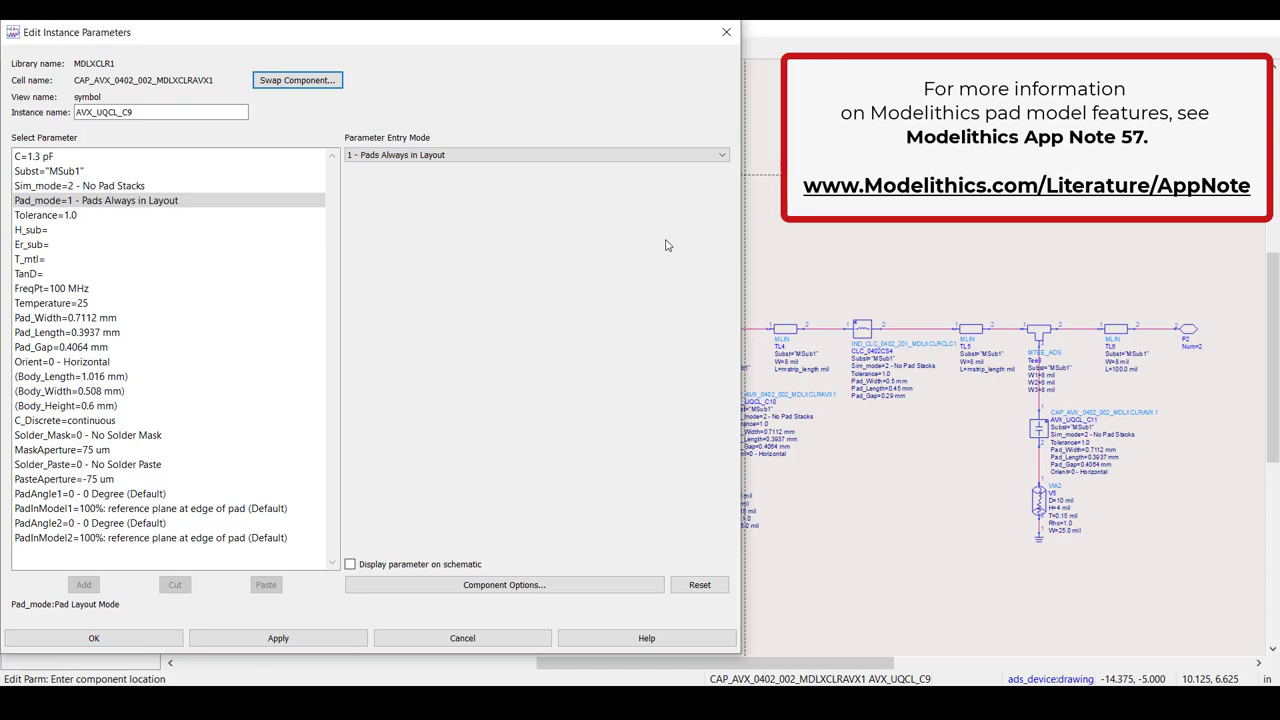
pyautogui.click(94, 638)
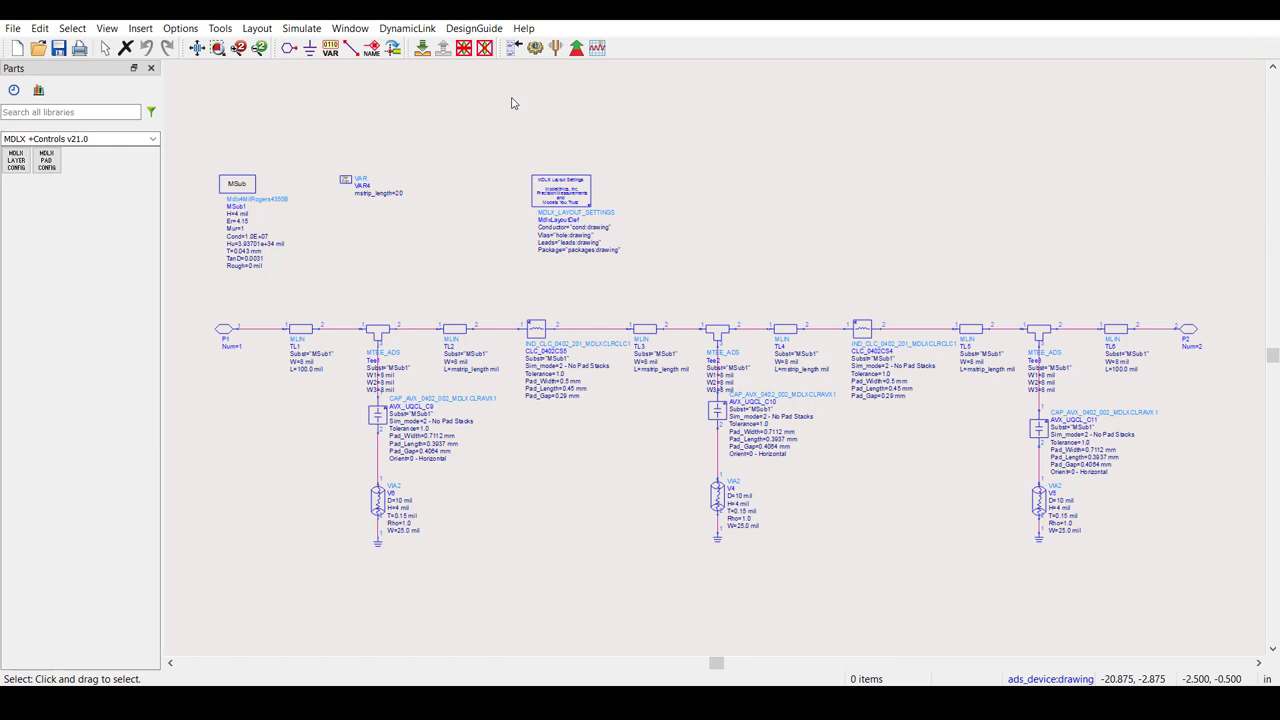
# Open the filter layout, review its connectivity options unchanged, and return to the main ADS window
pyautogui.click(350, 28)
pyautogui.click(396, 68)
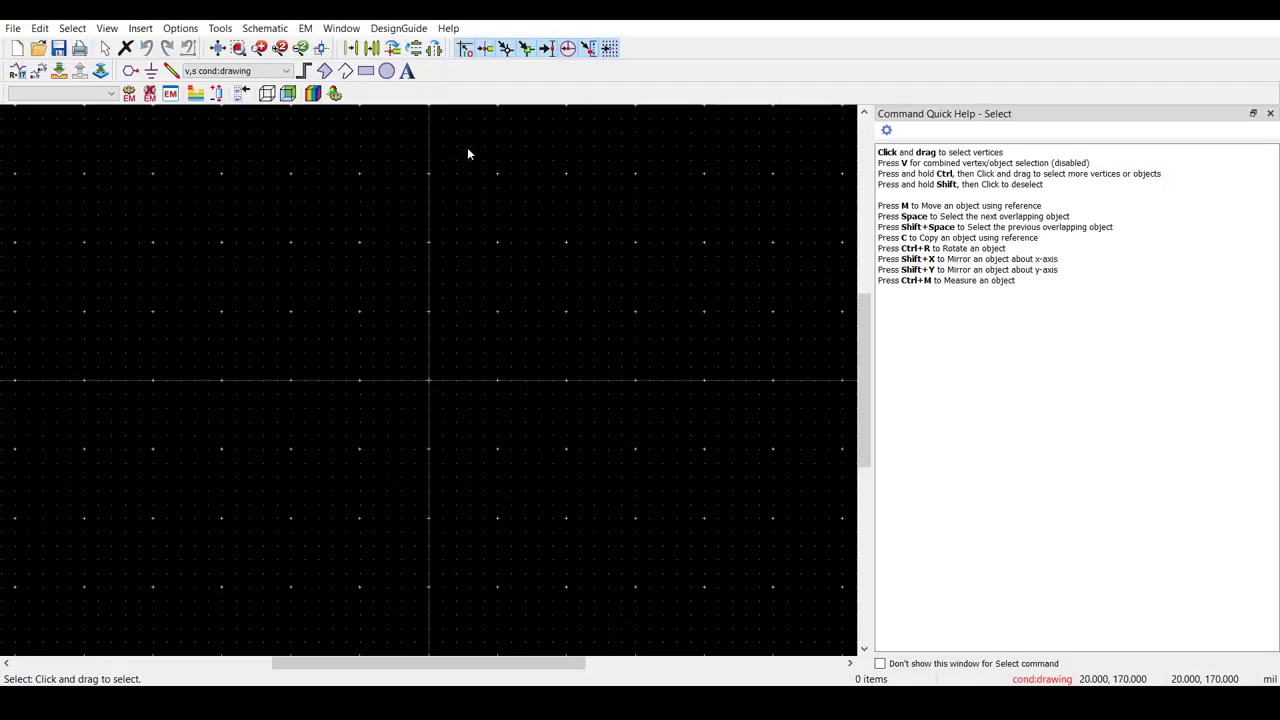
pyautogui.click(219, 30)
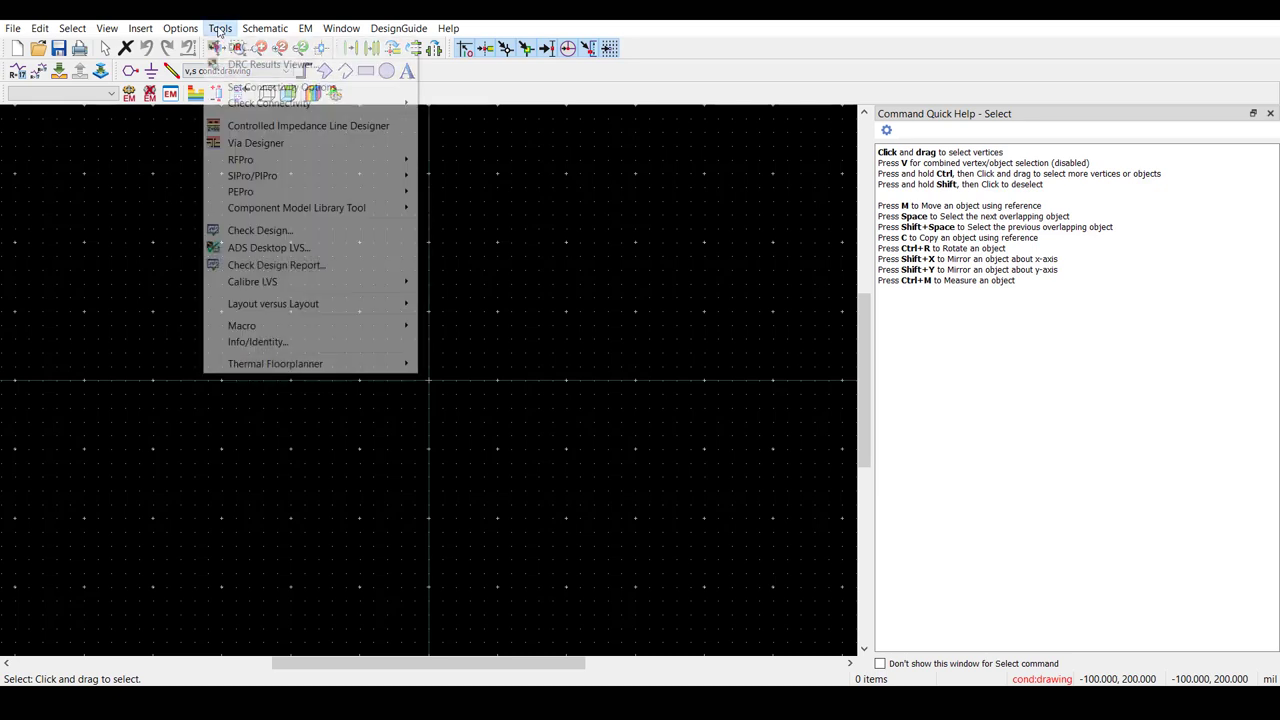
pyautogui.click(255, 87)
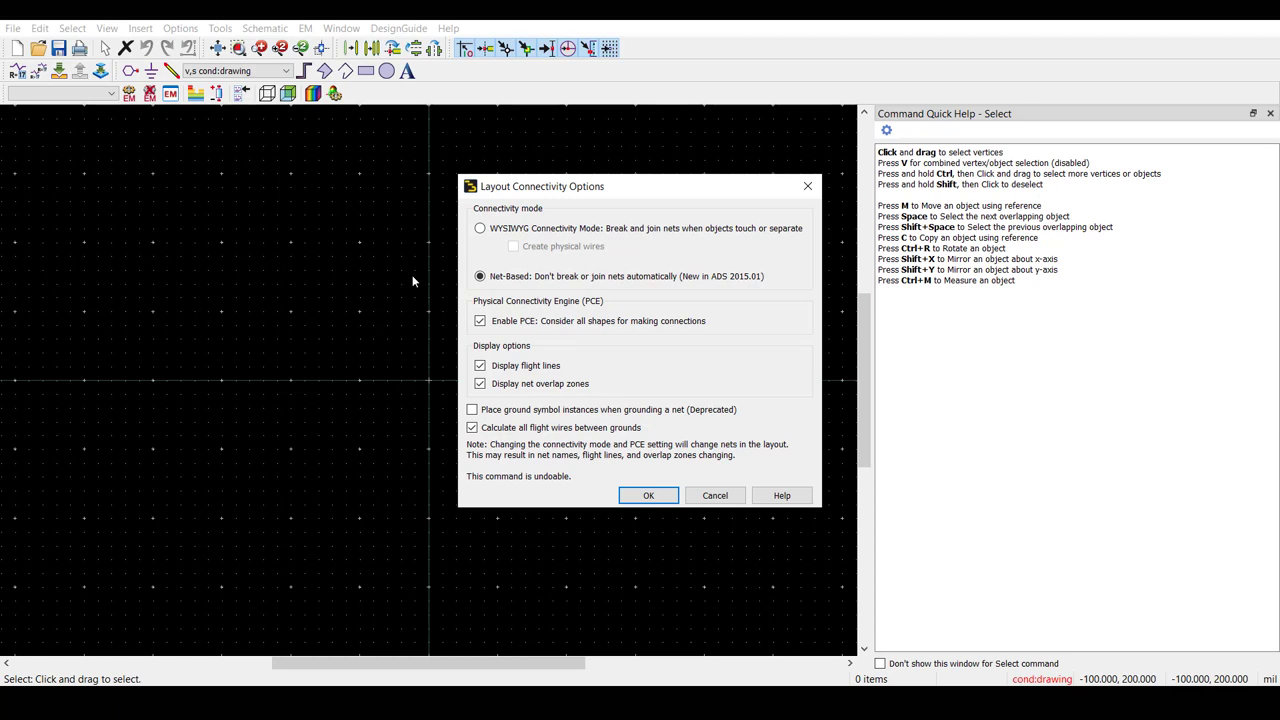
pyautogui.click(715, 495)
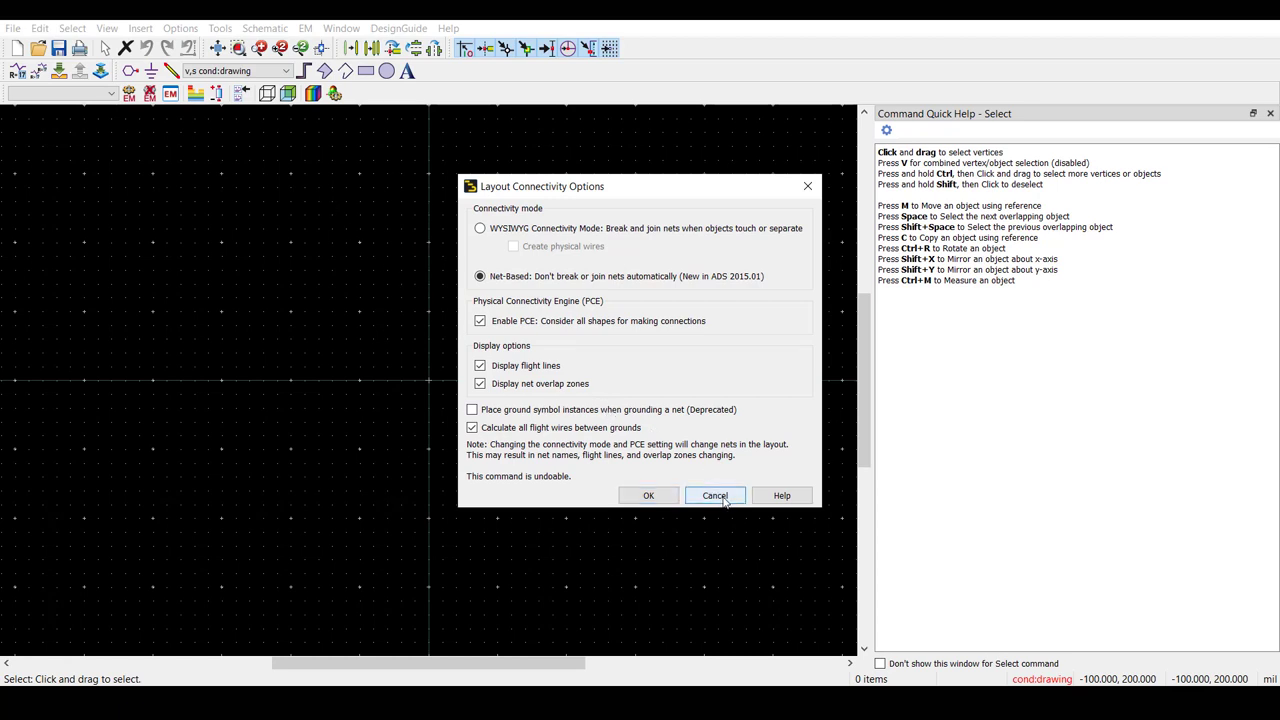
pyautogui.moveTo(300, 662)
pyautogui.click(300, 640)
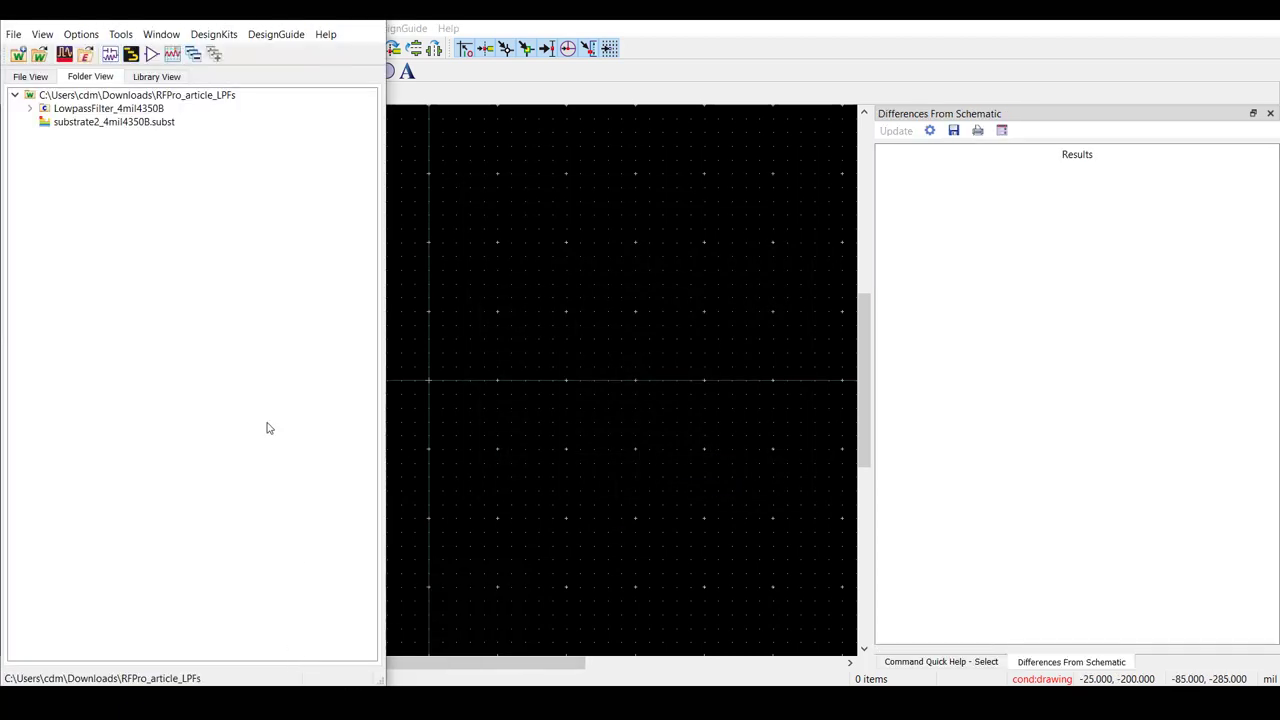
# Review the Connectivity page of the main Preferences without changing anything
pyautogui.click(84, 36)
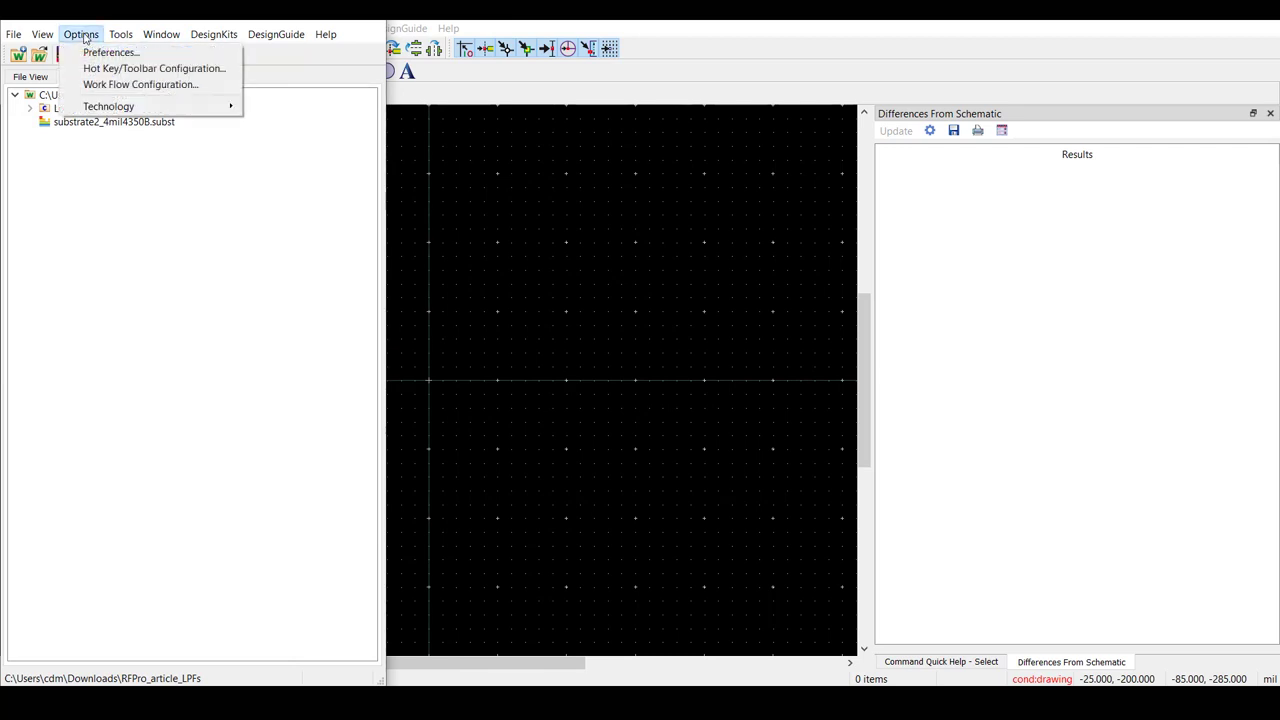
pyautogui.click(165, 52)
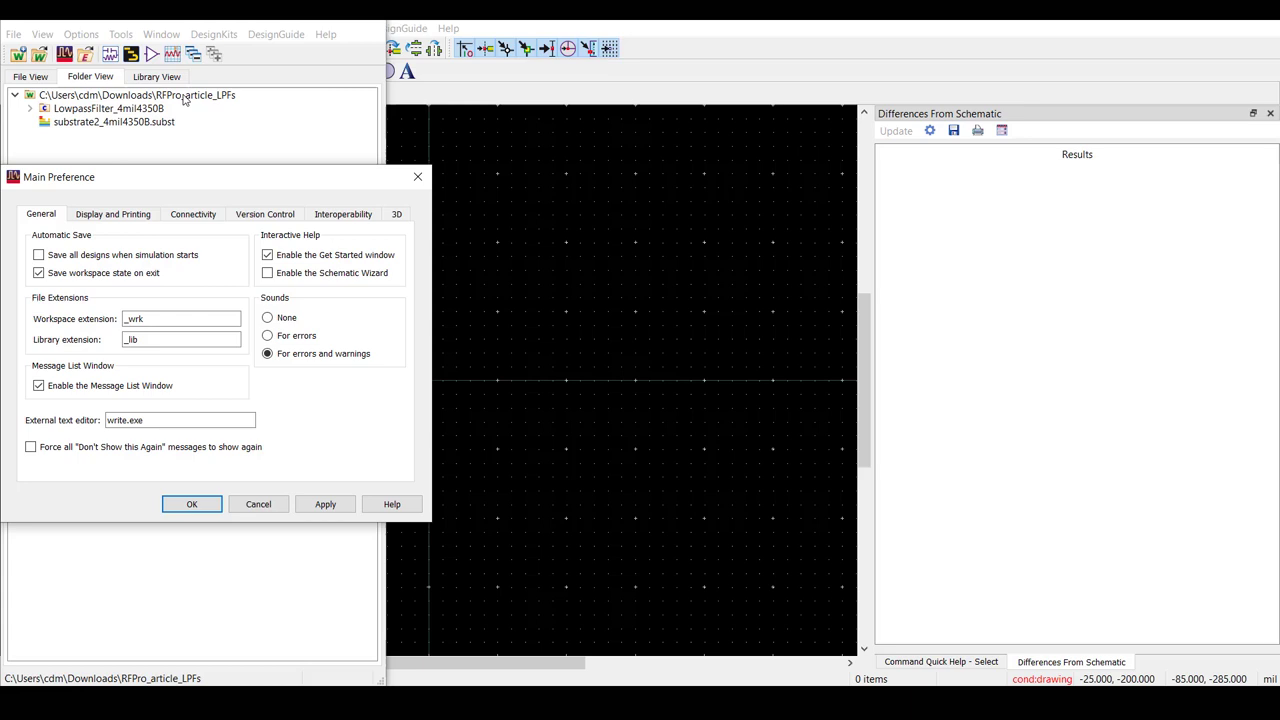
pyautogui.click(206, 216)
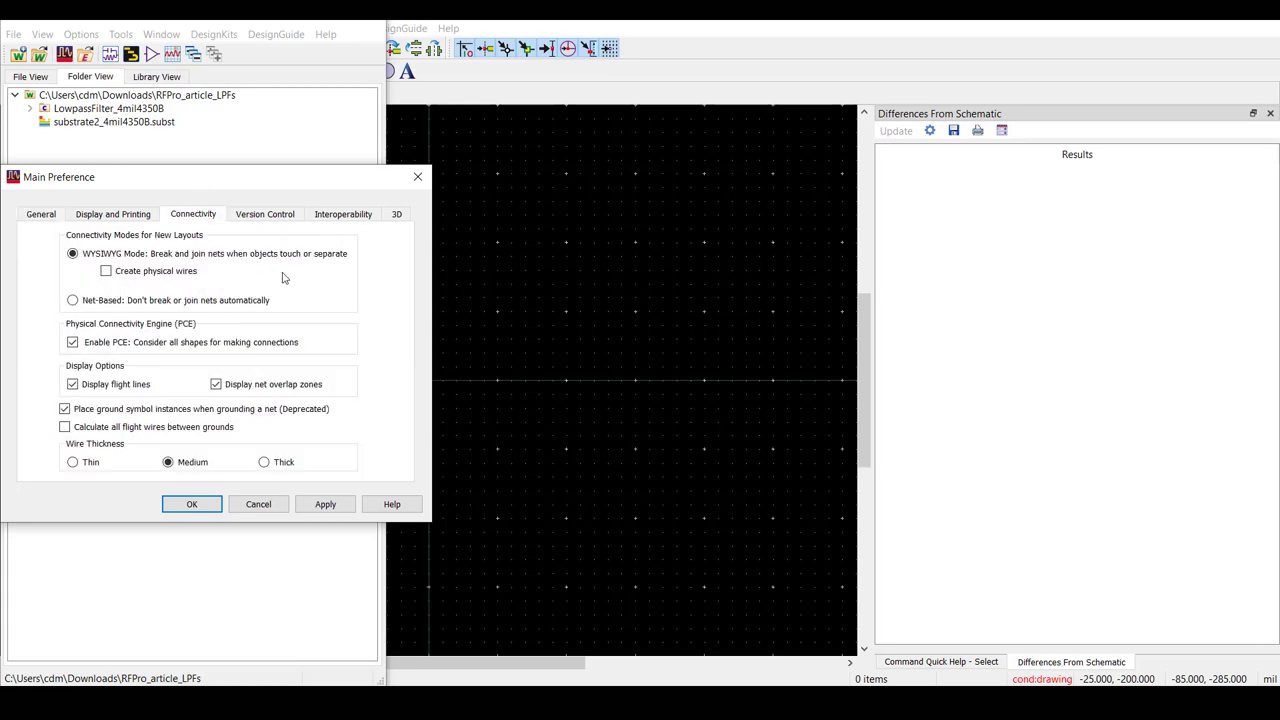
pyautogui.click(277, 506)
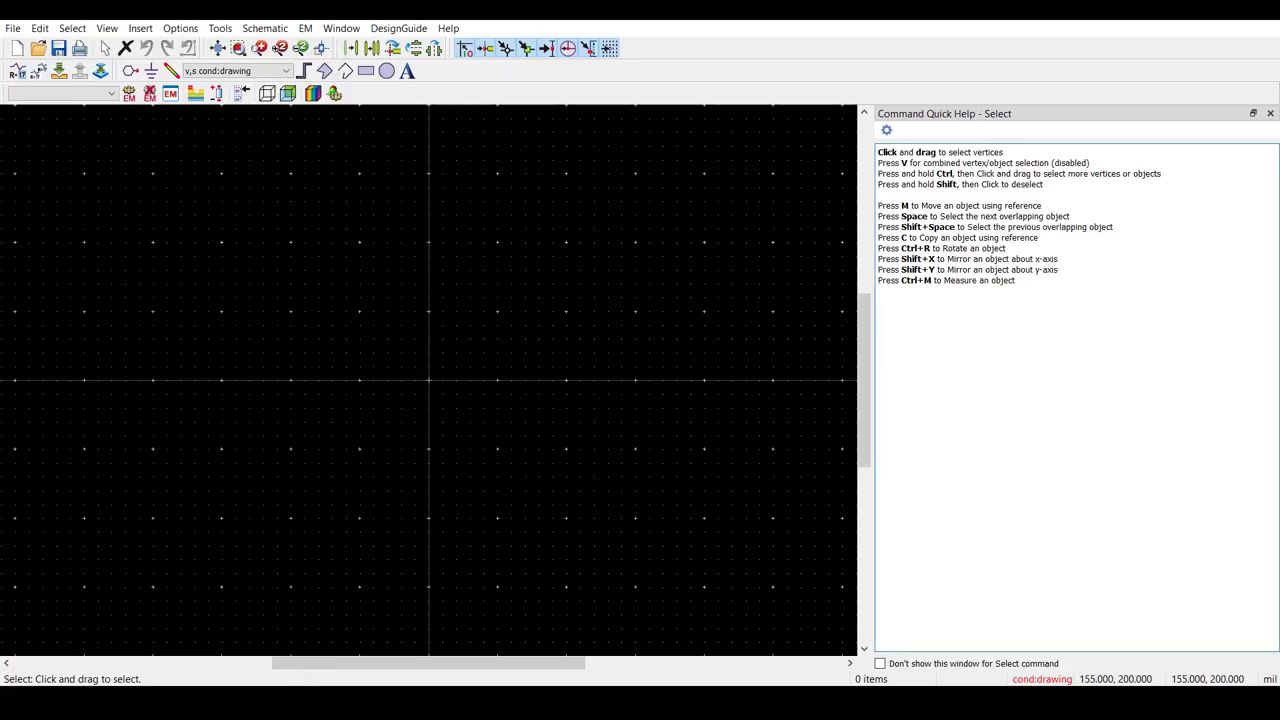
# Confirm Net-Based connectivity in the layout's Set Connectivity Options
pyautogui.click(219, 30)
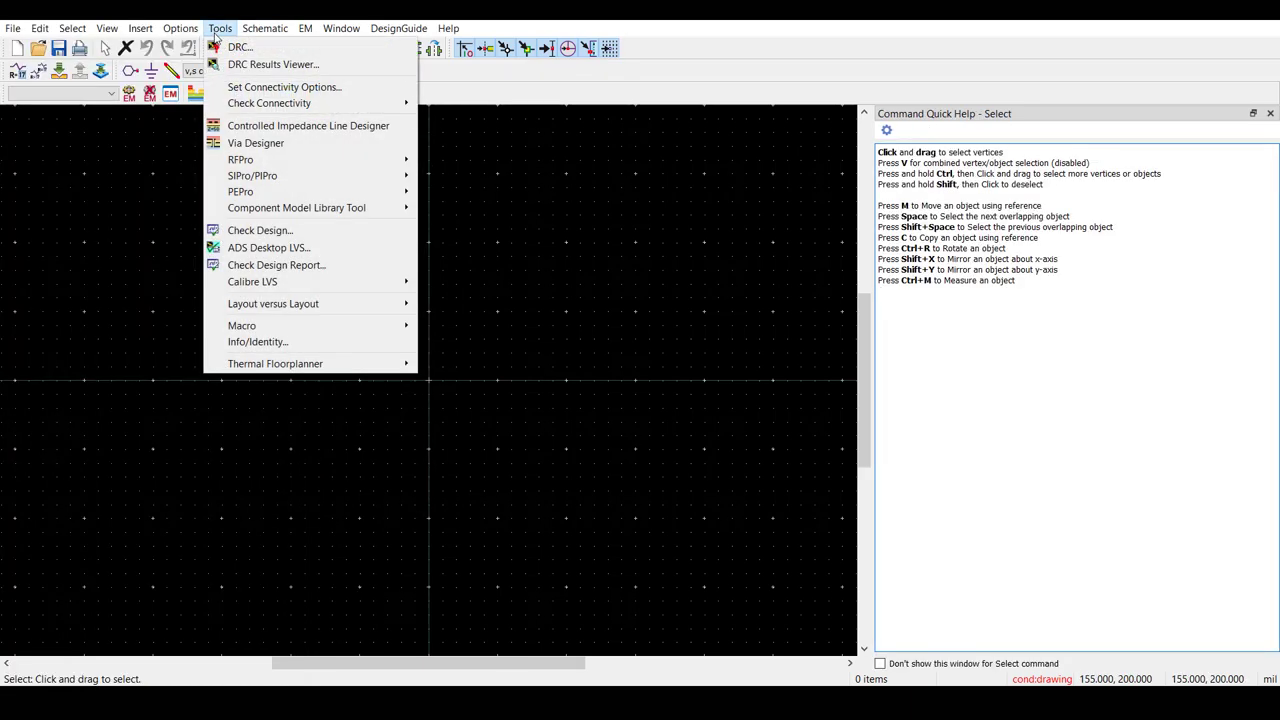
pyautogui.click(252, 87)
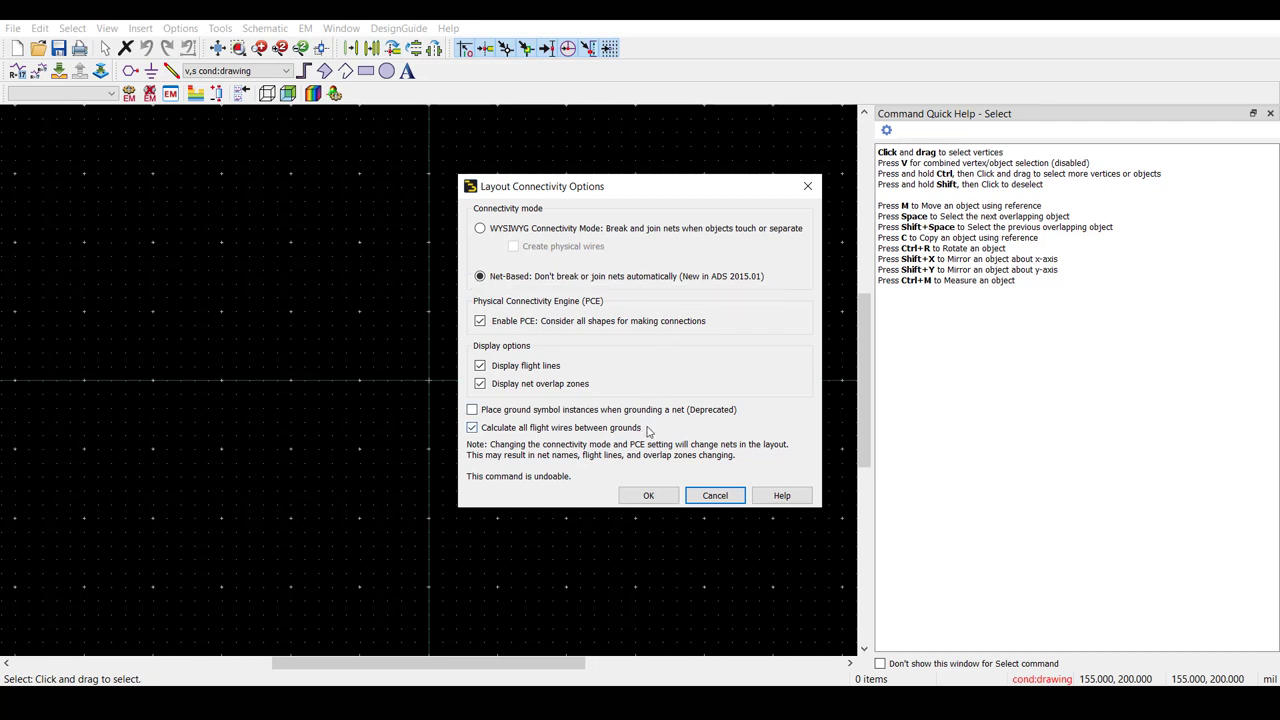
pyautogui.click(646, 495)
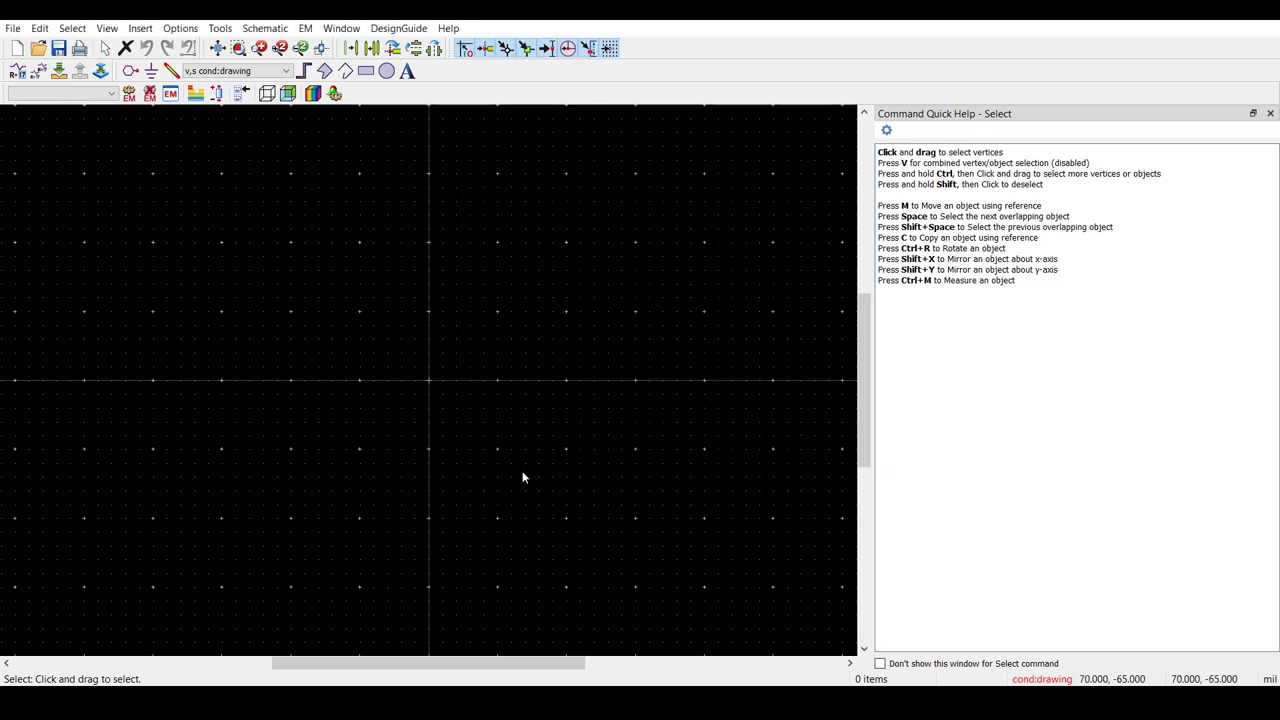
# Run and update Design Differences against the schematic, then expand the Unplaced Components list
pyautogui.click(258, 28)
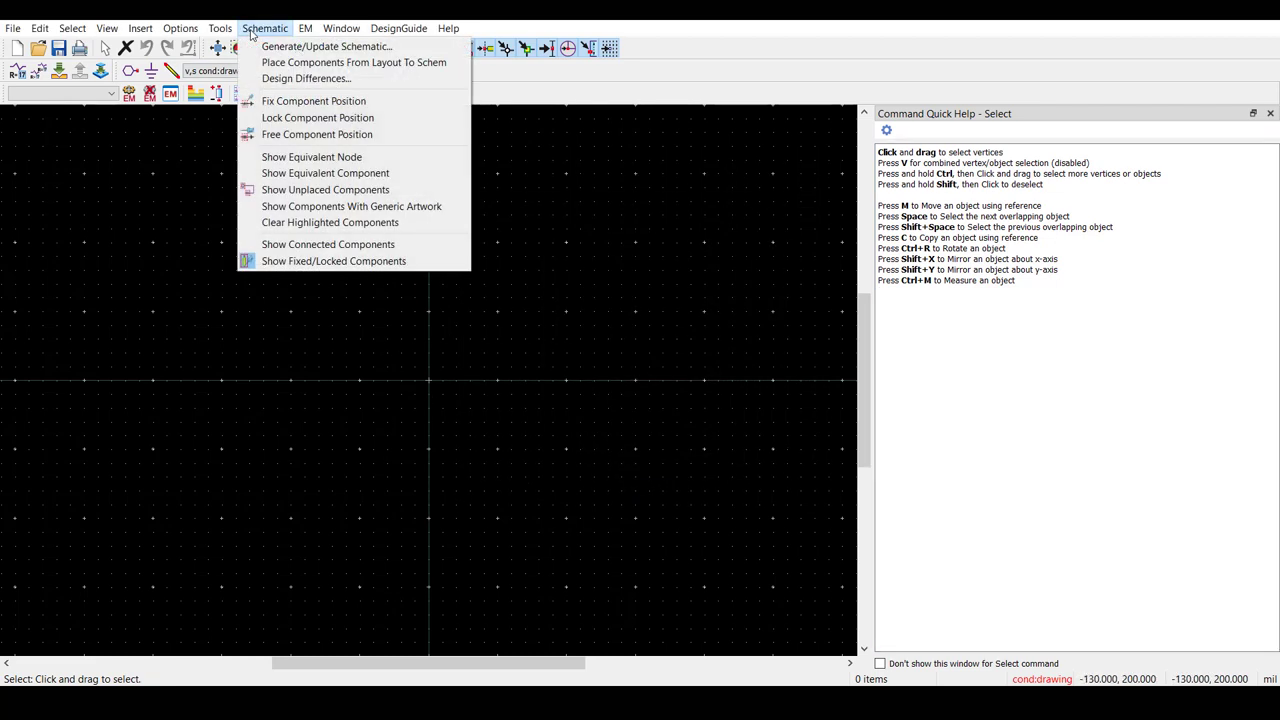
pyautogui.click(285, 79)
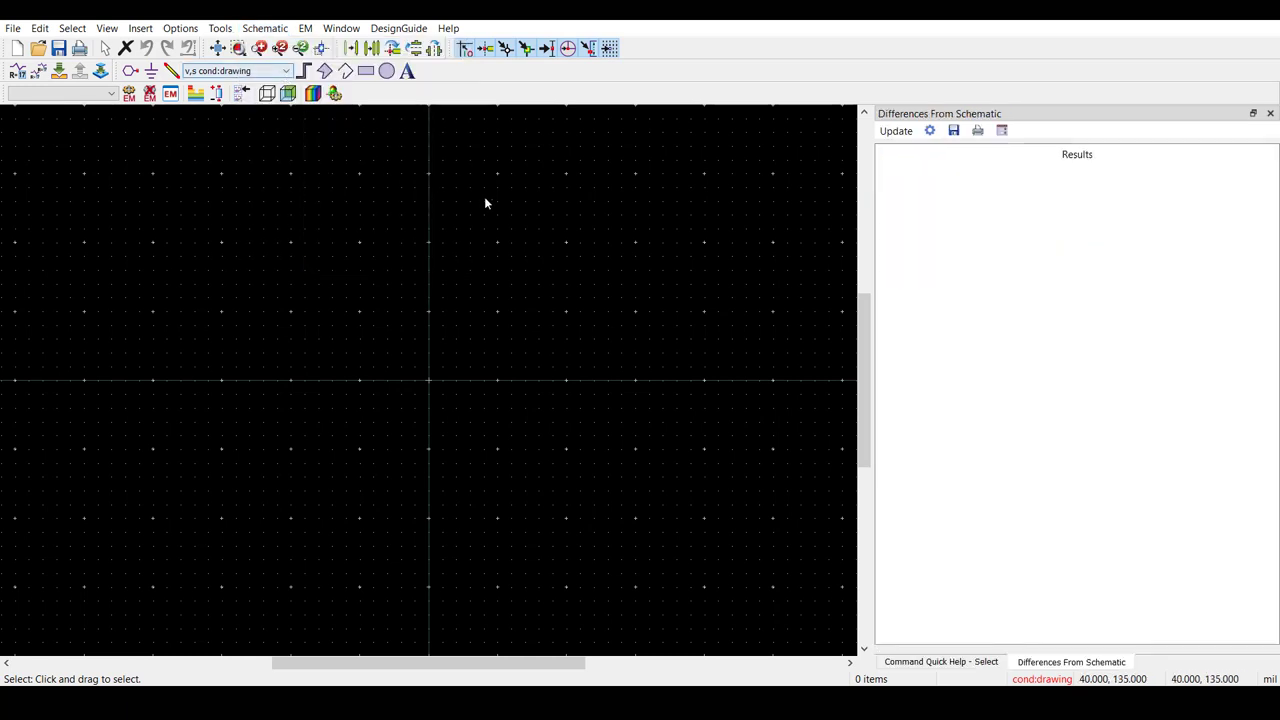
pyautogui.click(896, 131)
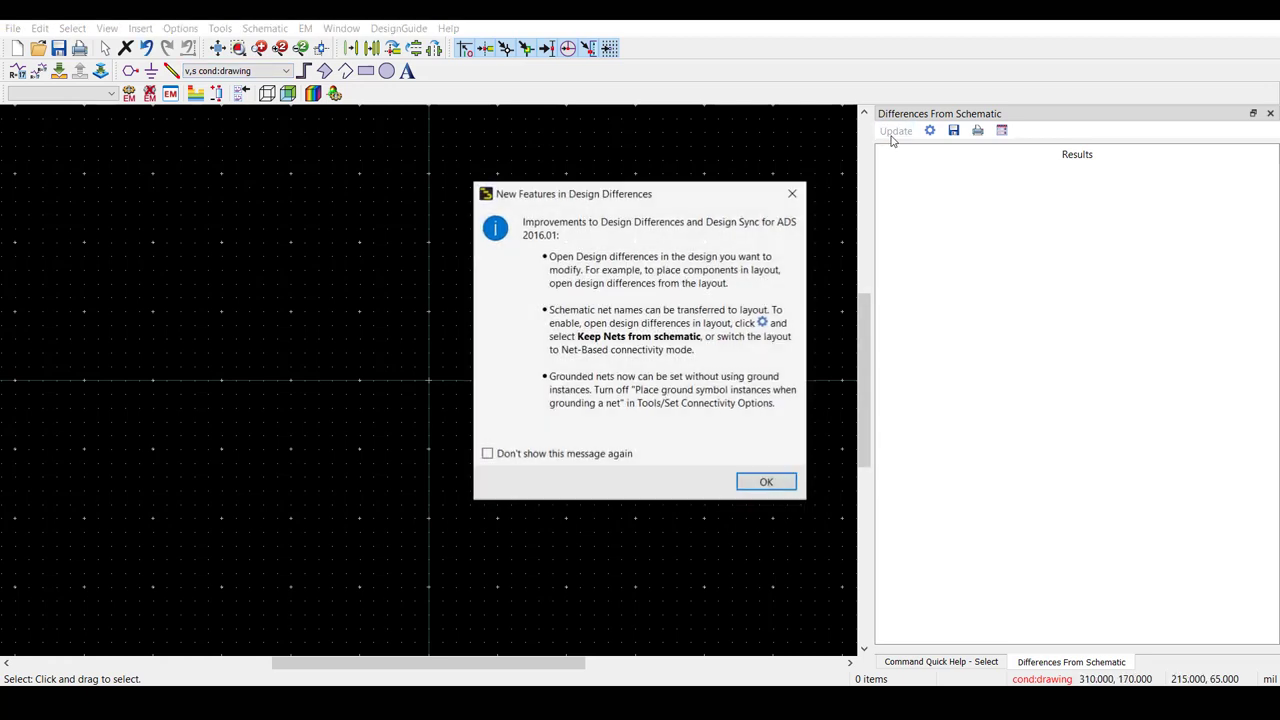
pyautogui.click(760, 484)
pyautogui.click(883, 173)
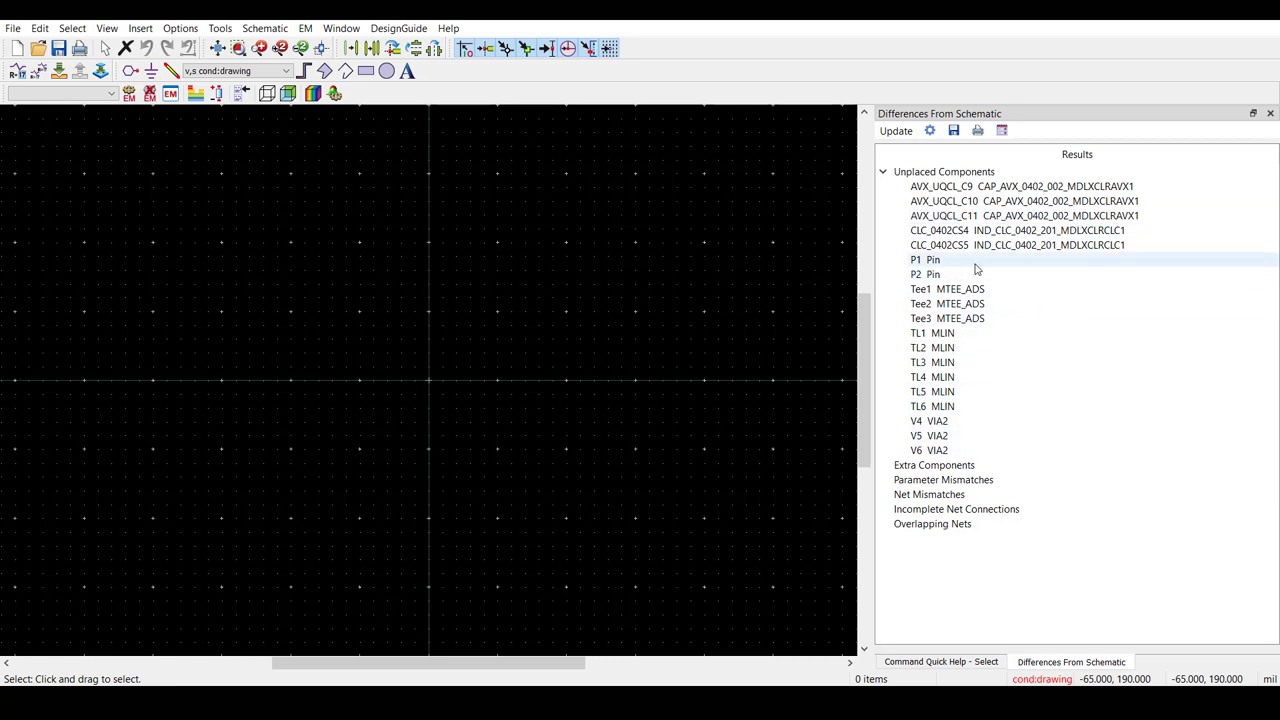
# Place TL1, Tee1, TL2 and capacitor C9 from the unplaced list, using C9's layout view
pyautogui.click(1005, 336)
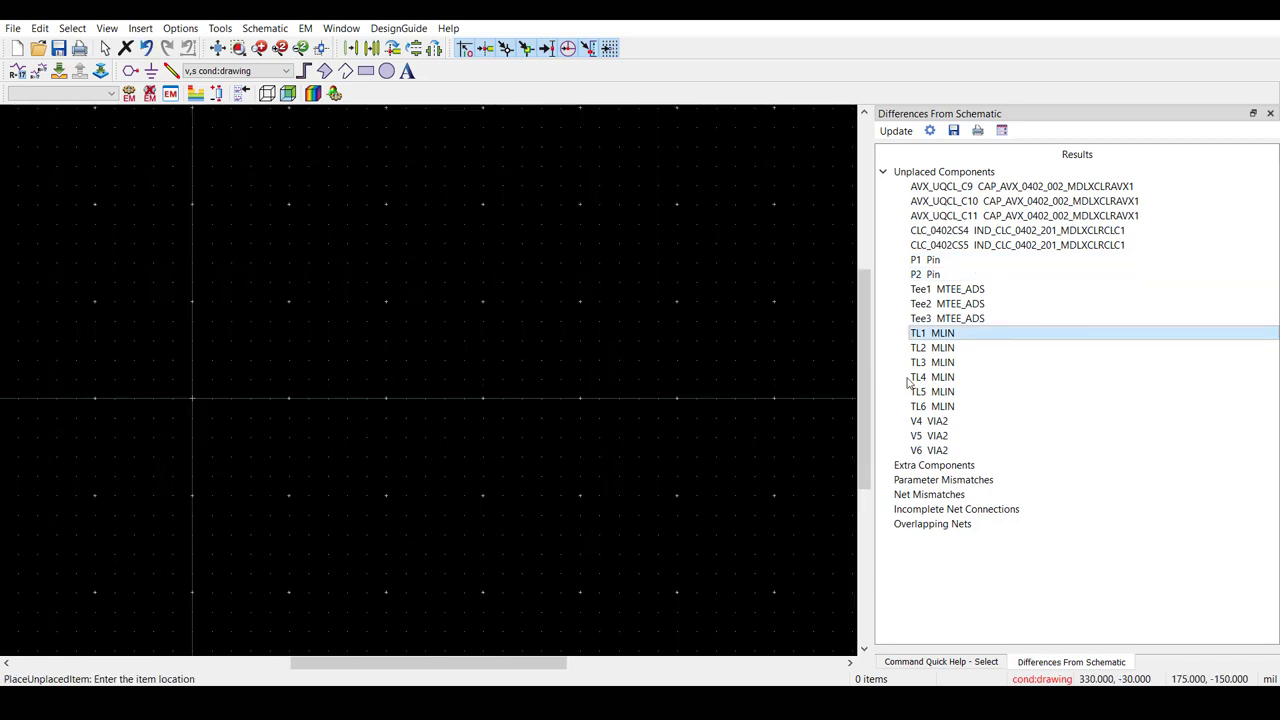
pyautogui.click(163, 380)
pyautogui.click(895, 290)
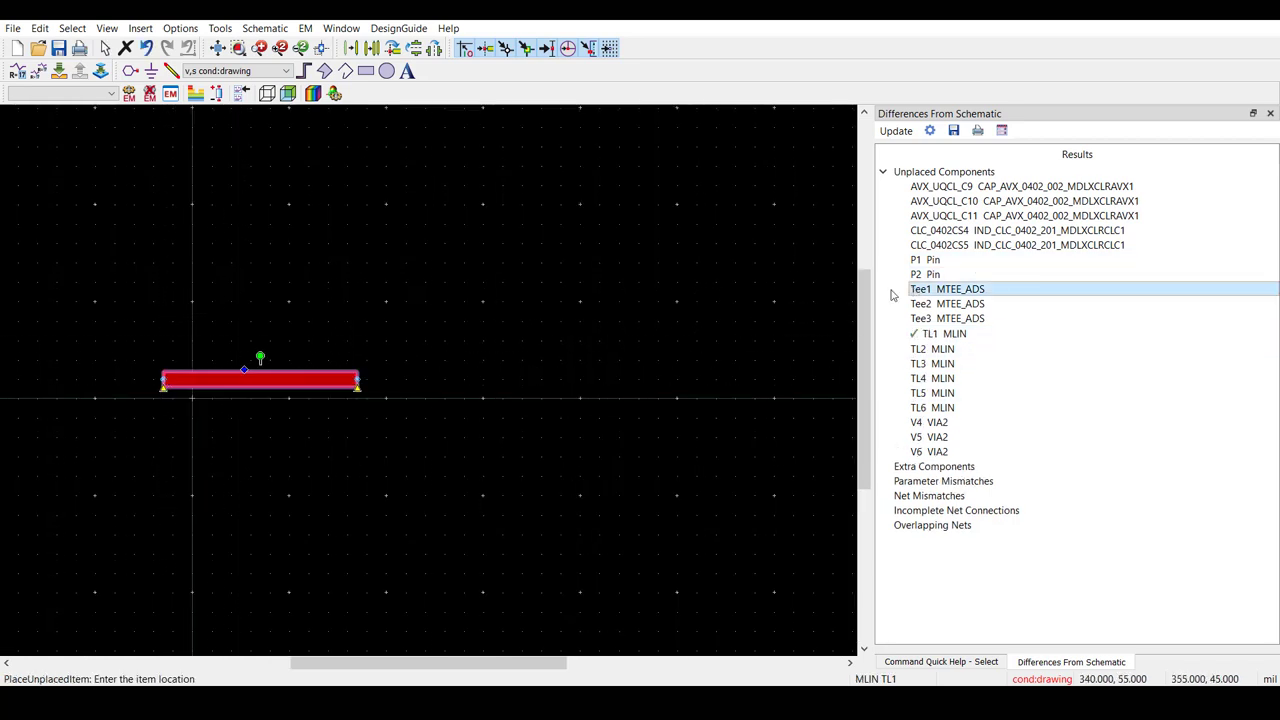
pyautogui.click(403, 380)
pyautogui.click(932, 350)
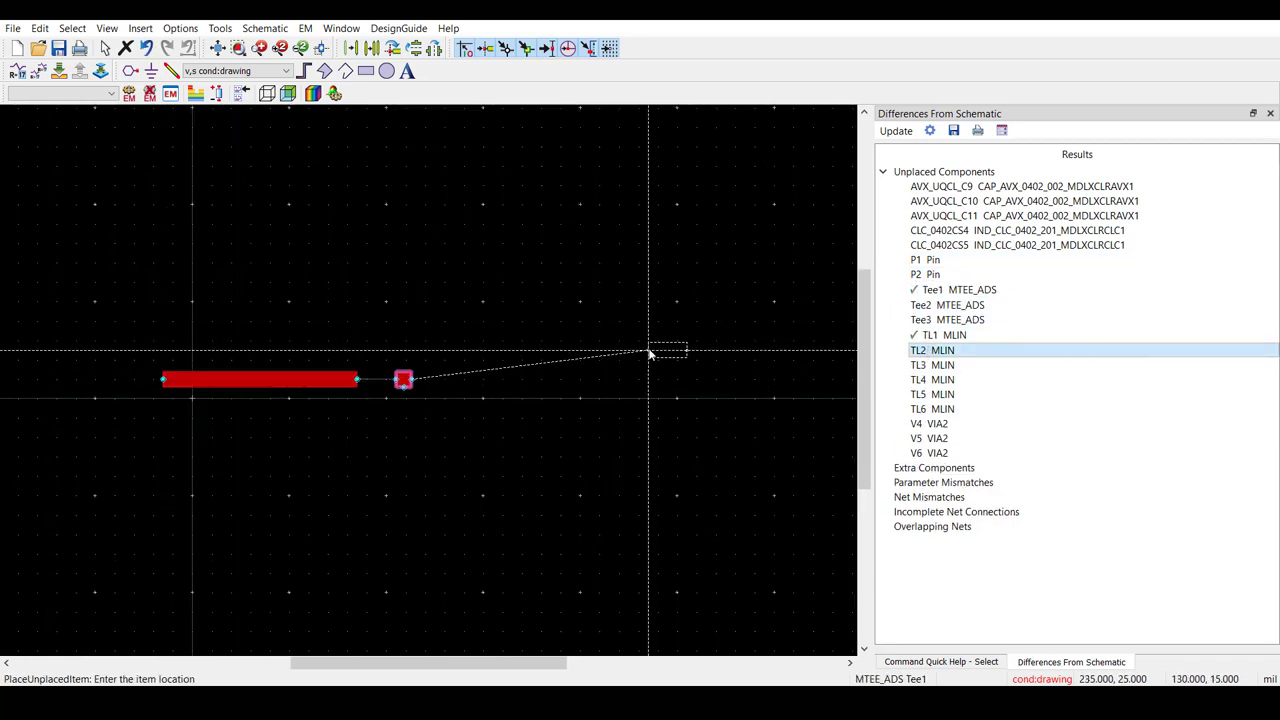
pyautogui.click(444, 381)
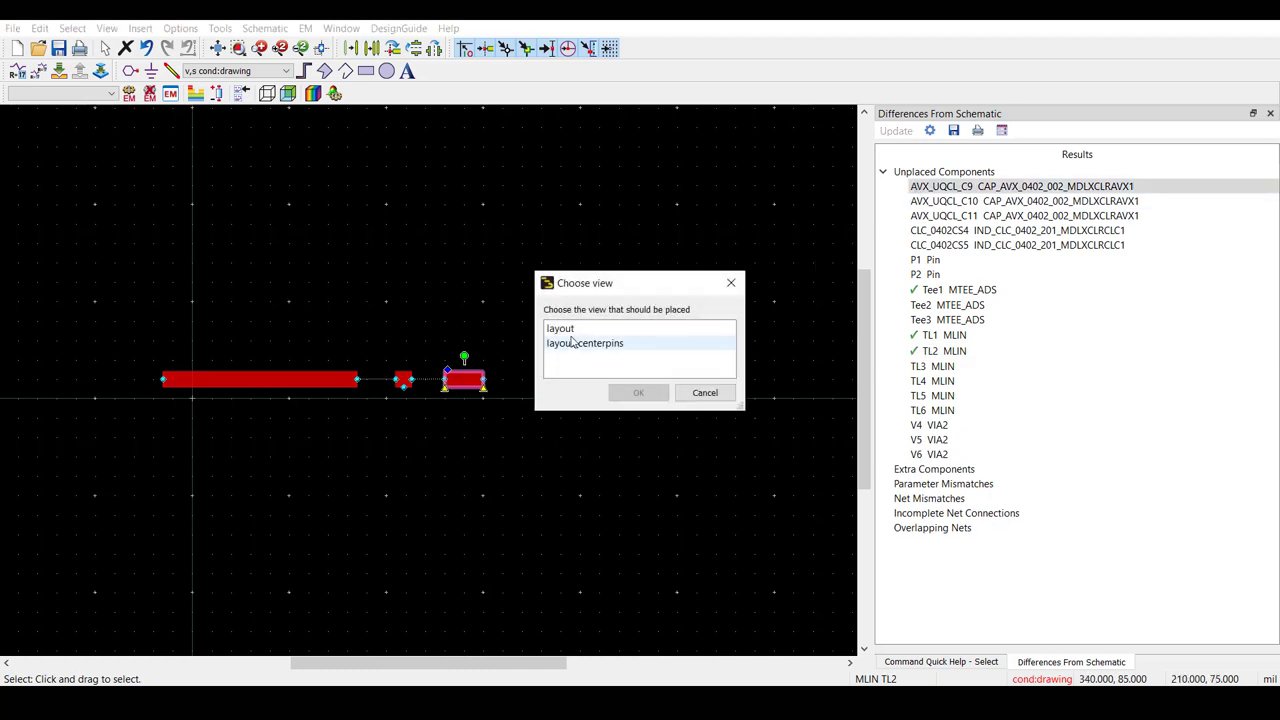
pyautogui.click(560, 328)
pyautogui.click(638, 392)
pyautogui.click(378, 430)
# Align Tee1 and TL2 against TL1, and move C9 by its top pad under the tee's stub
pyautogui.scroll(3, 378, 430)
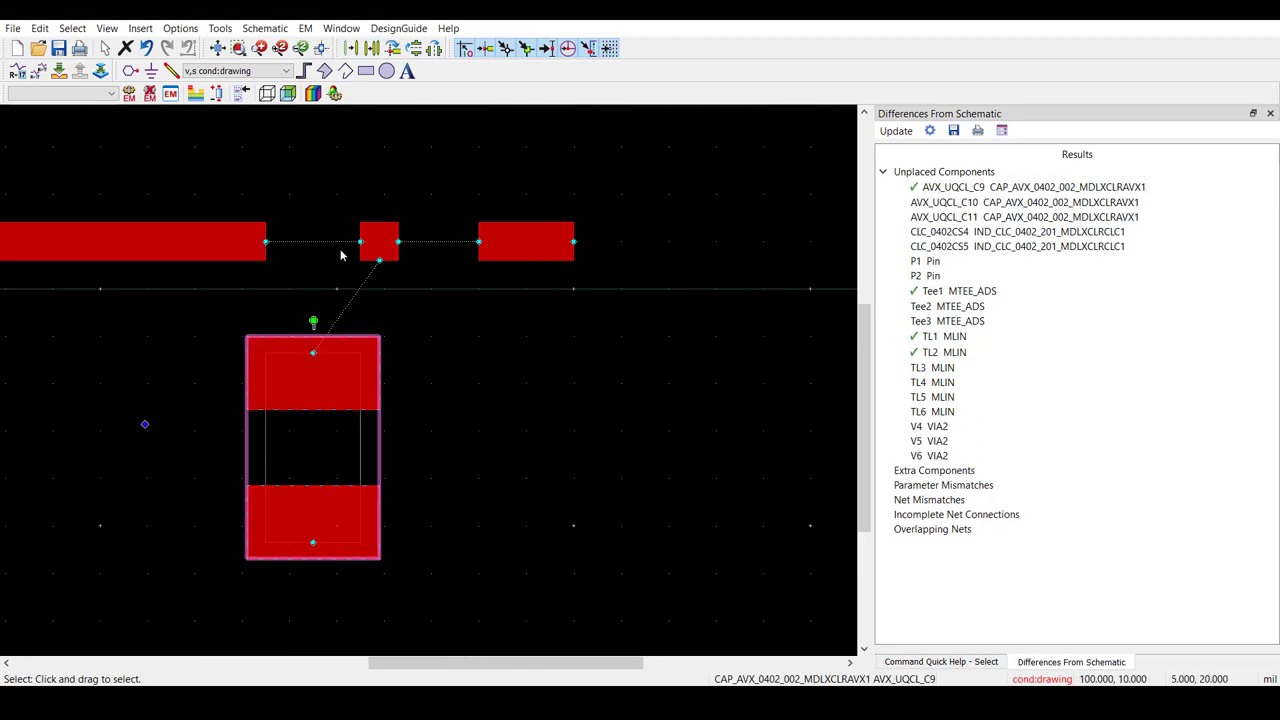
pyautogui.click(379, 243)
pyautogui.moveTo(379, 243); pyautogui.dragTo(273, 248)
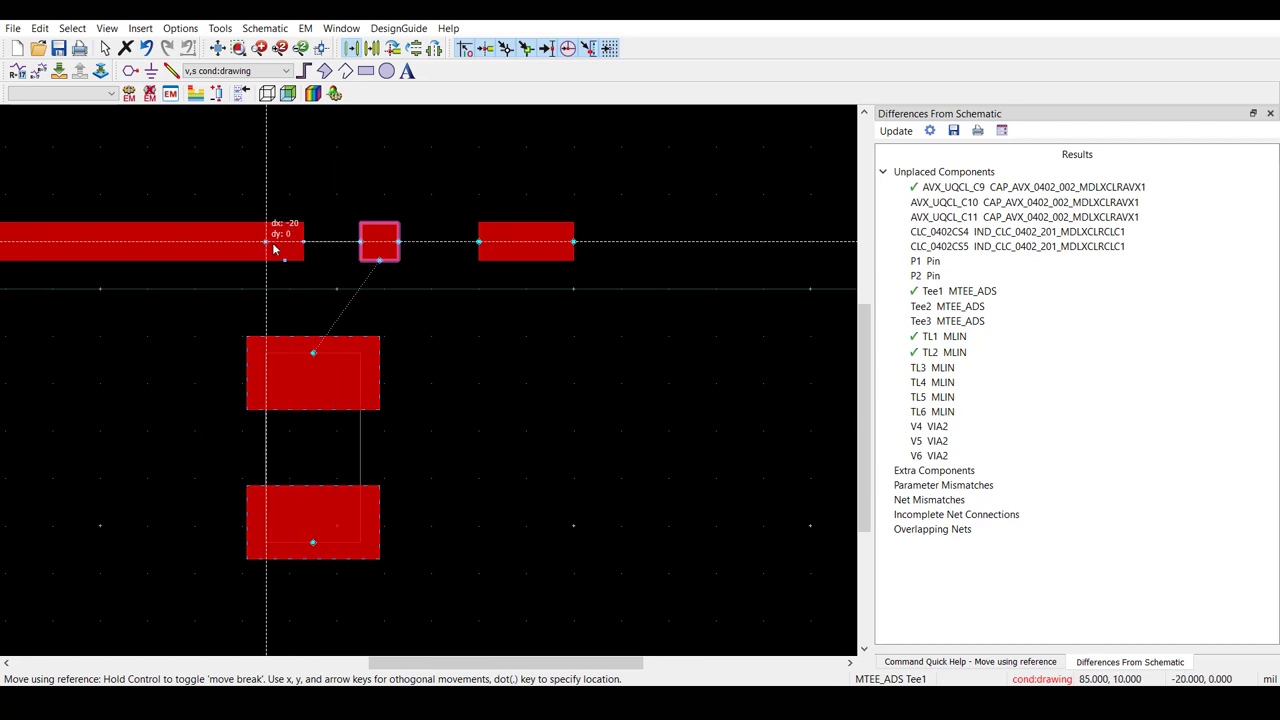
pyautogui.click(273, 248)
pyautogui.click(485, 248)
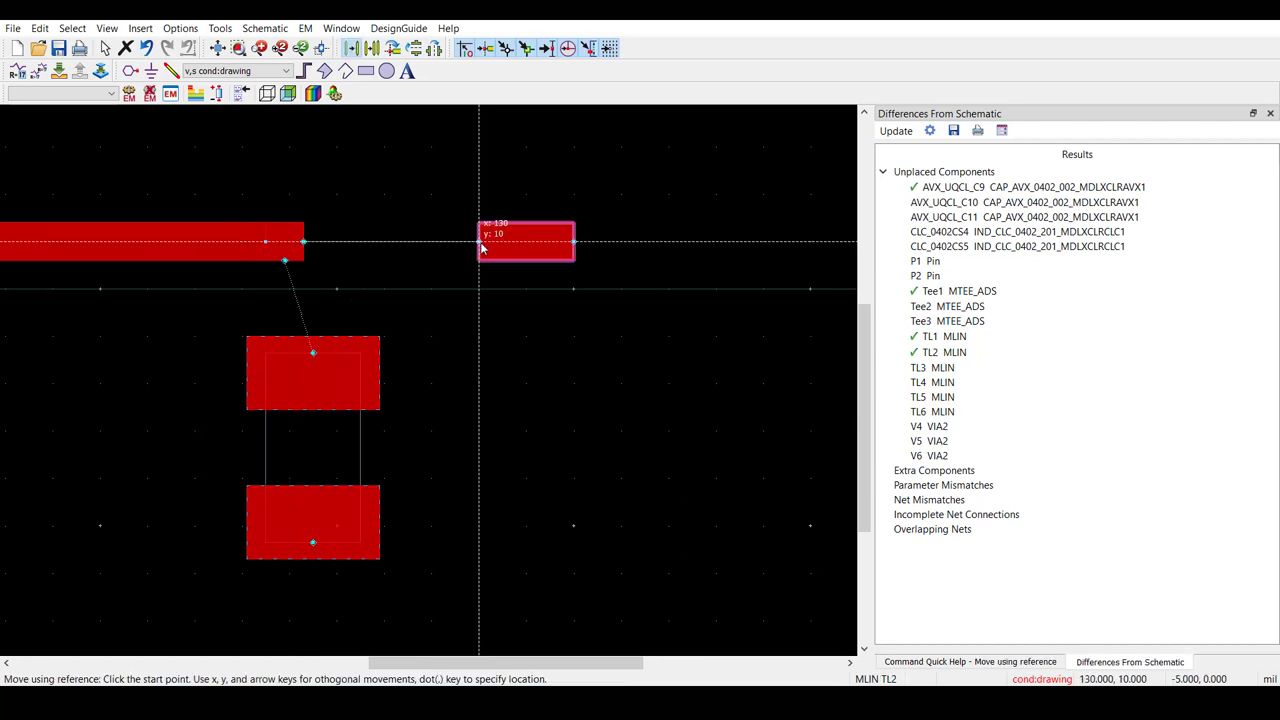
pyautogui.click(309, 248)
pyautogui.click(325, 347)
pyautogui.click(325, 347)
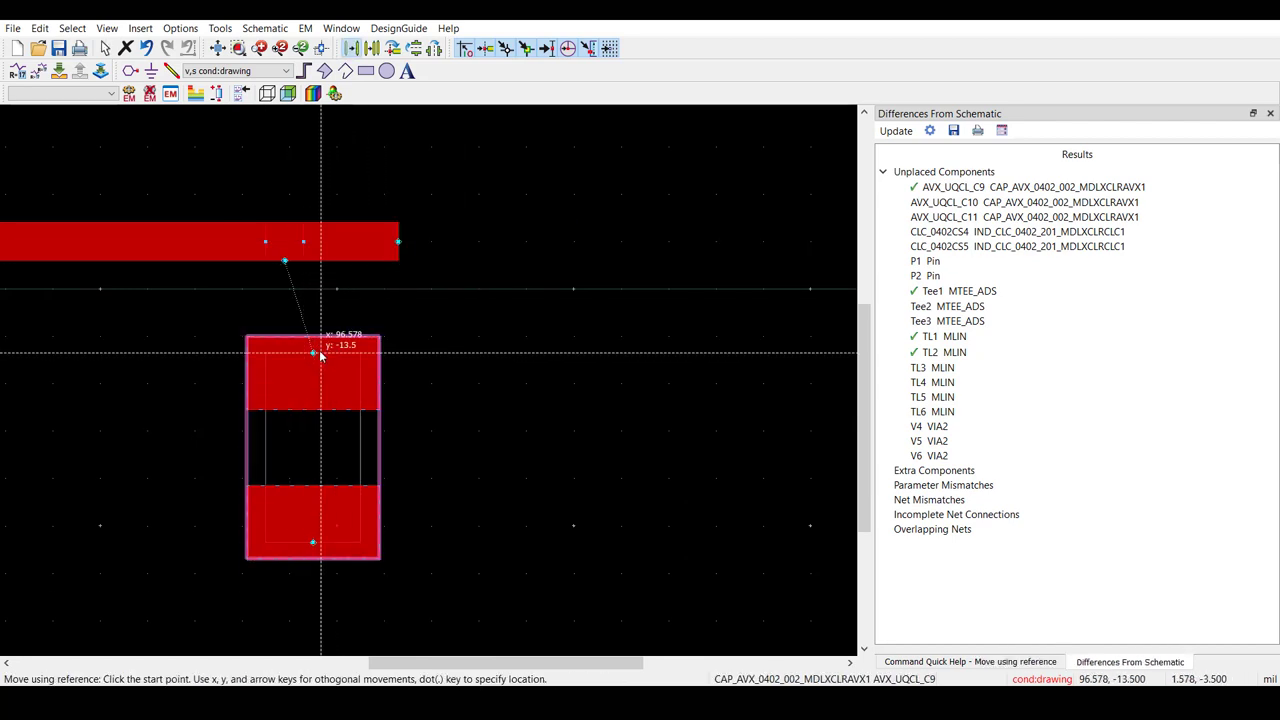
pyautogui.click(312, 343)
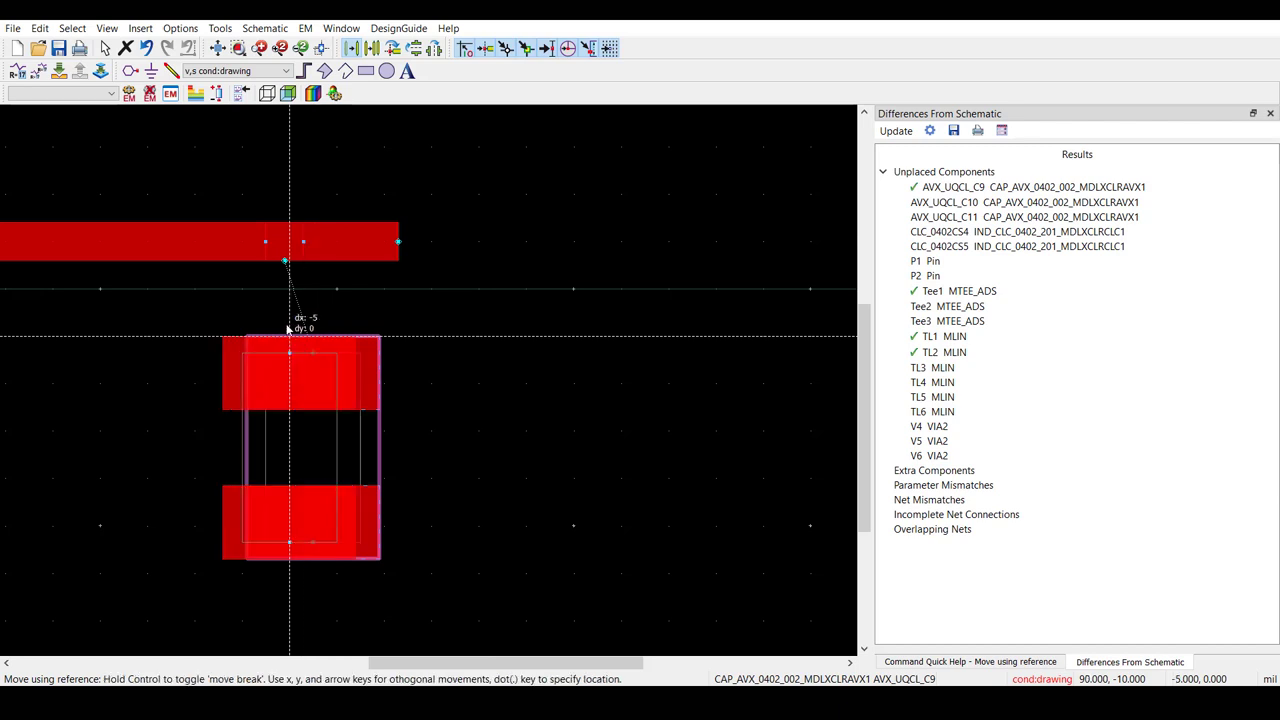
pyautogui.click(285, 265)
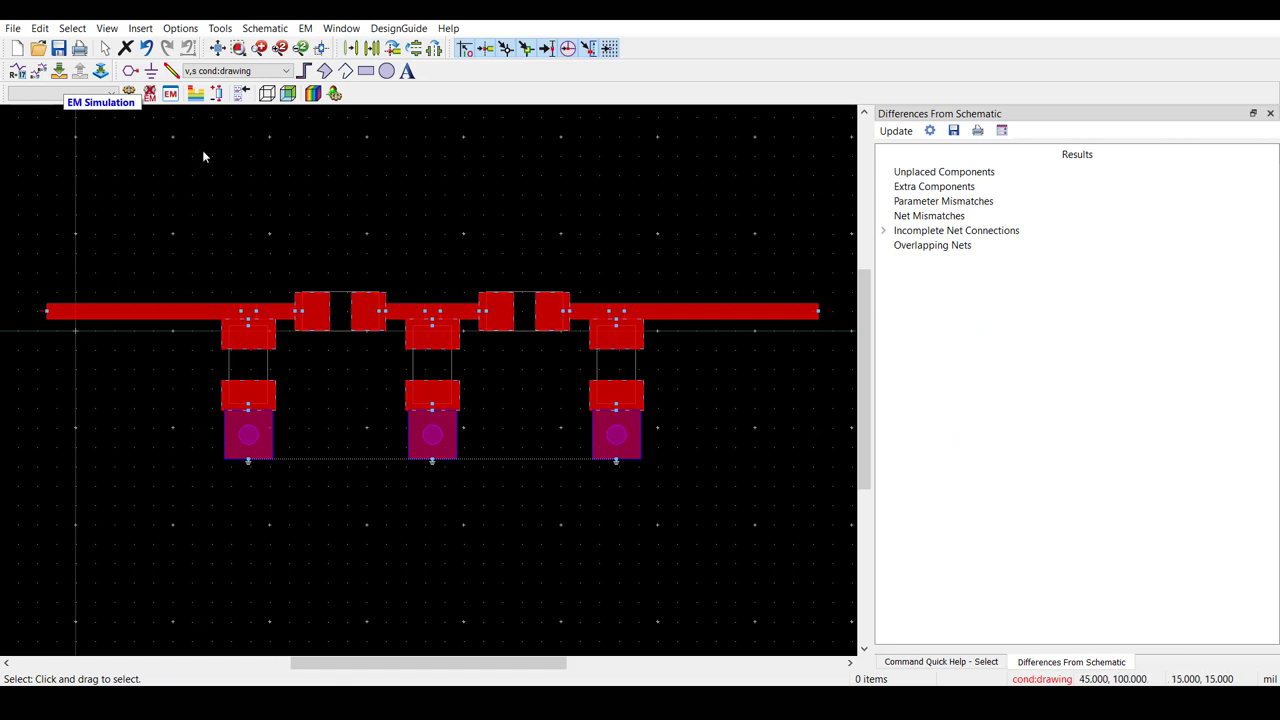
# Inspect the 4 mil Rogers_RO4350 dielectric layer in the substrate editor
pyautogui.click(195, 93)
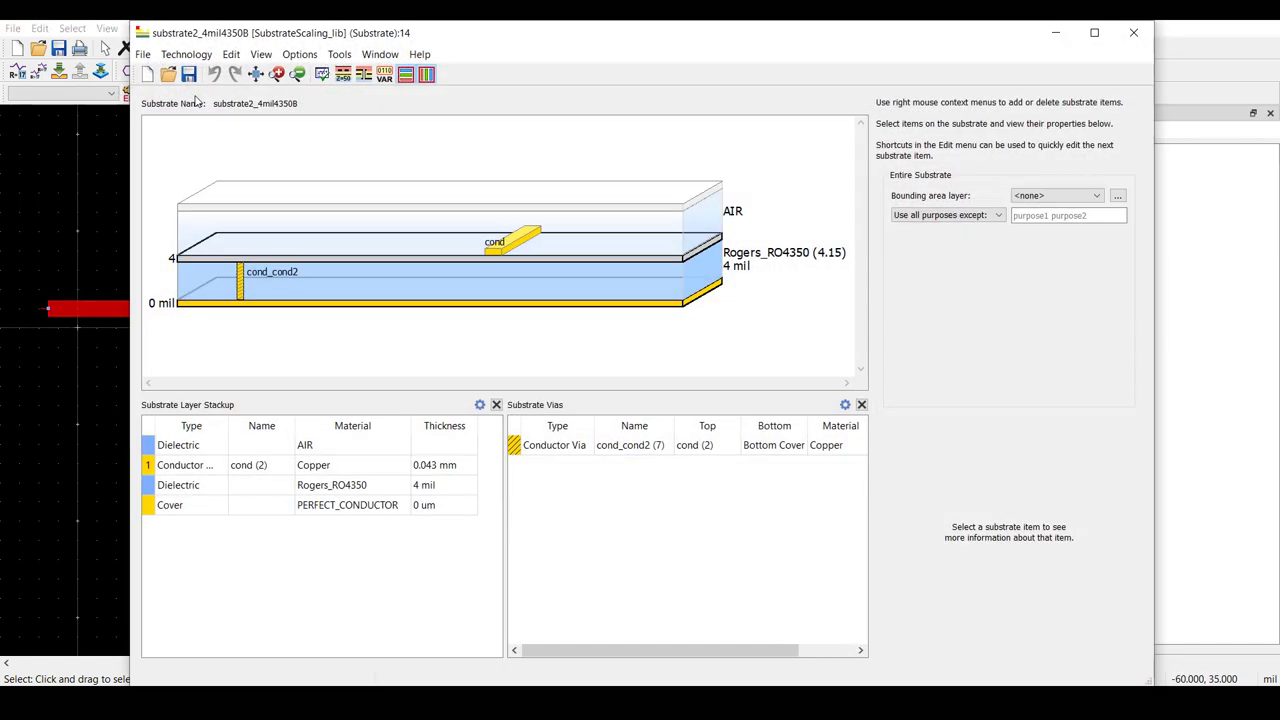
pyautogui.click(618, 291)
pyautogui.click(1000, 219)
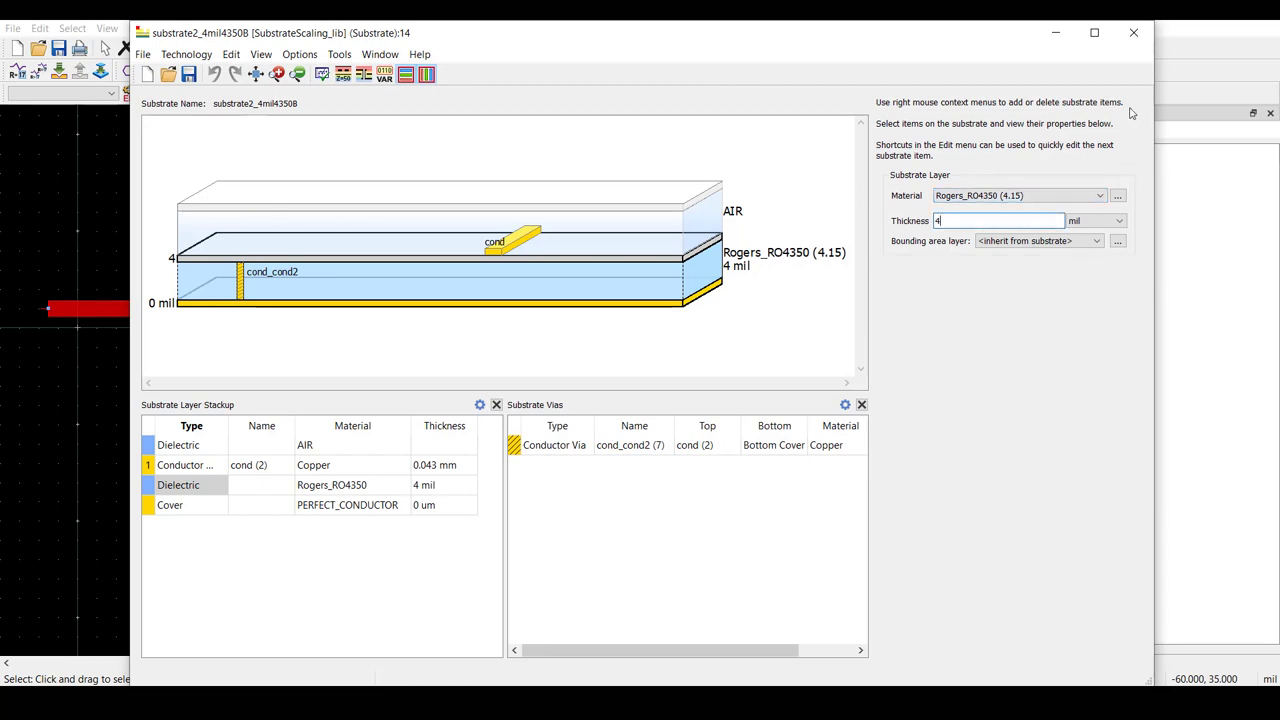
pyautogui.click(1134, 32)
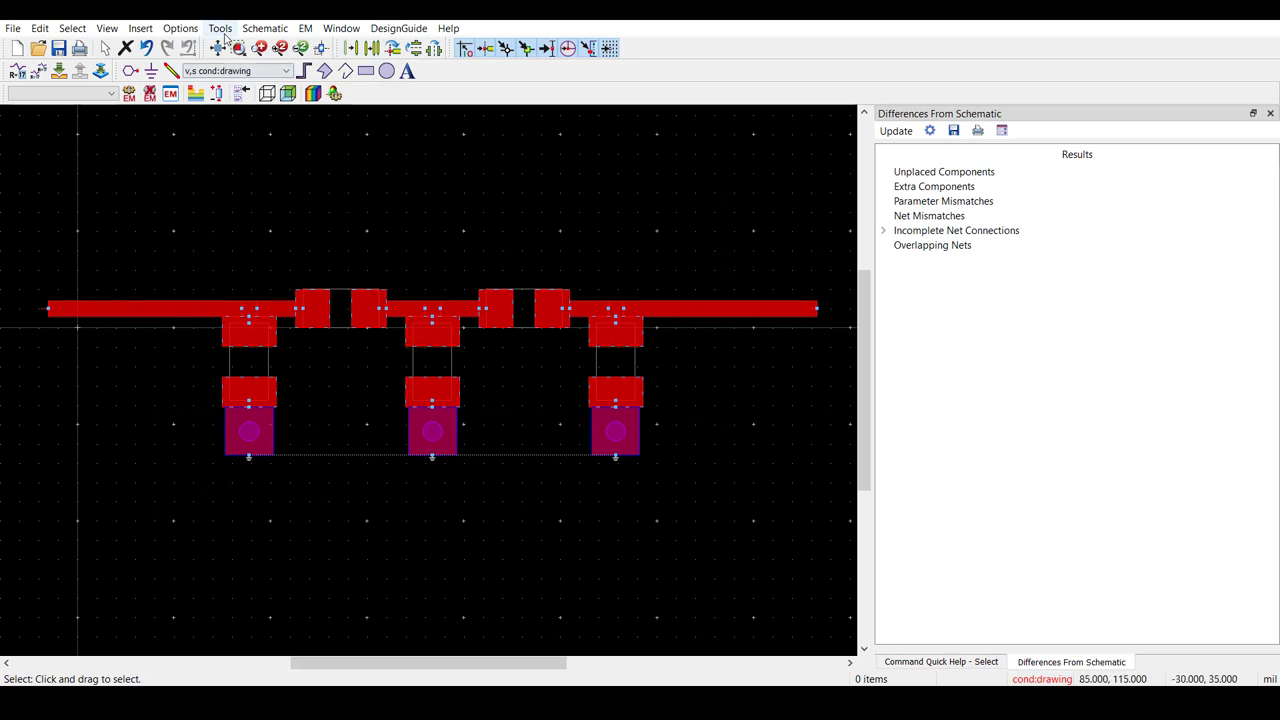
# Begin a new RFPro setup for the filter layout
pyautogui.click(224, 33)
pyautogui.moveTo(290, 160)
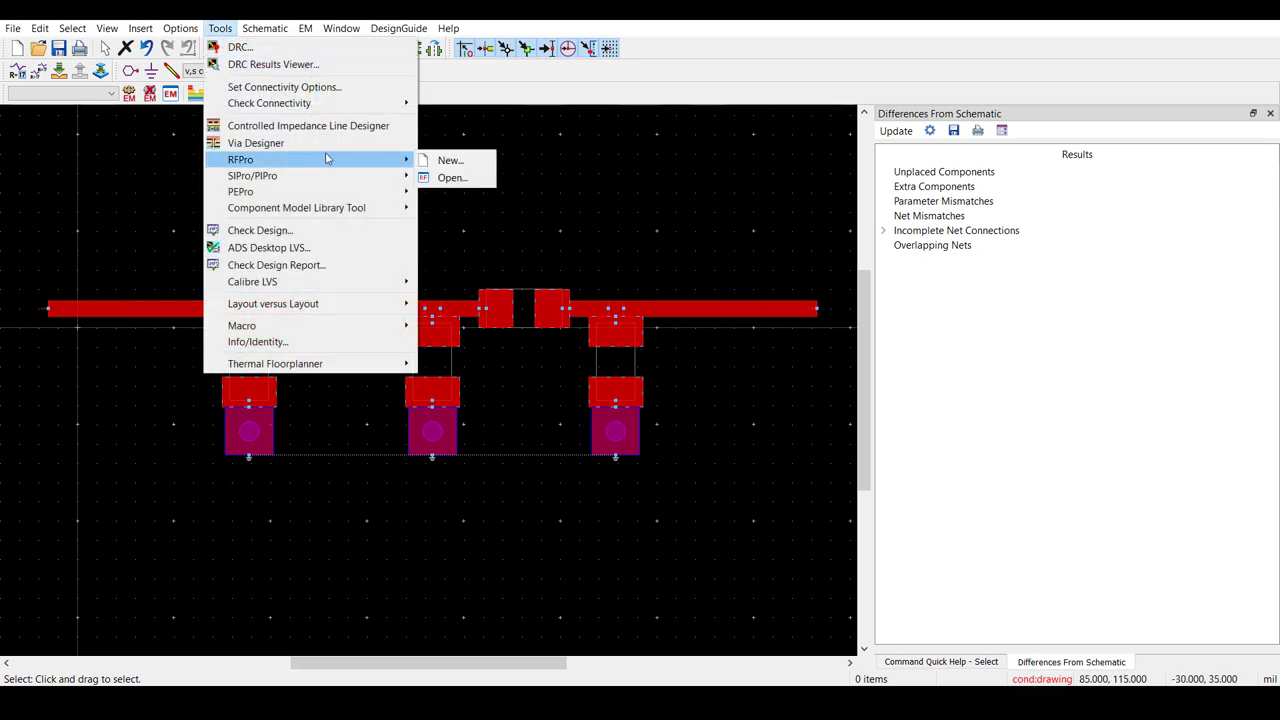
pyautogui.click(460, 167)
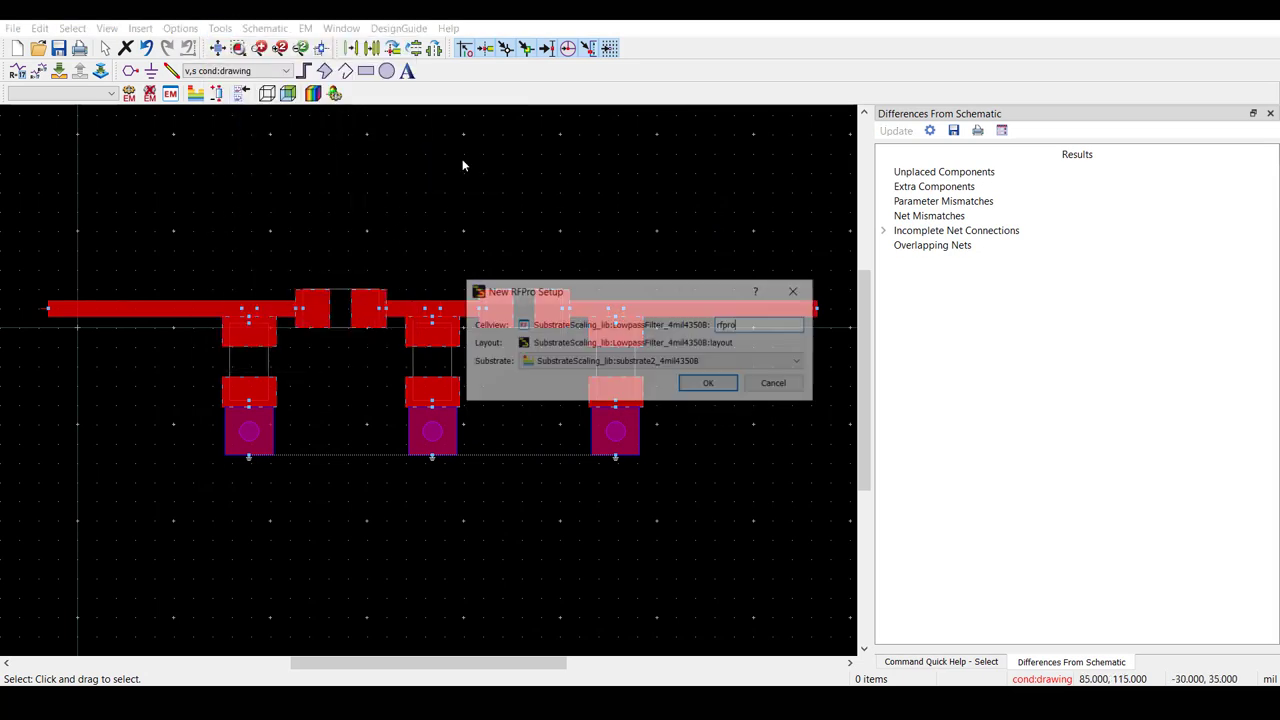
# Launch RFPro with cellview rfpro and substrate substrate2_4mil4350B, and reveal pins P1 and P2
pyautogui.click(707, 390)
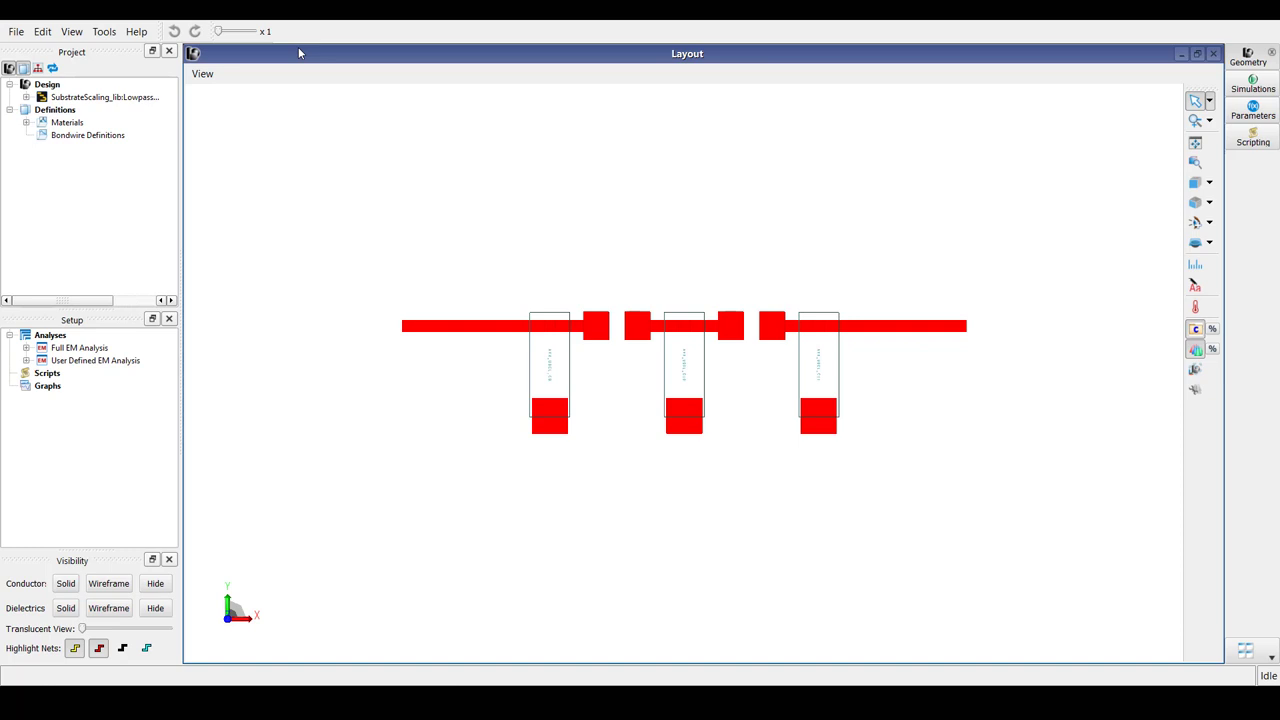
pyautogui.click(26, 97)
pyautogui.click(43, 147)
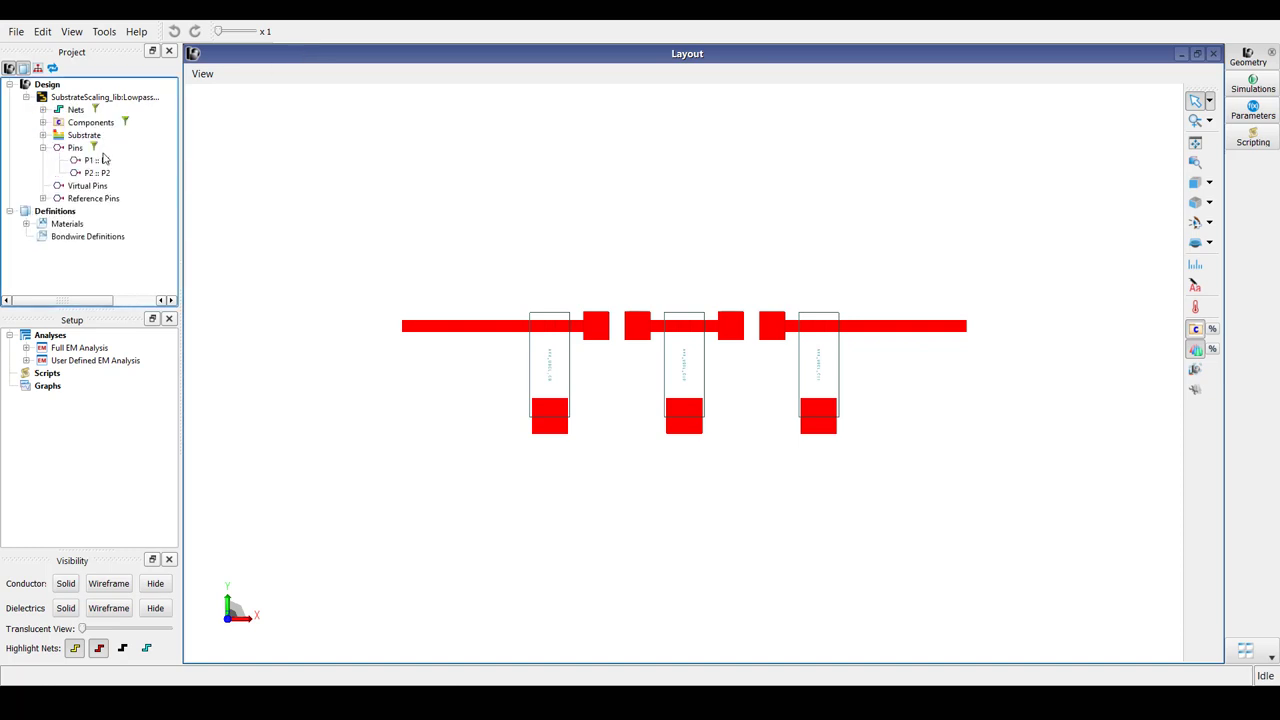
pyautogui.click(101, 162)
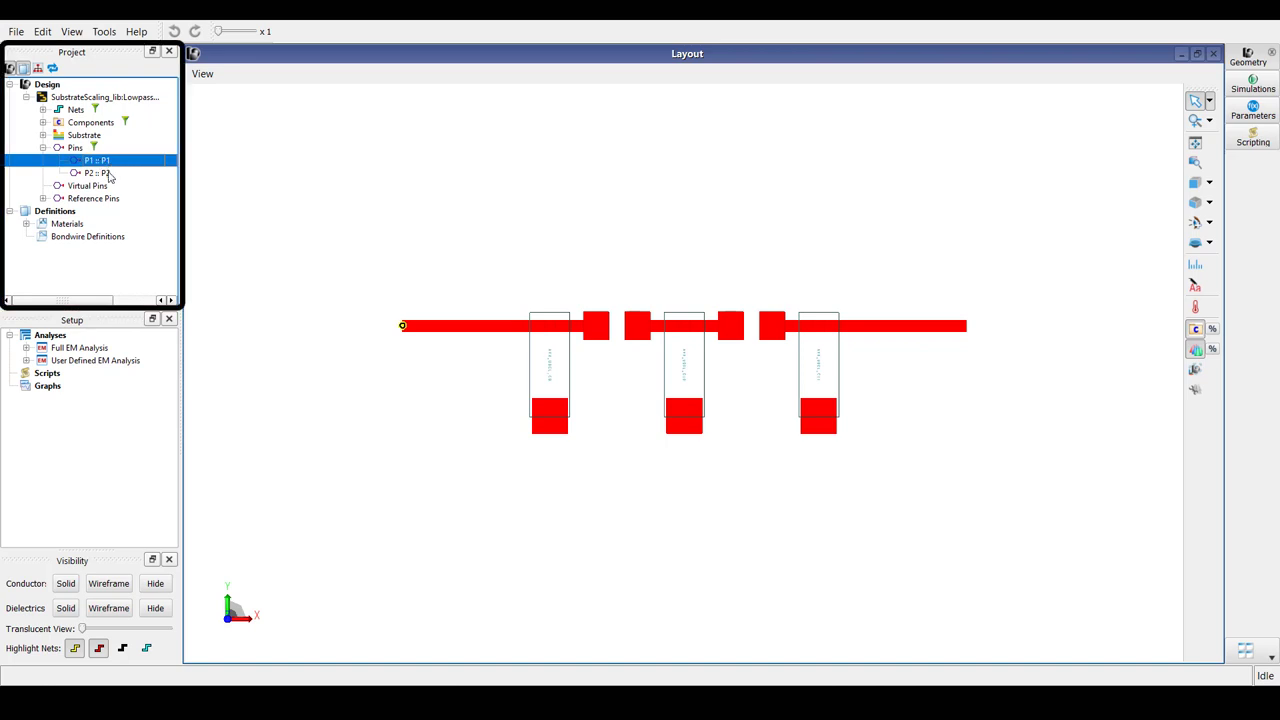
pyautogui.click(100, 174)
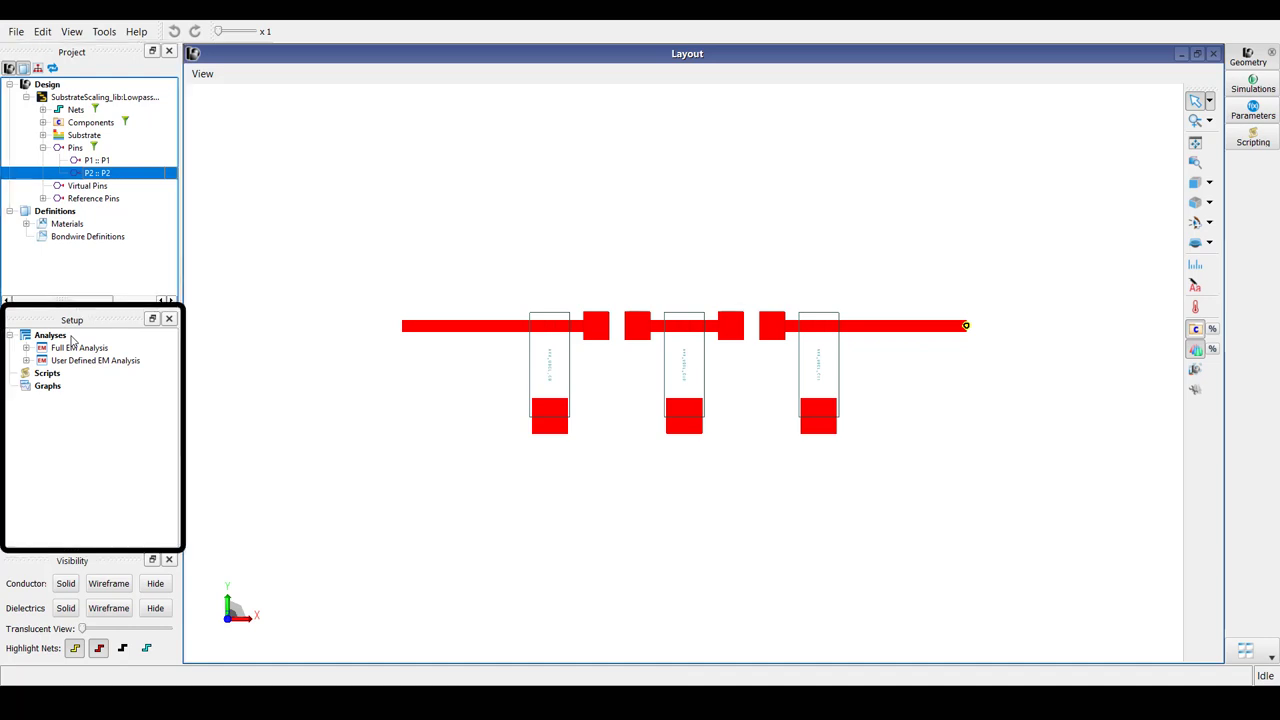
# Assign pins P1 and P2 as ports of the Full EM Analysis
pyautogui.click(26, 348)
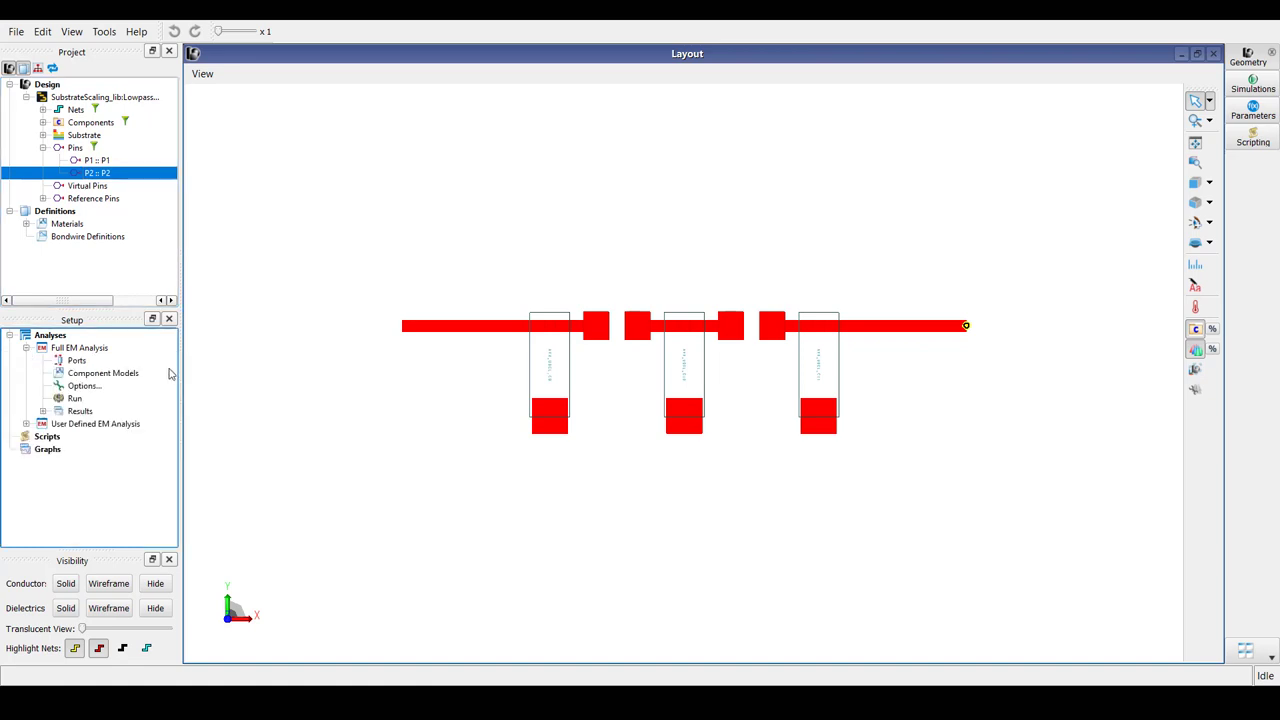
pyautogui.click(92, 162)
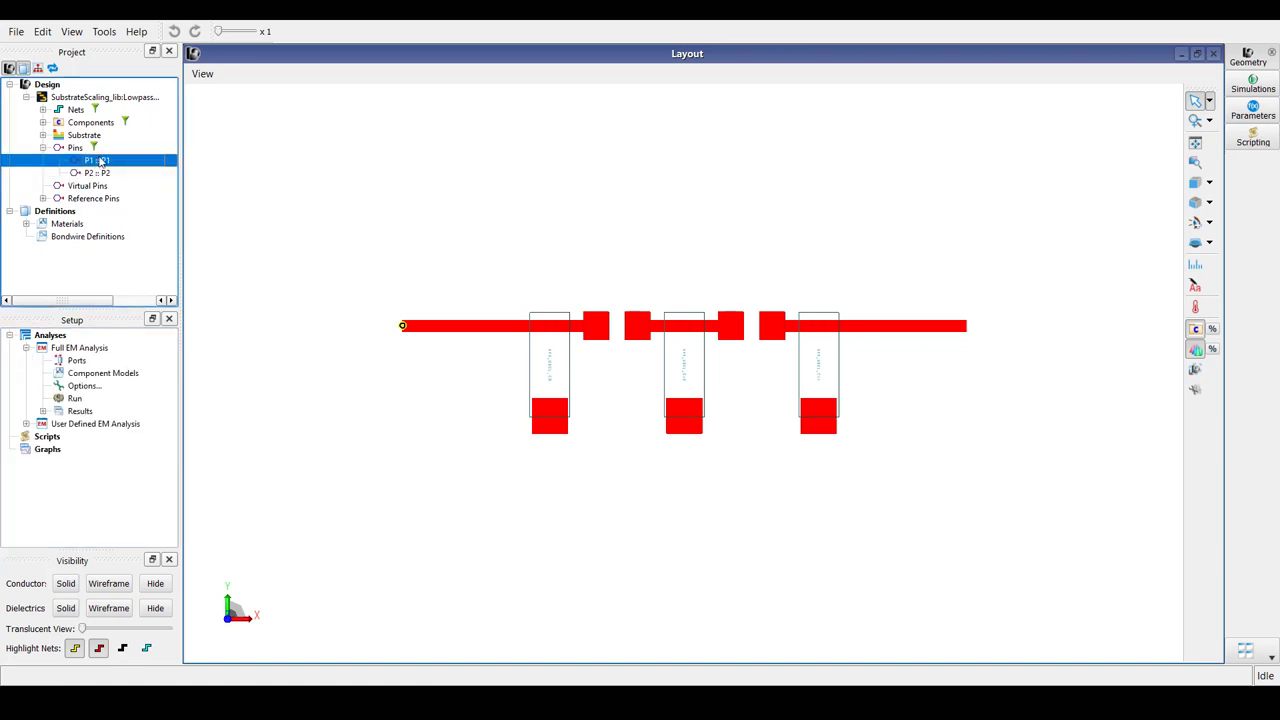
pyautogui.keyDown('ctrl'); pyautogui.click(104, 174); pyautogui.keyUp('ctrl')
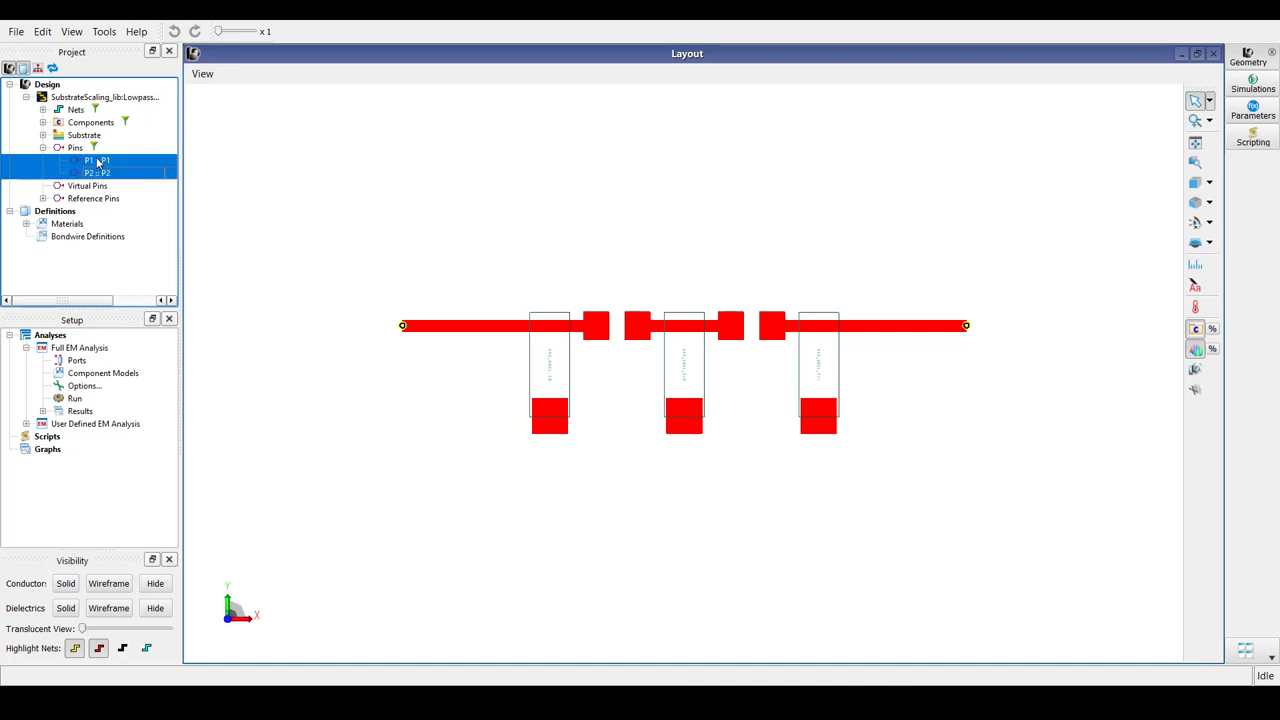
pyautogui.moveTo(98, 166); pyautogui.dragTo(77, 361)
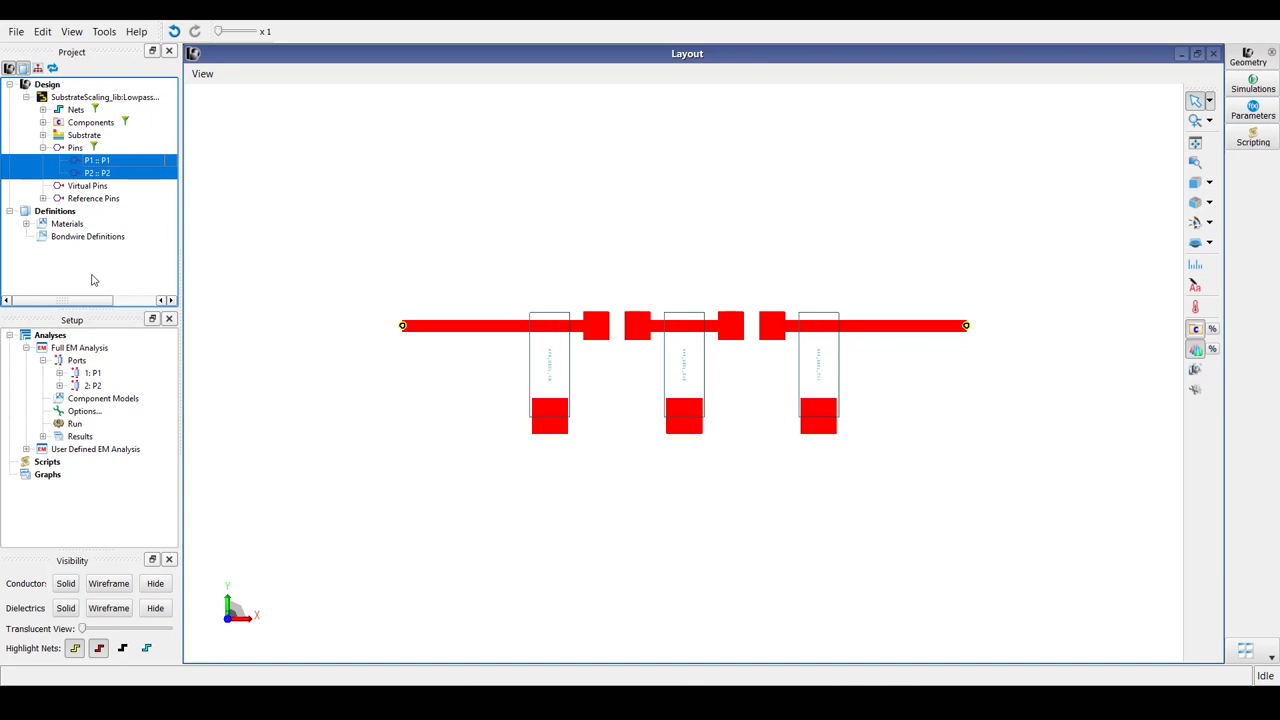
# Change the inductor component IND_CLC's role to a circuit component
pyautogui.click(43, 122)
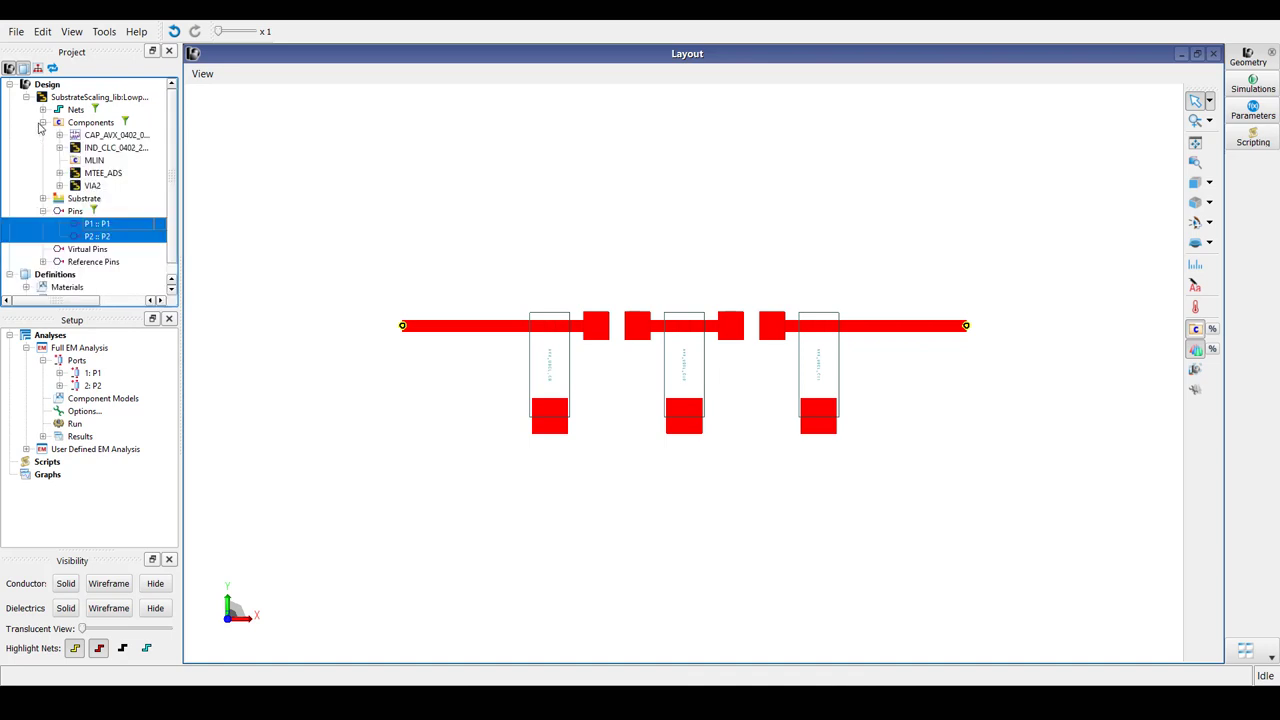
pyautogui.click(130, 150)
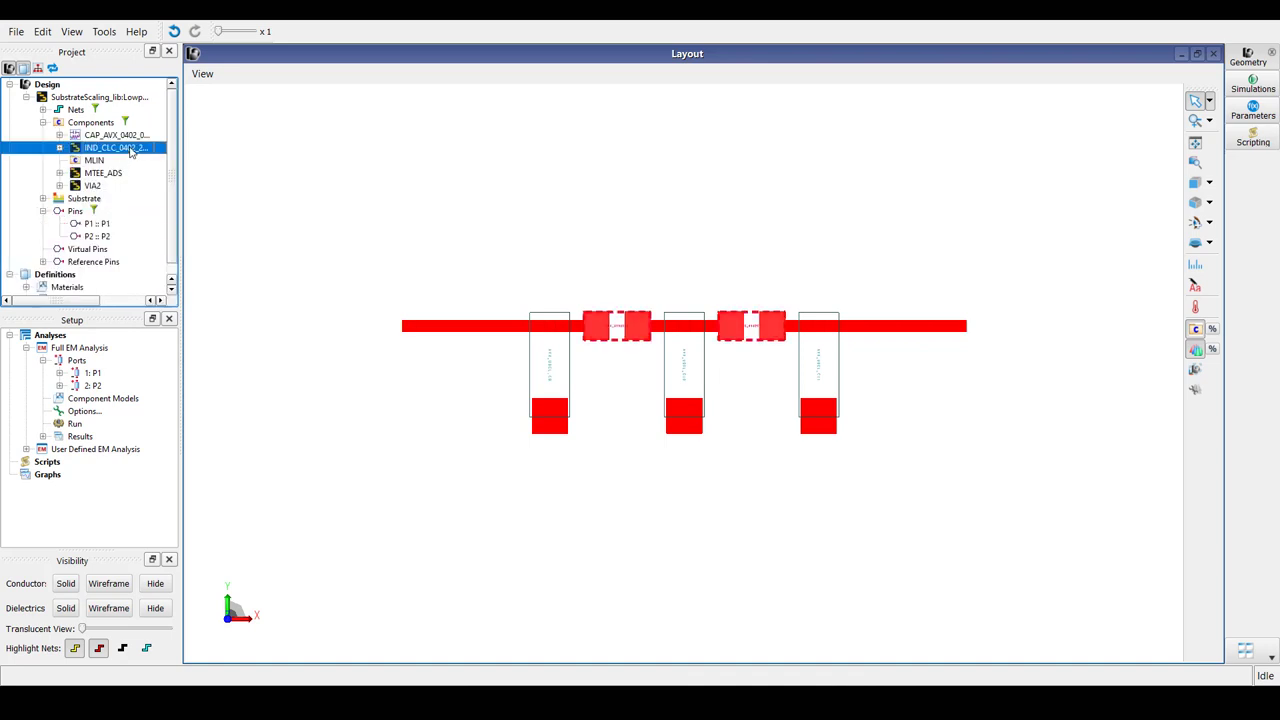
pyautogui.rightClick(130, 150)
pyautogui.moveTo(209, 177)
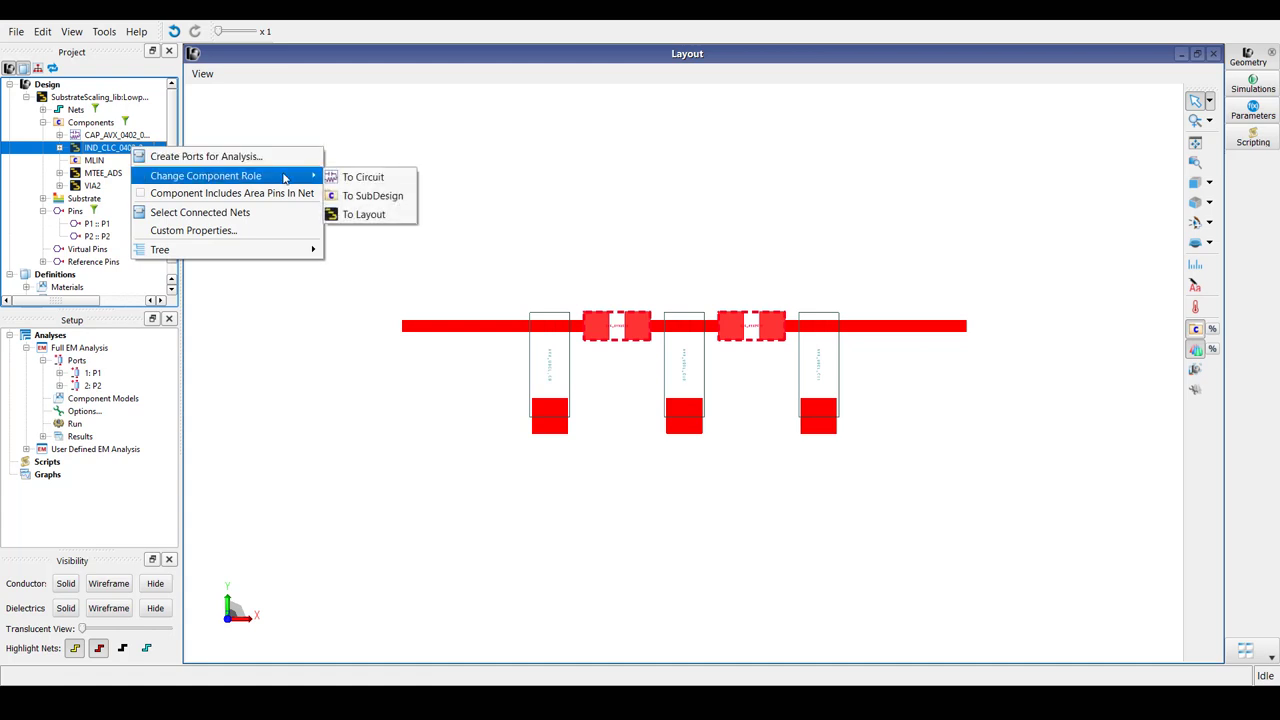
pyautogui.click(356, 185)
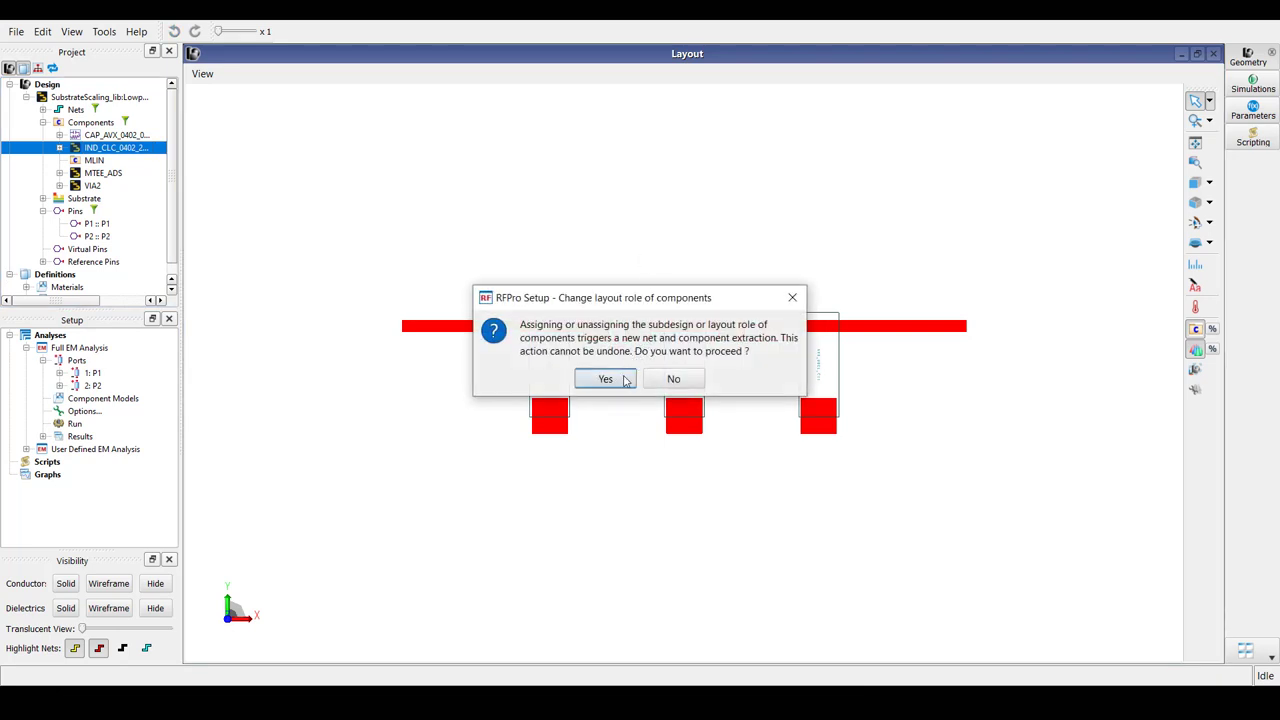
pyautogui.click(623, 378)
# Make CAP_AVX_0402 include area pins in its net, then select IND_CLC for the same setting
pyautogui.click(95, 135)
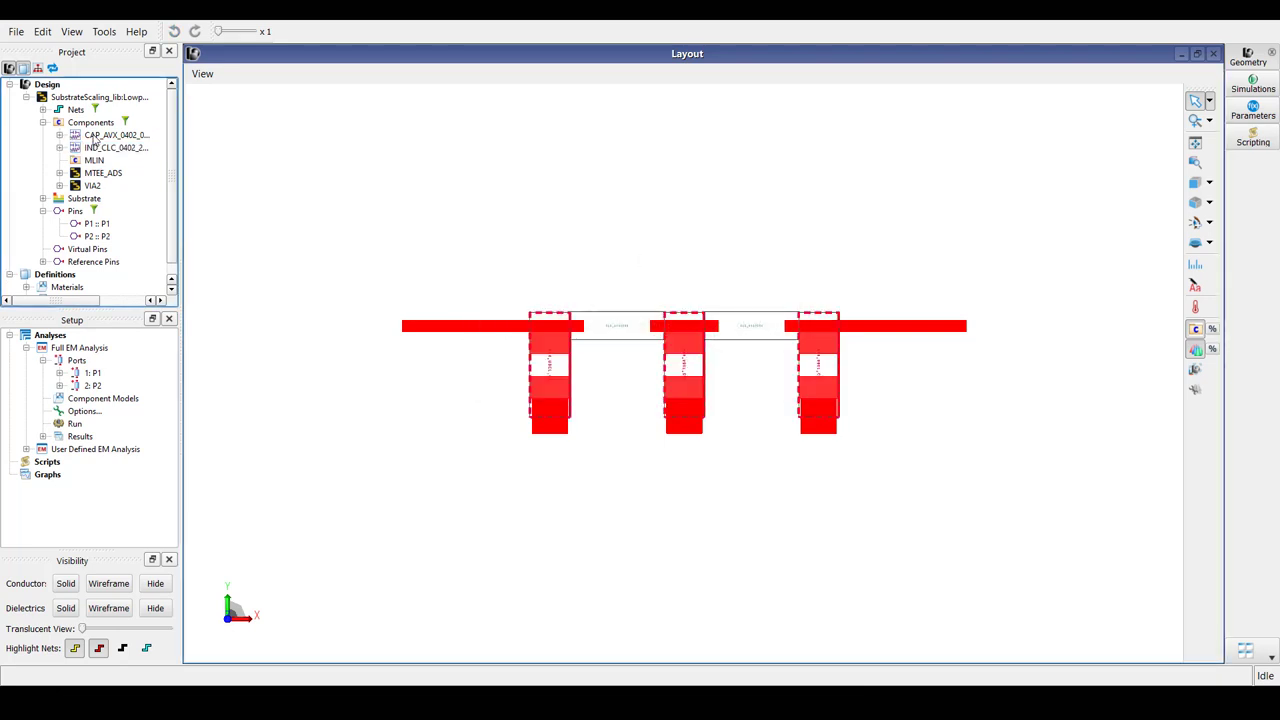
pyautogui.rightClick(95, 135)
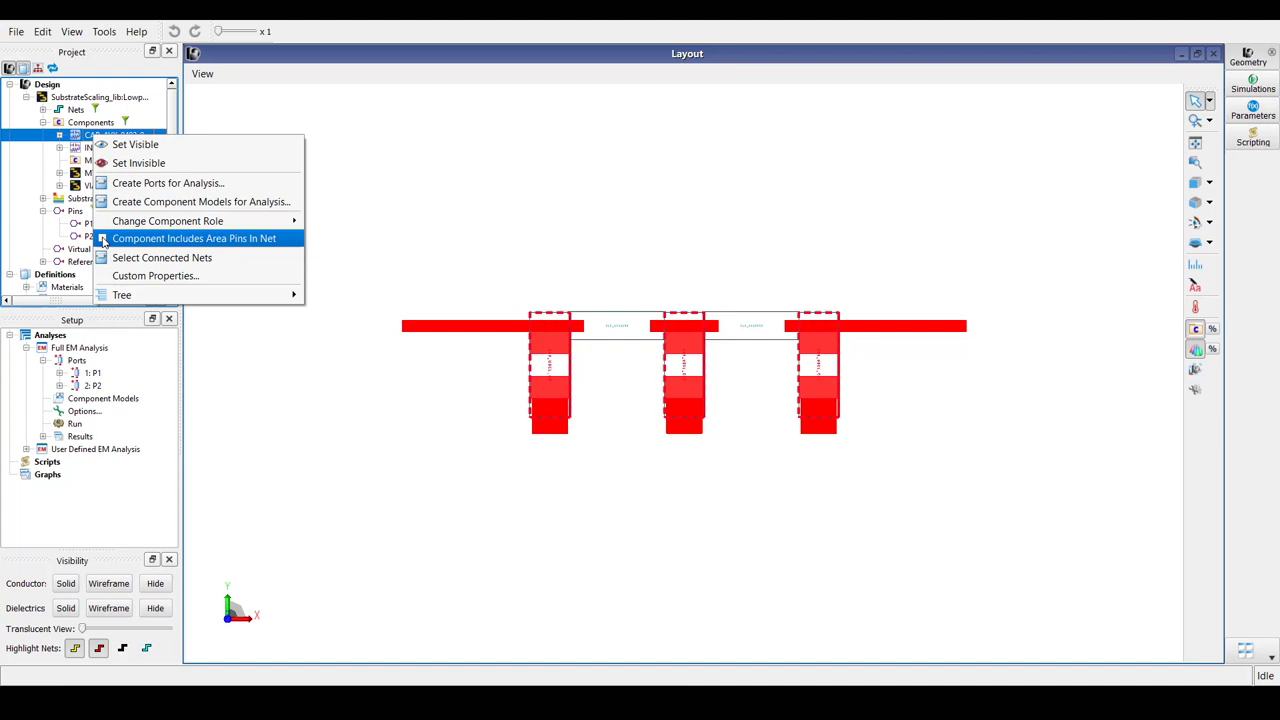
pyautogui.click(103, 238)
pyautogui.click(112, 148)
pyautogui.rightClick(112, 148)
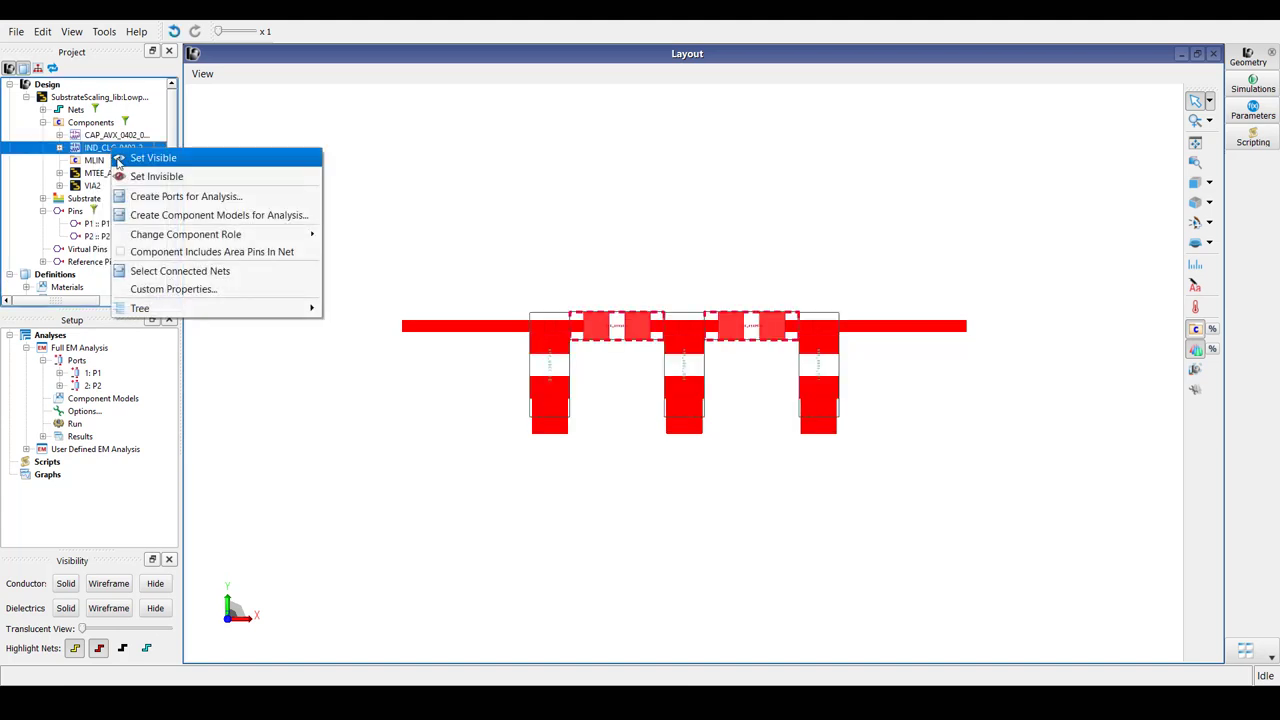
pyautogui.click(210, 251)
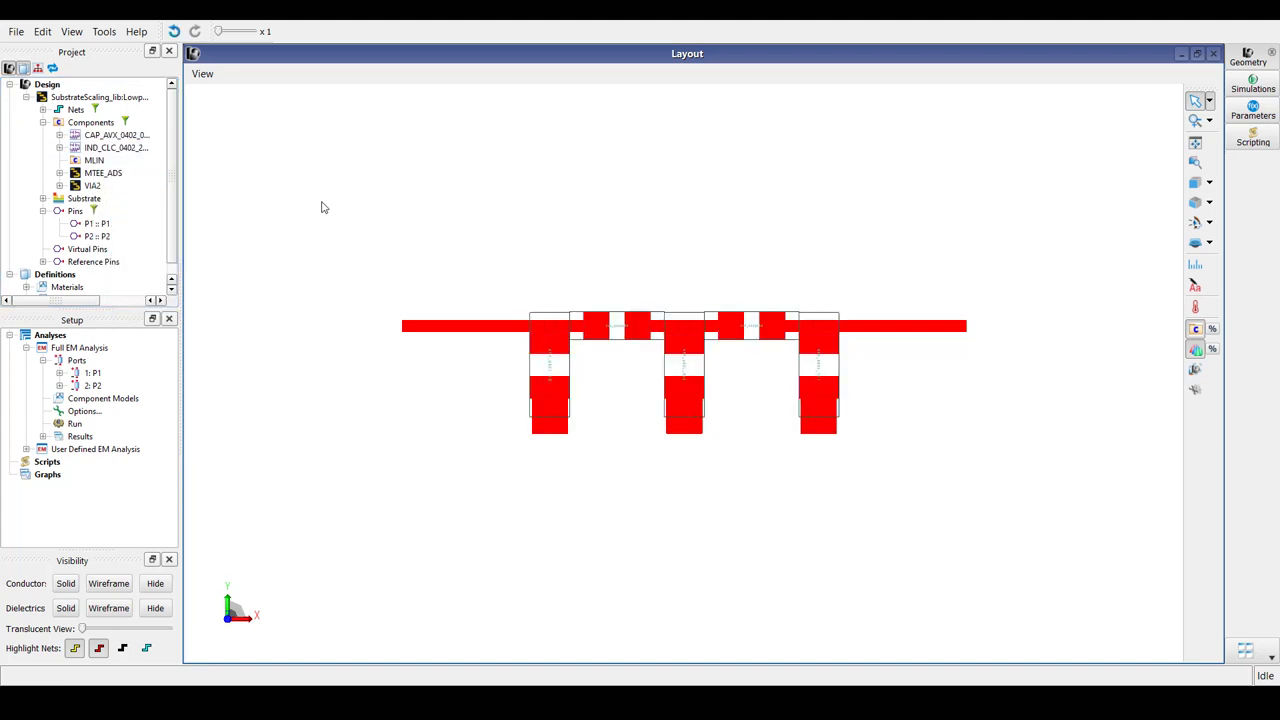
pyautogui.scroll(4, 666, 338)
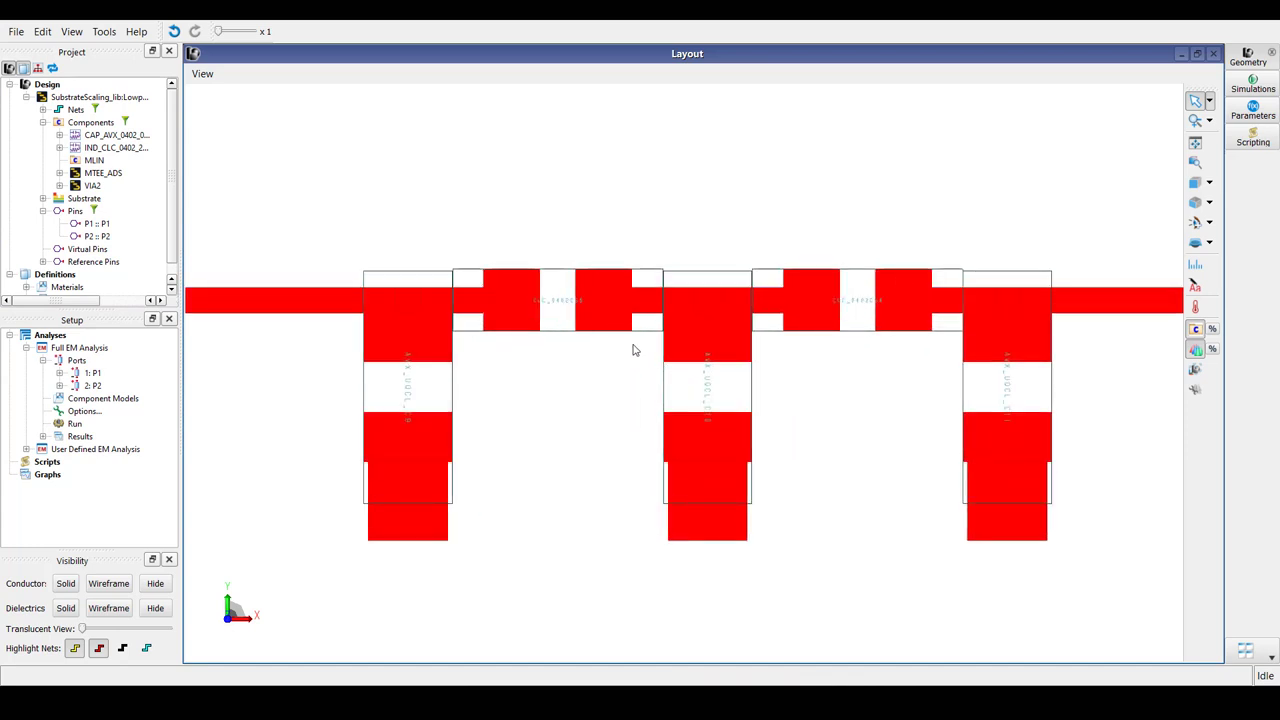
pyautogui.scroll(1, 633, 349)
pyautogui.click(60, 147)
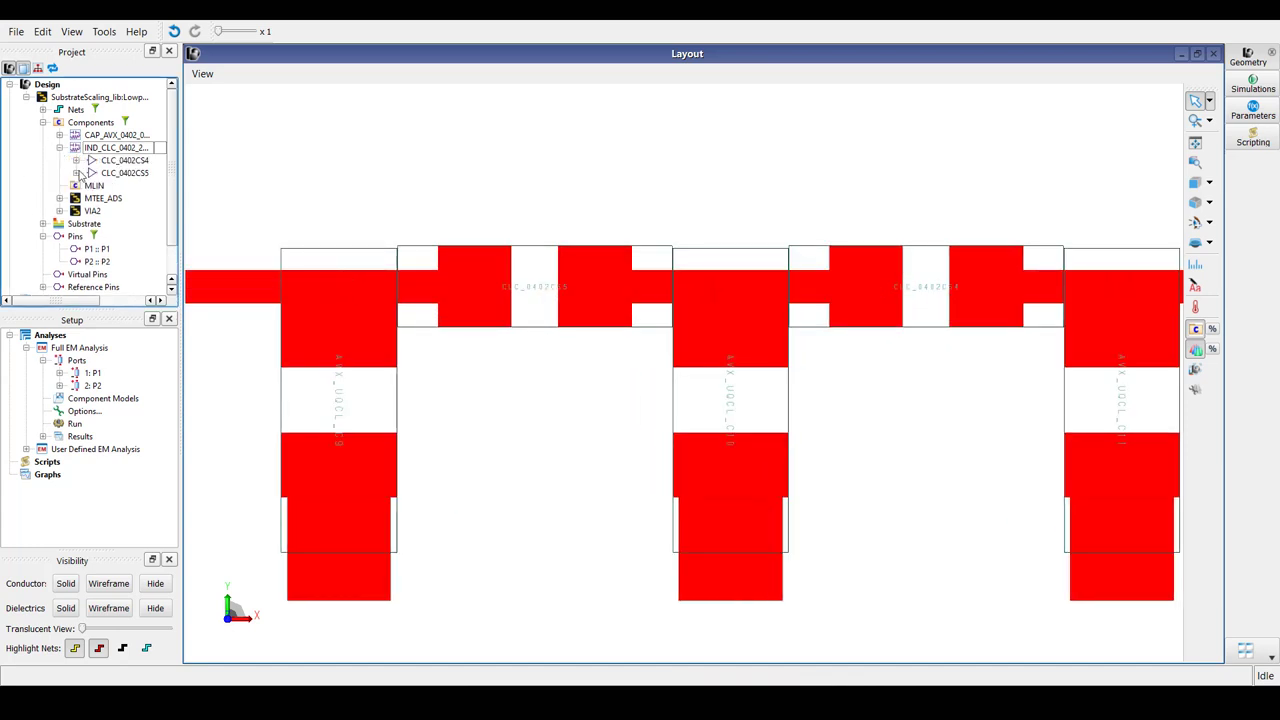
pyautogui.click(76, 173)
pyautogui.click(130, 186)
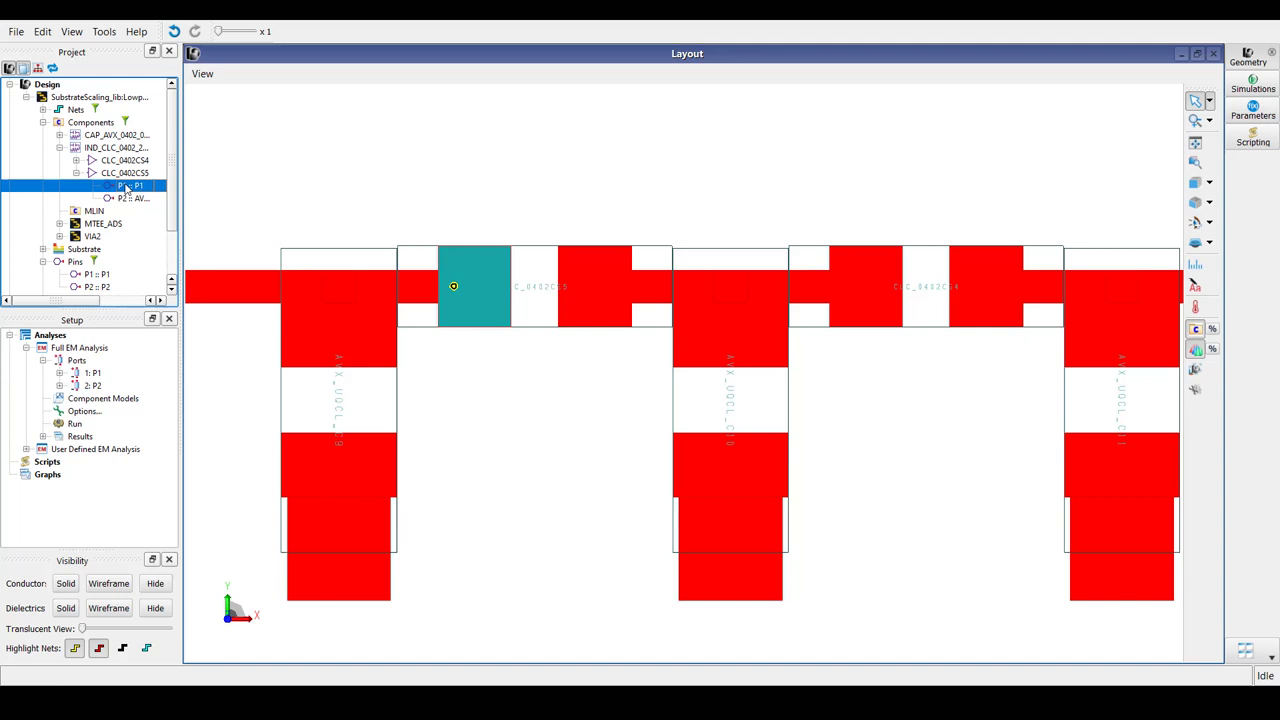
pyautogui.click(129, 199)
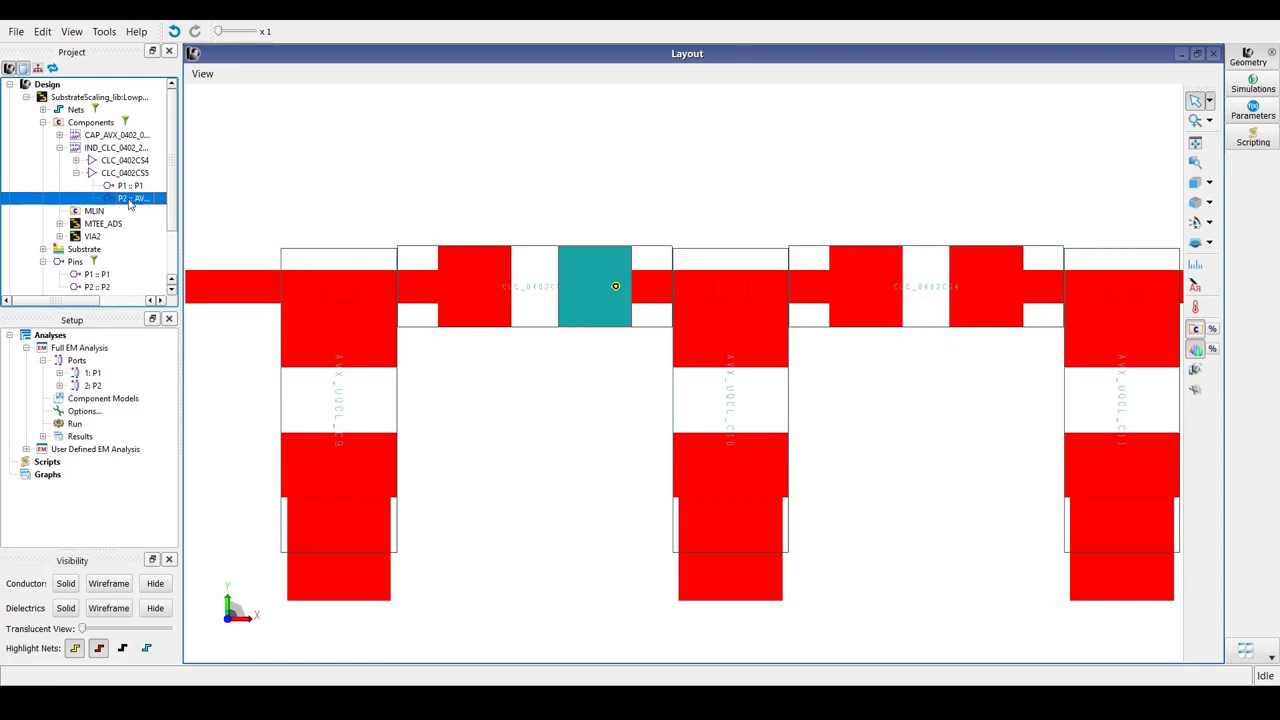
pyautogui.click(55, 173)
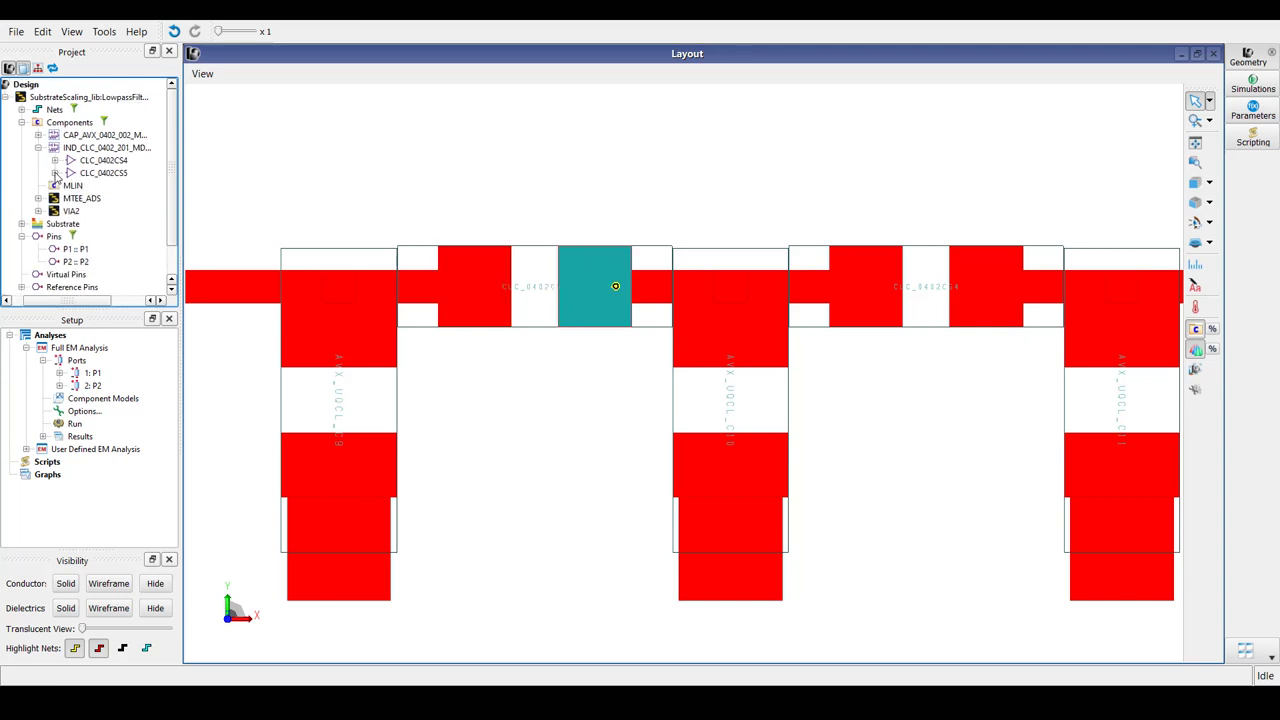
pyautogui.click(38, 147)
pyautogui.click(38, 135)
pyautogui.click(55, 147)
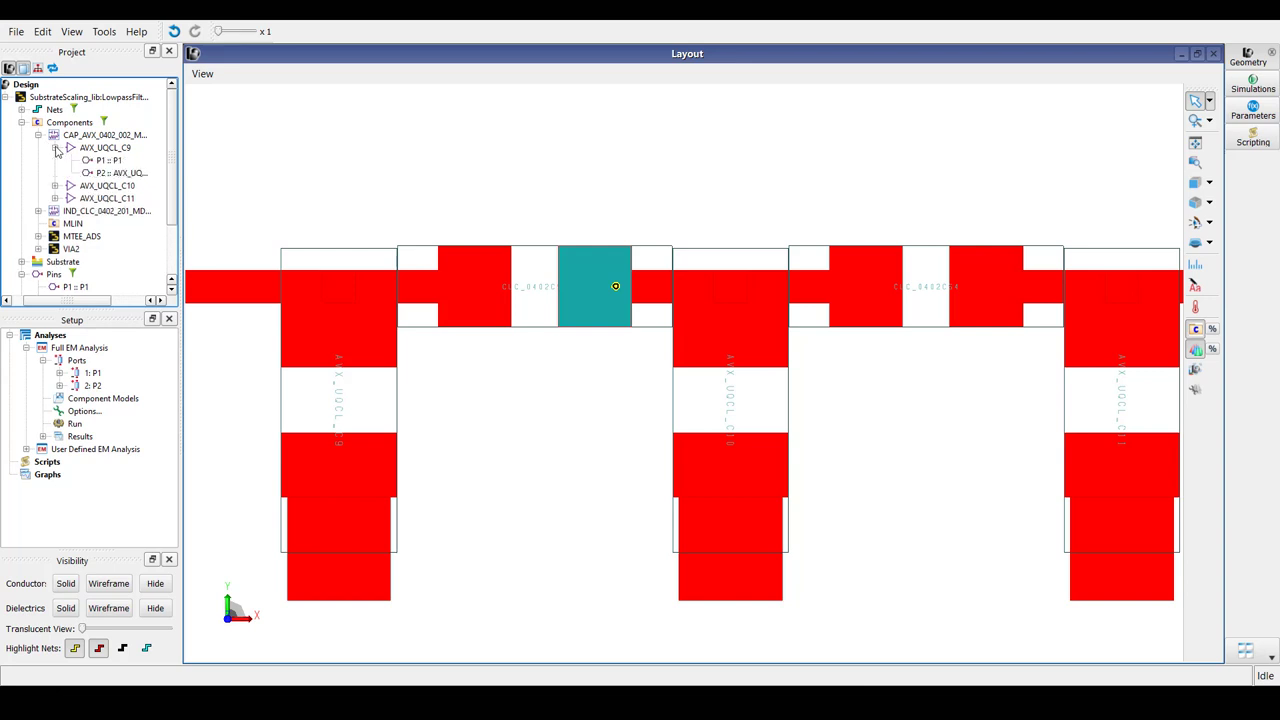
pyautogui.click(97, 162)
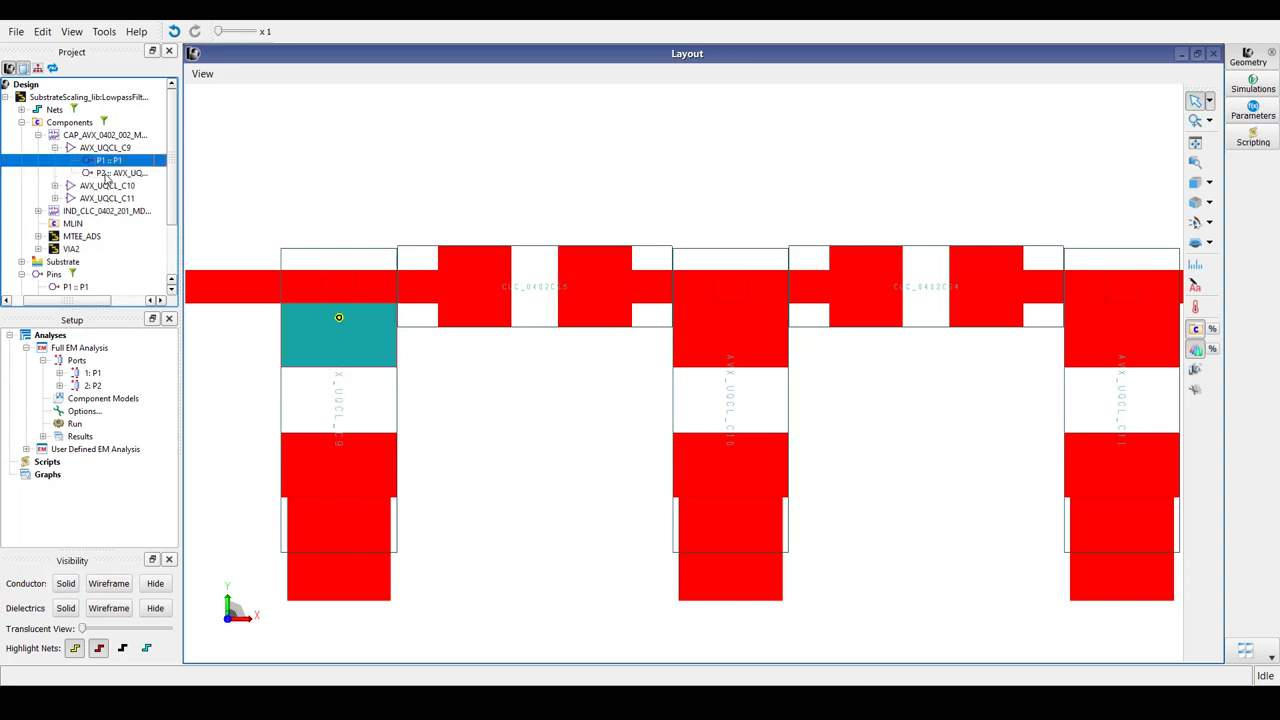
pyautogui.click(105, 174)
pyautogui.click(55, 147)
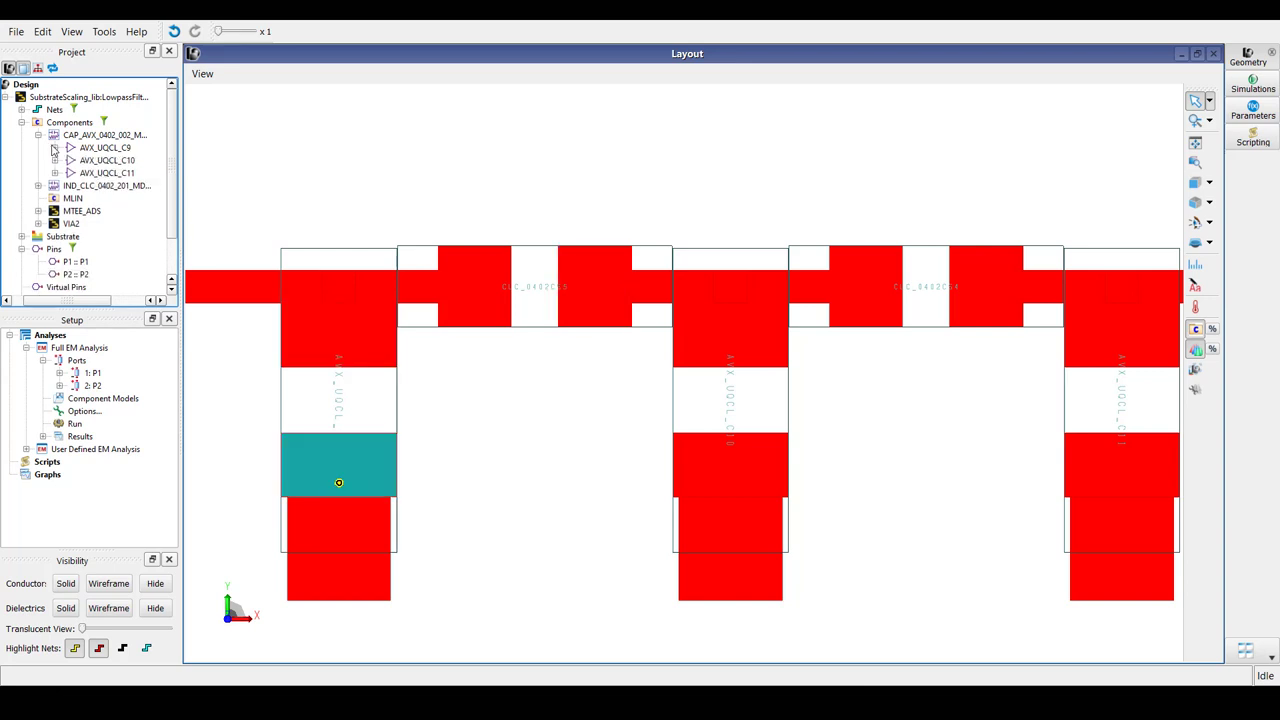
pyautogui.click(38, 134)
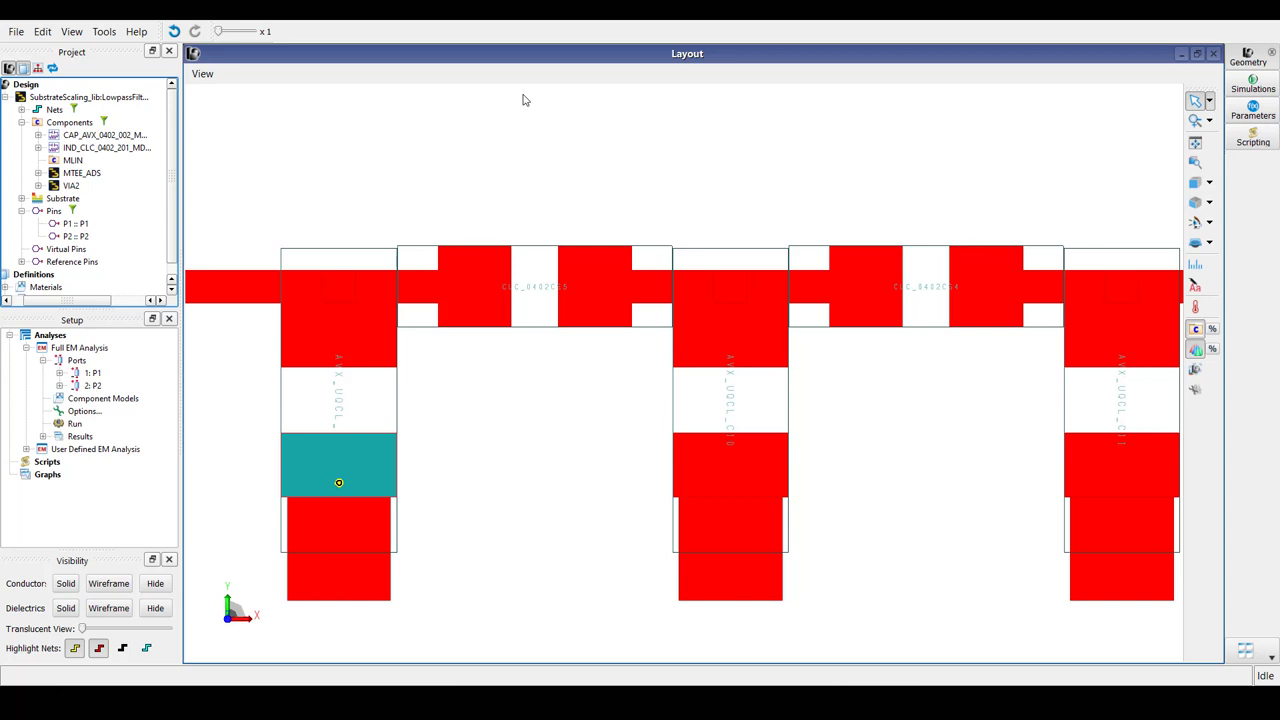
pyautogui.click(1196, 143)
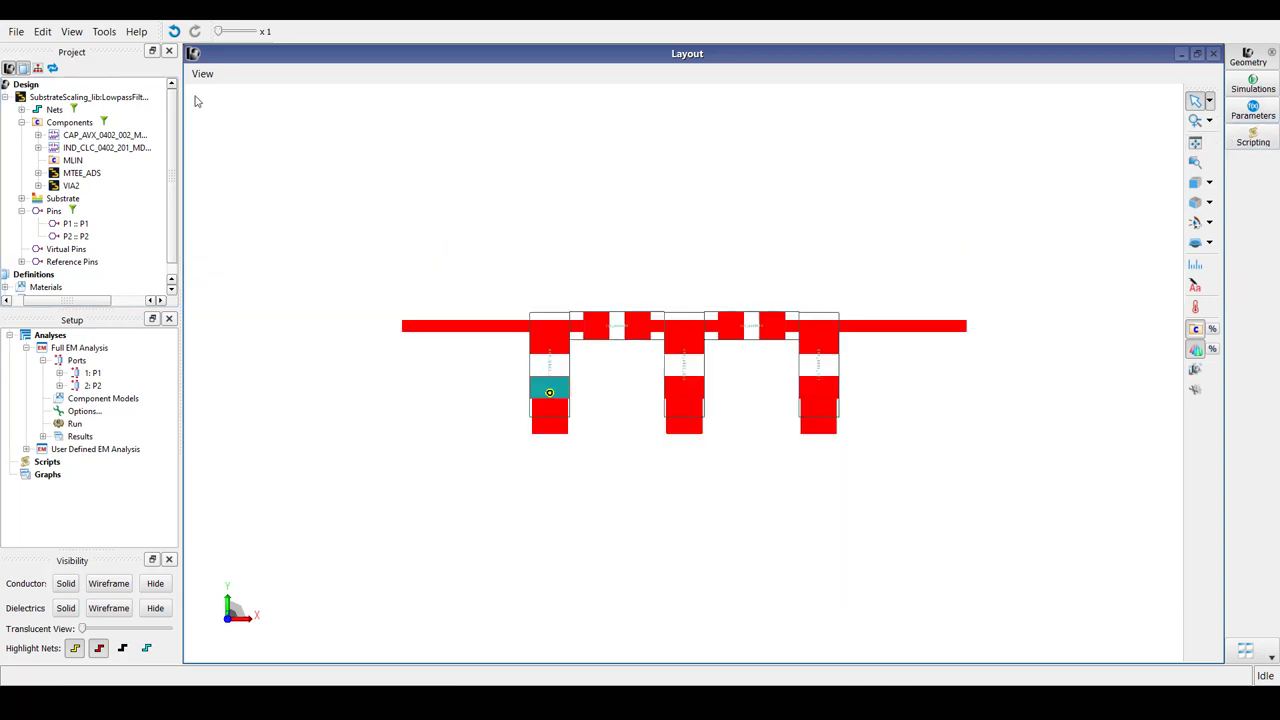
# Add the capacitor and inductor as component models for the Full EM analysis
pyautogui.click(100, 135)
pyautogui.keyDown('ctrl'); pyautogui.click(100, 147); pyautogui.keyUp('ctrl')
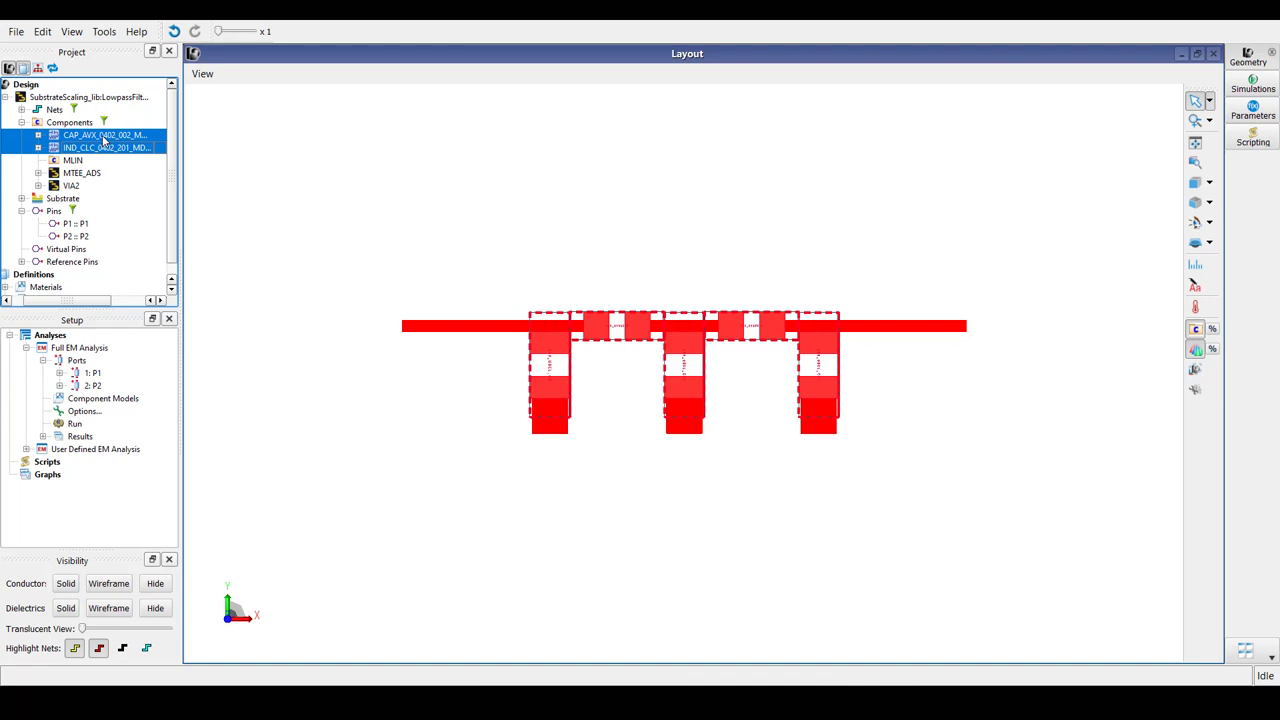
pyautogui.moveTo(101, 140); pyautogui.dragTo(95, 402)
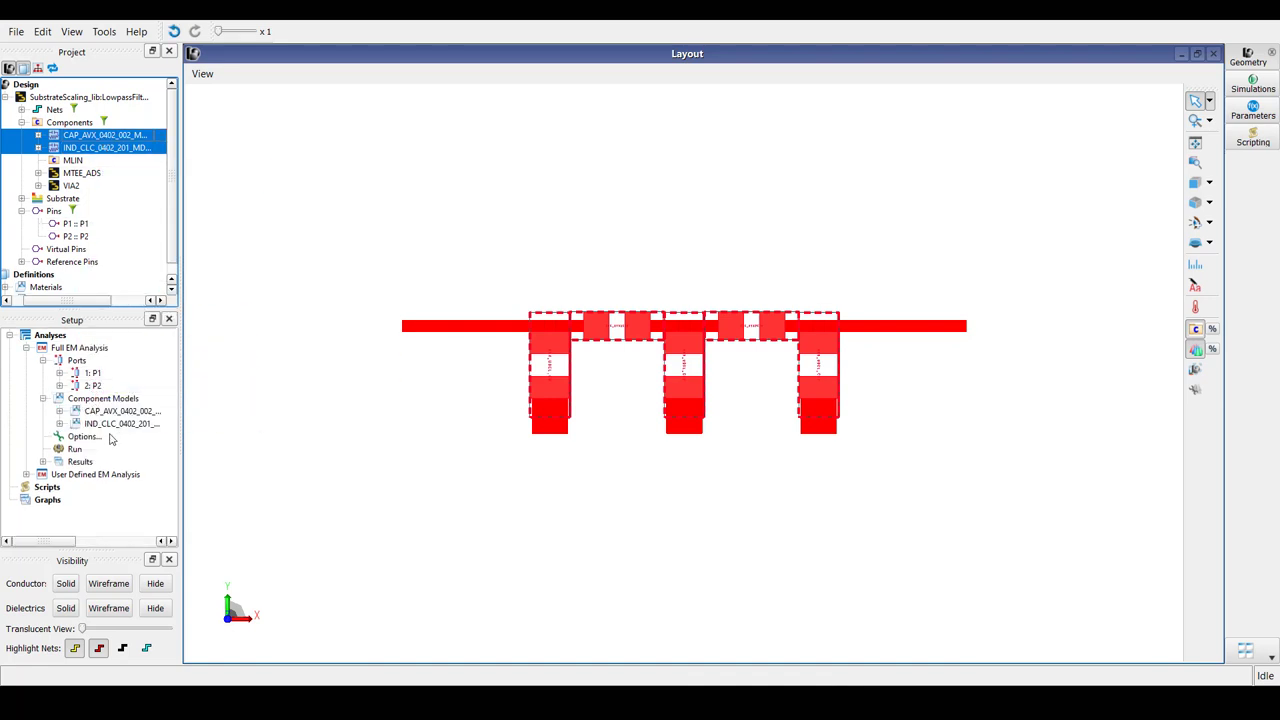
pyautogui.click(251, 440)
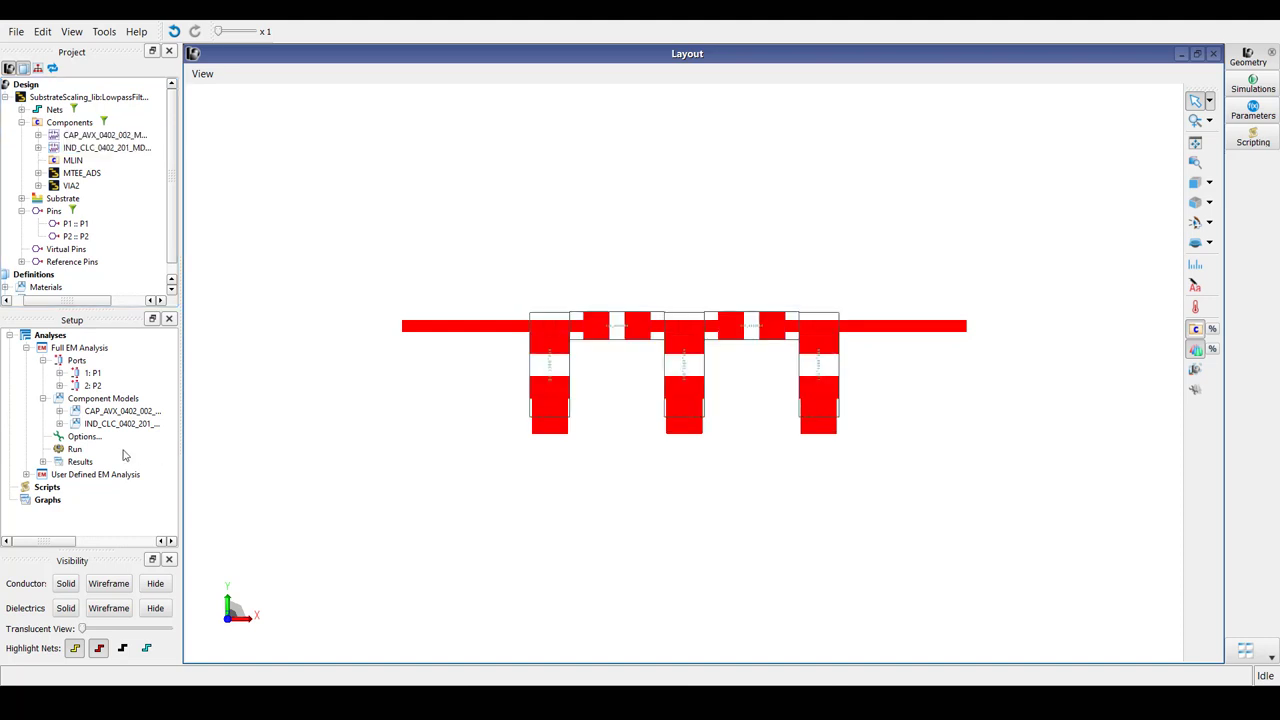
# Set the adaptive frequency plan to start at 0.05 GHz and stop at 8 GHz
pyautogui.doubleClick(94, 440)
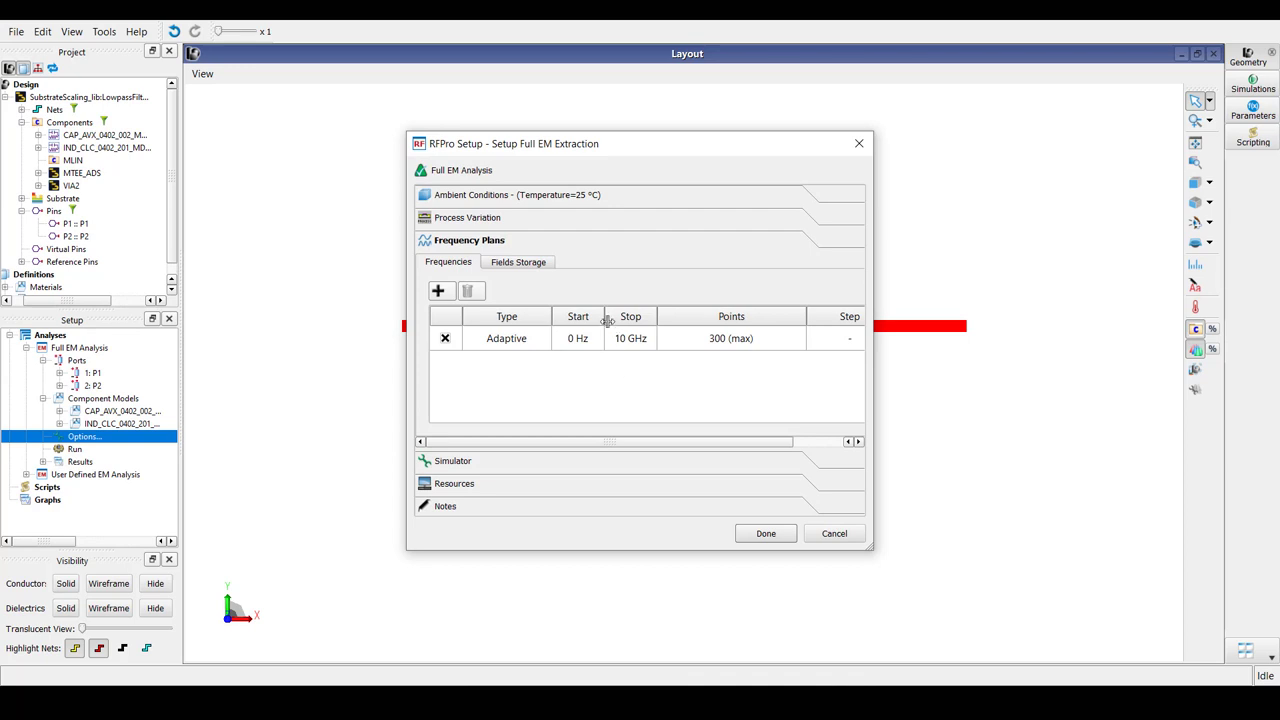
pyautogui.doubleClick(571, 339)
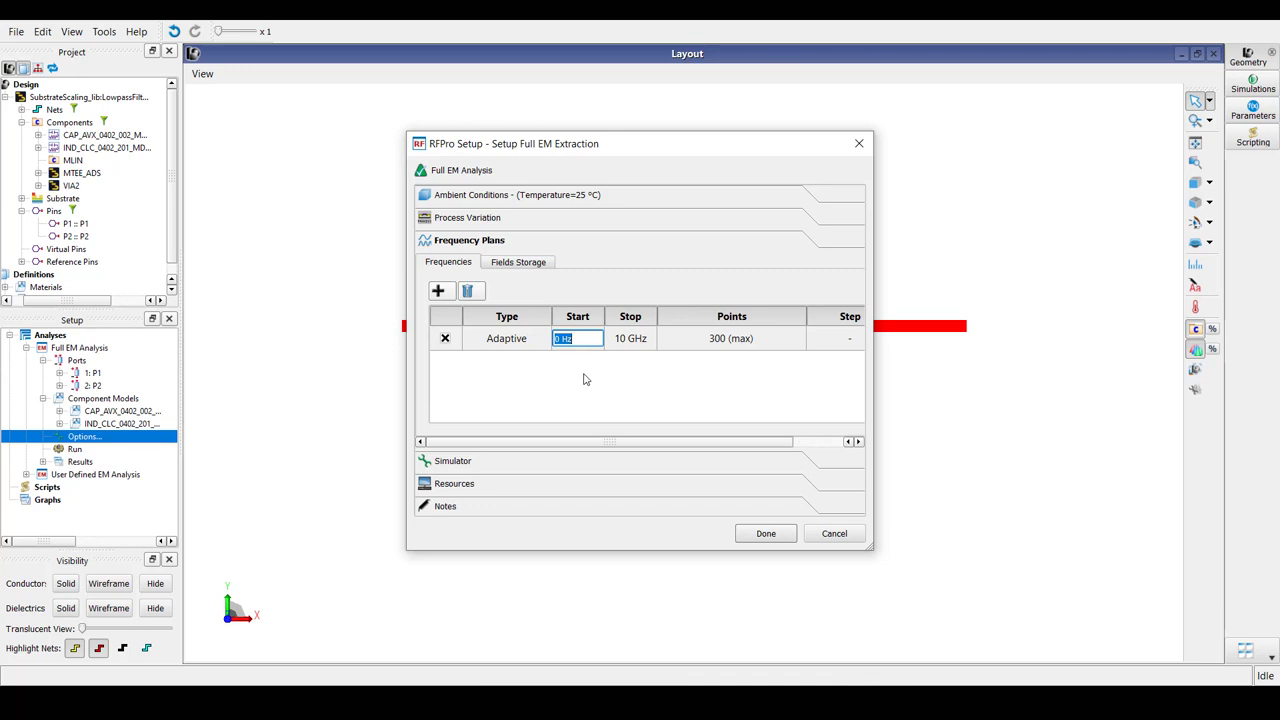
pyautogui.write('0.05 GHz')
pyautogui.press('Tab')
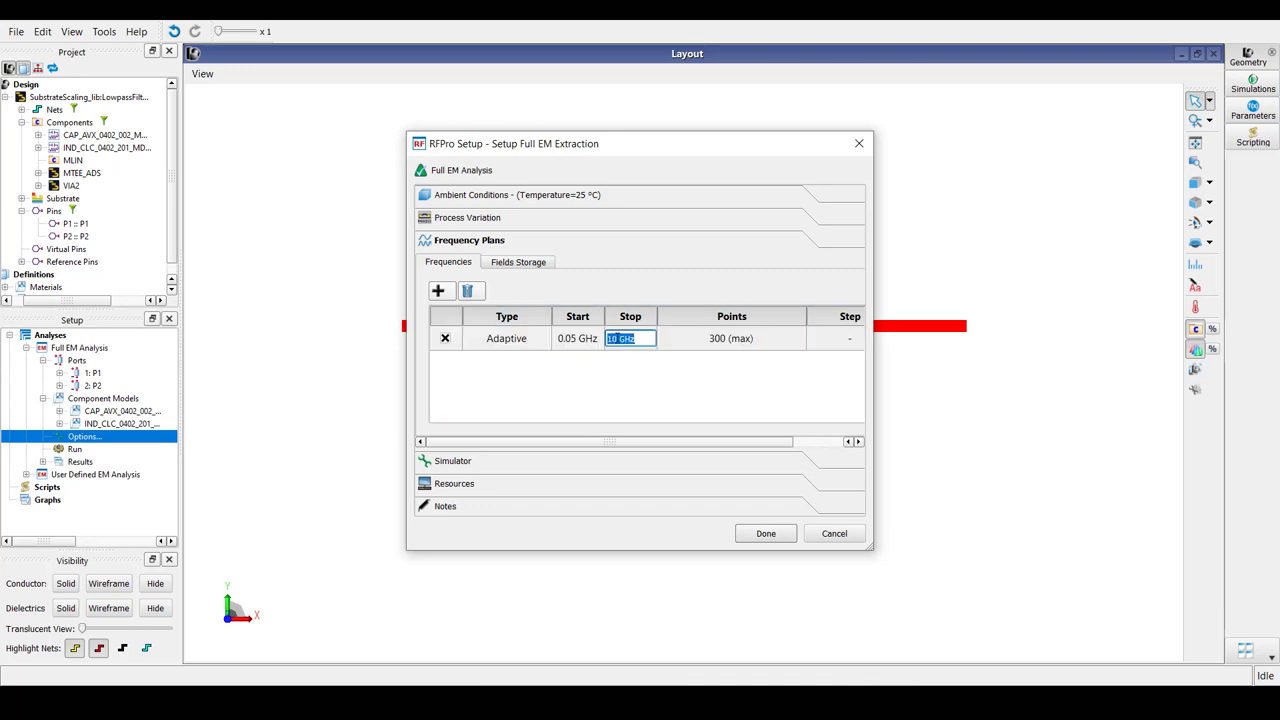
pyautogui.hotkey('shift', 'Left')
pyautogui.hotkey('shift', 'Left')
pyautogui.hotkey('shift', 'Left')
pyautogui.hotkey('shift', 'Left')
pyautogui.write('8')
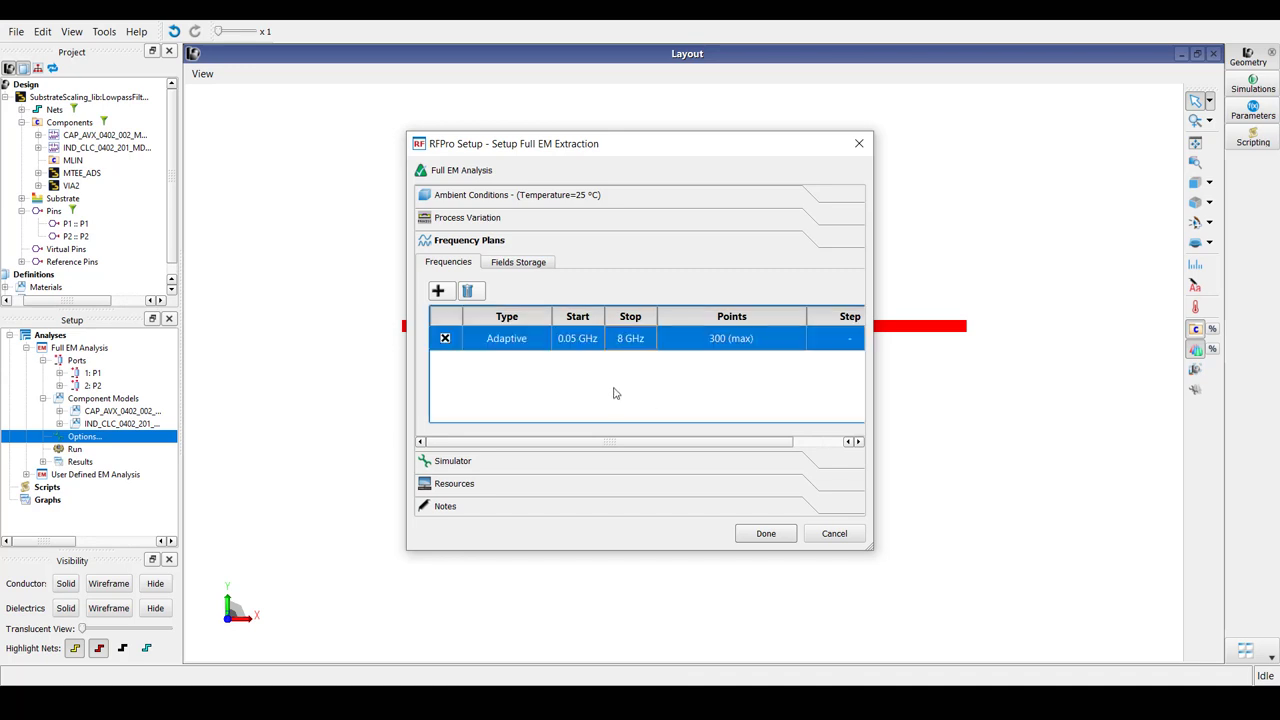
pyautogui.press('Return')
# Keep the Momentum Microwave simulator preset, leave advanced settings unchanged, and run Full EM Analysis
pyautogui.click(455, 461)
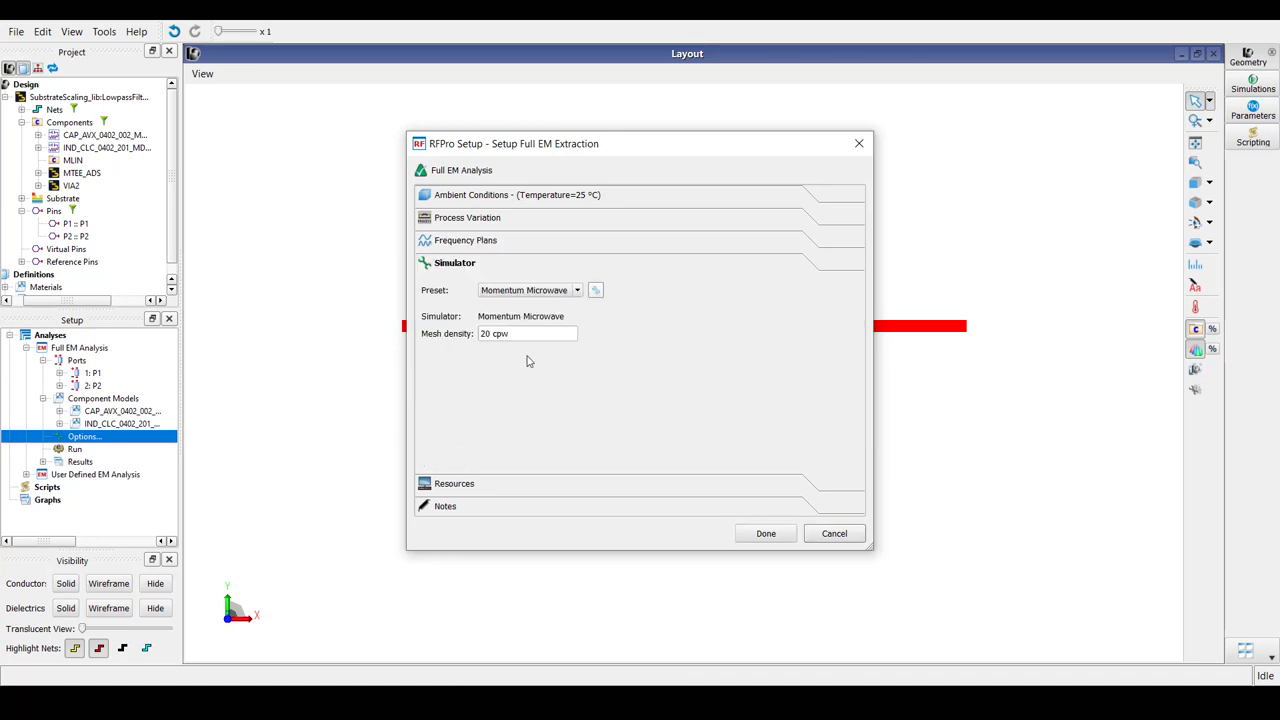
pyautogui.click(578, 291)
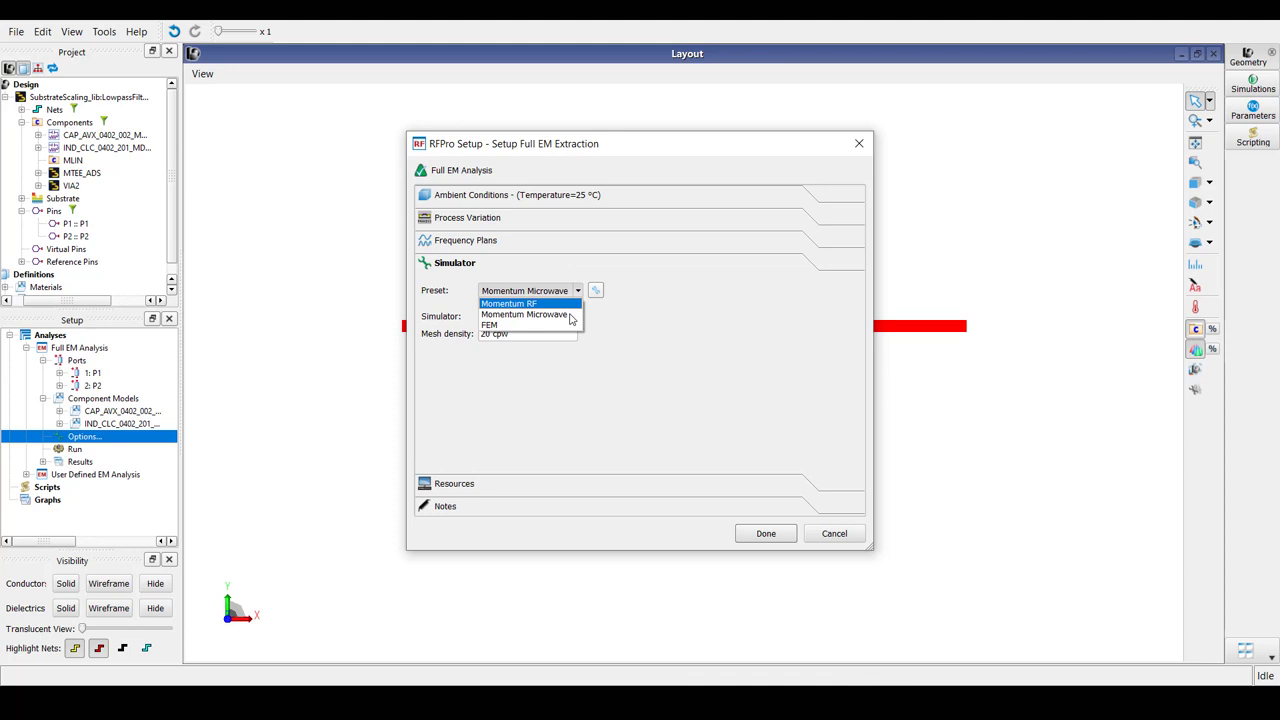
pyautogui.click(572, 316)
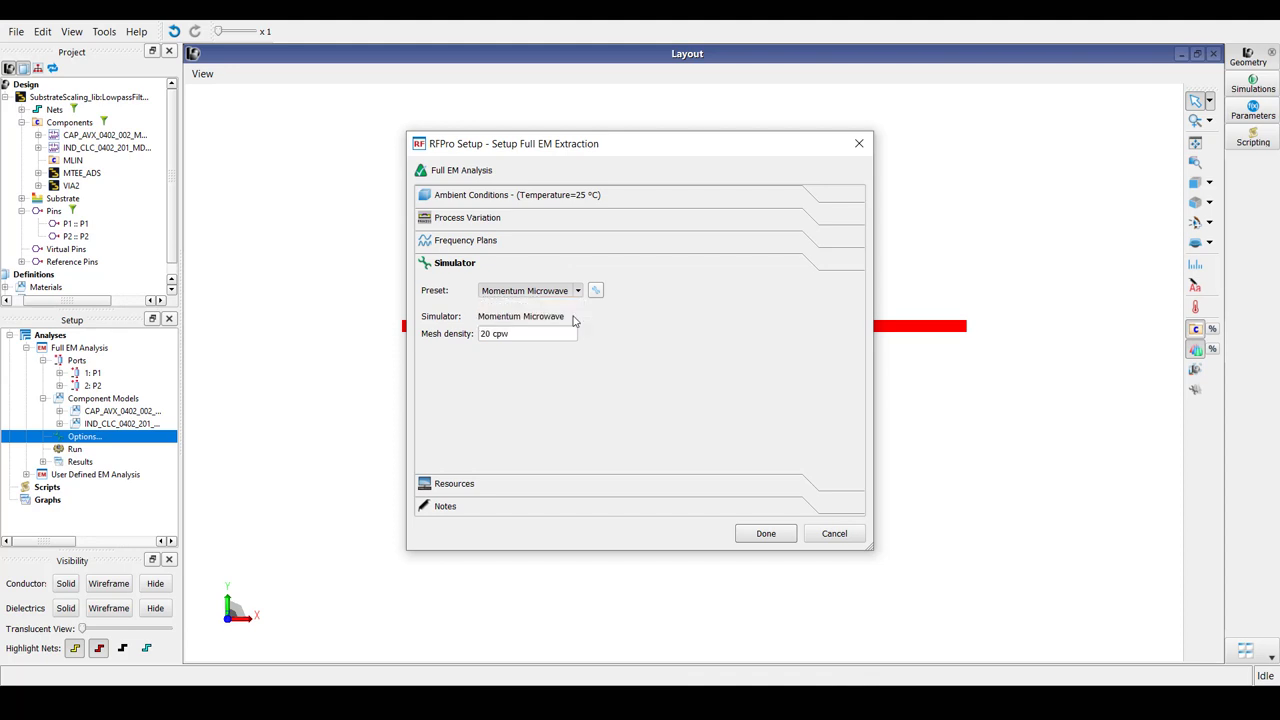
pyautogui.click(595, 290)
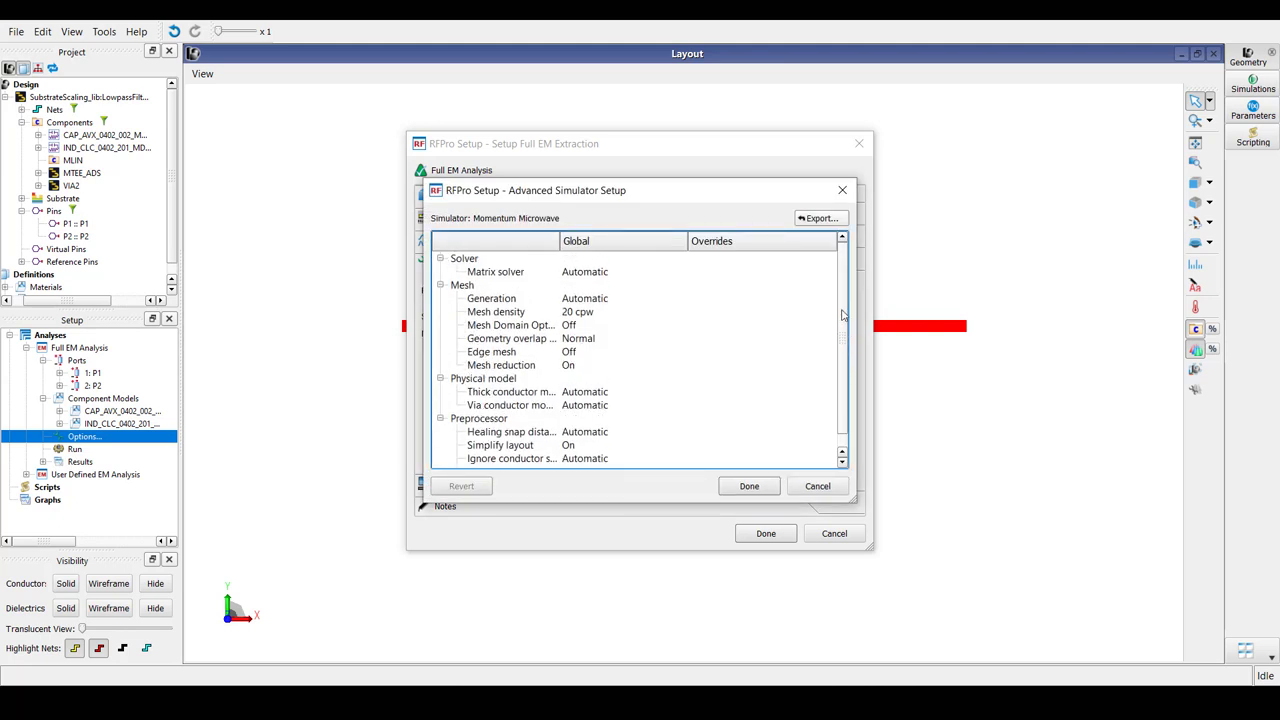
pyautogui.click(817, 486)
pyautogui.click(765, 532)
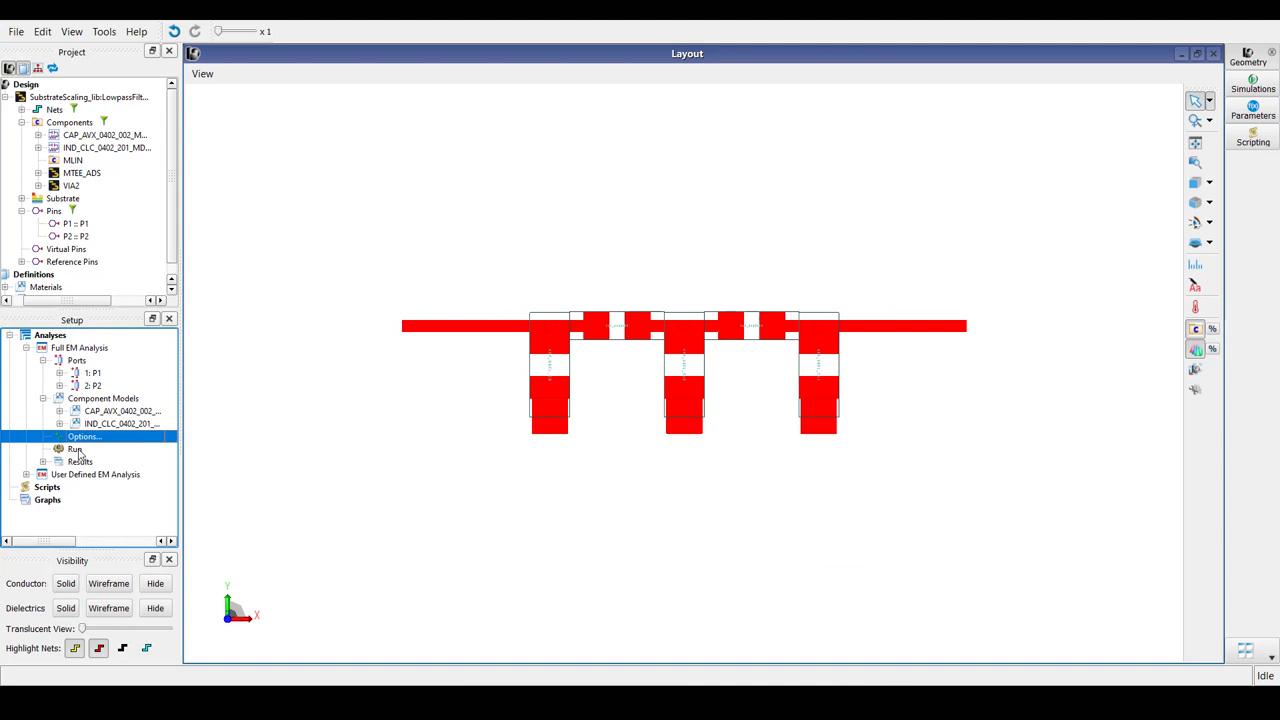
pyautogui.doubleClick(78, 451)
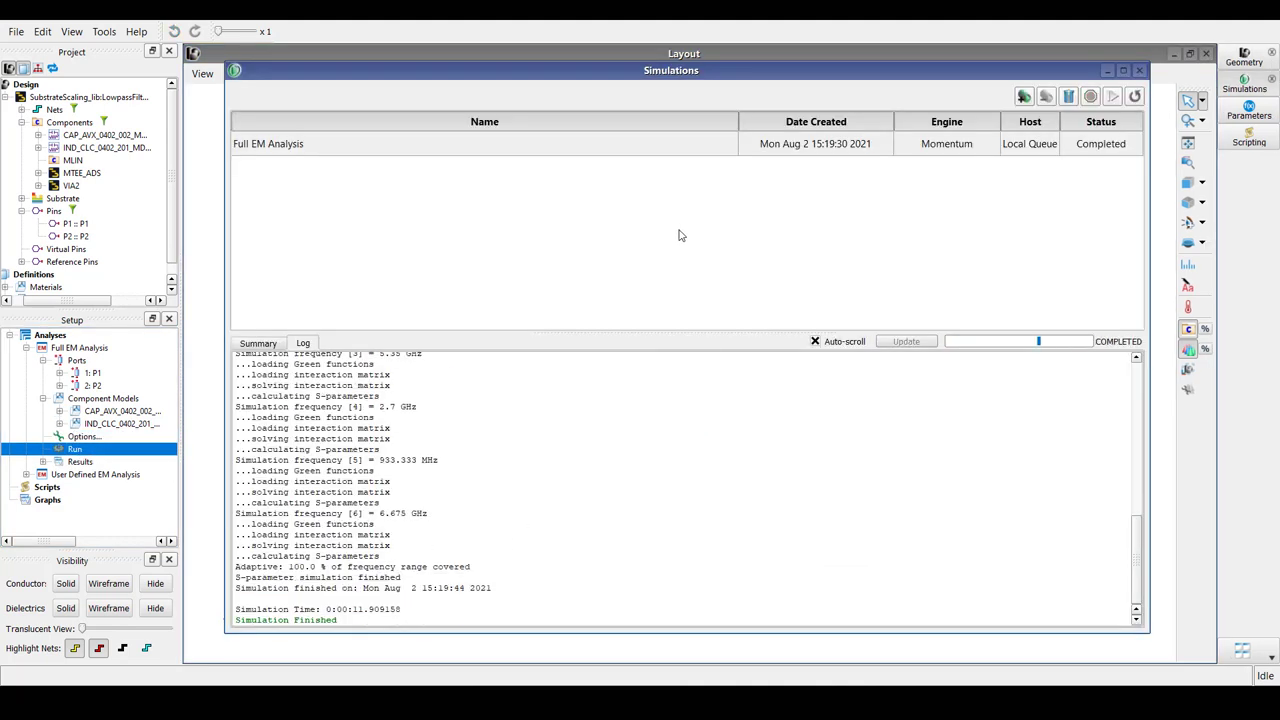
# Generate a subcircuit schematic from the finished Full EM Analysis results
pyautogui.click(1139, 71)
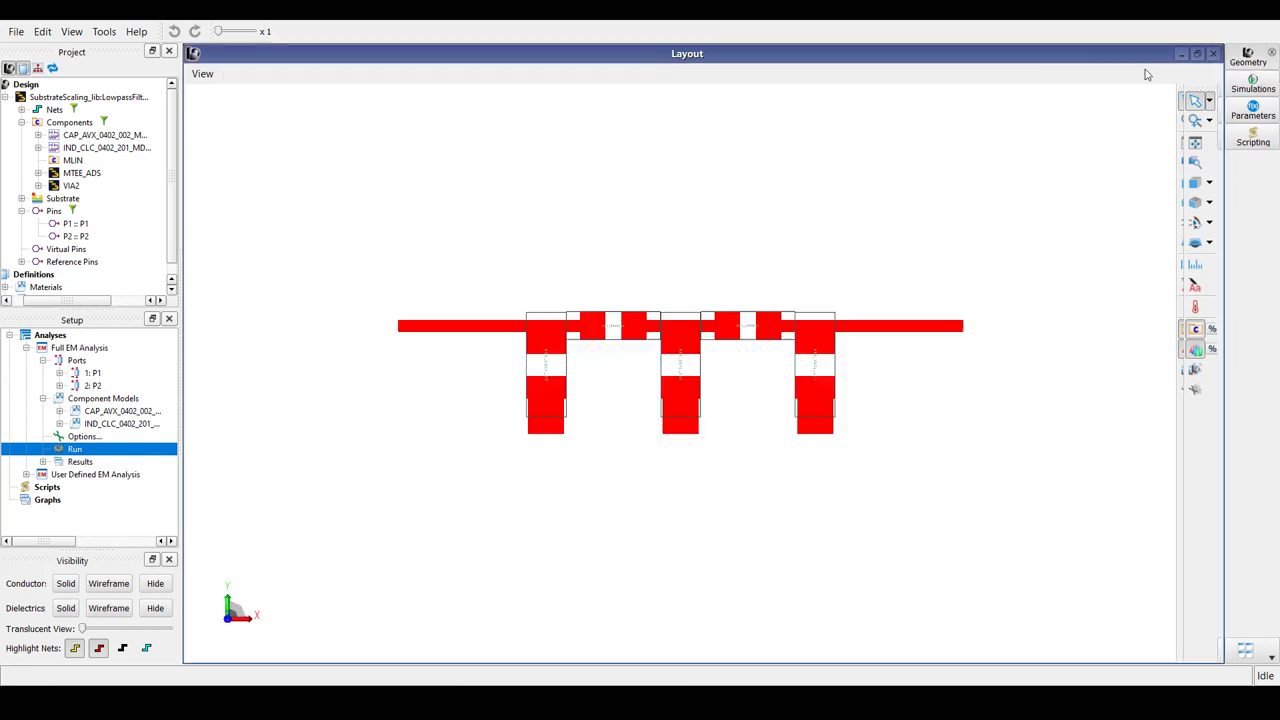
pyautogui.click(43, 463)
pyautogui.scroll(-1, 60, 466)
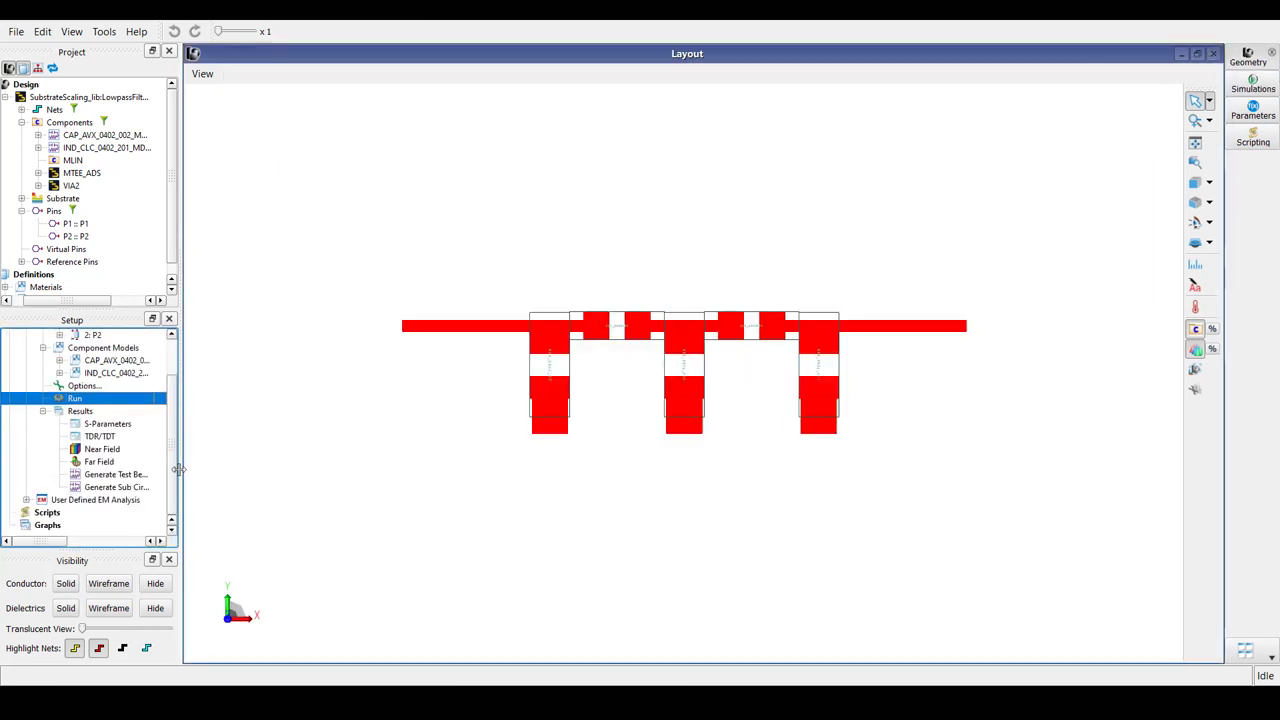
pyautogui.moveTo(178, 469); pyautogui.dragTo(238, 467)
pyautogui.doubleClick(109, 488)
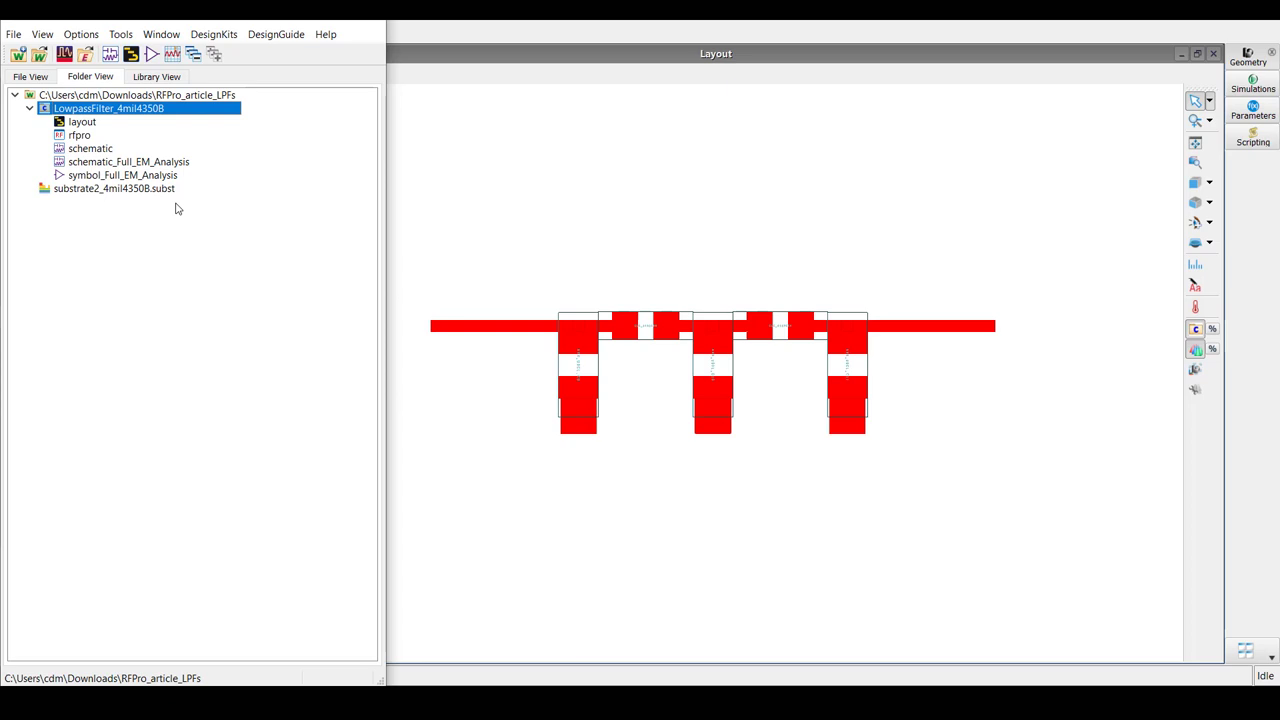
# Open the schematic_Full_EM_Analysis schematic from the ADS folder view
pyautogui.click(180, 162)
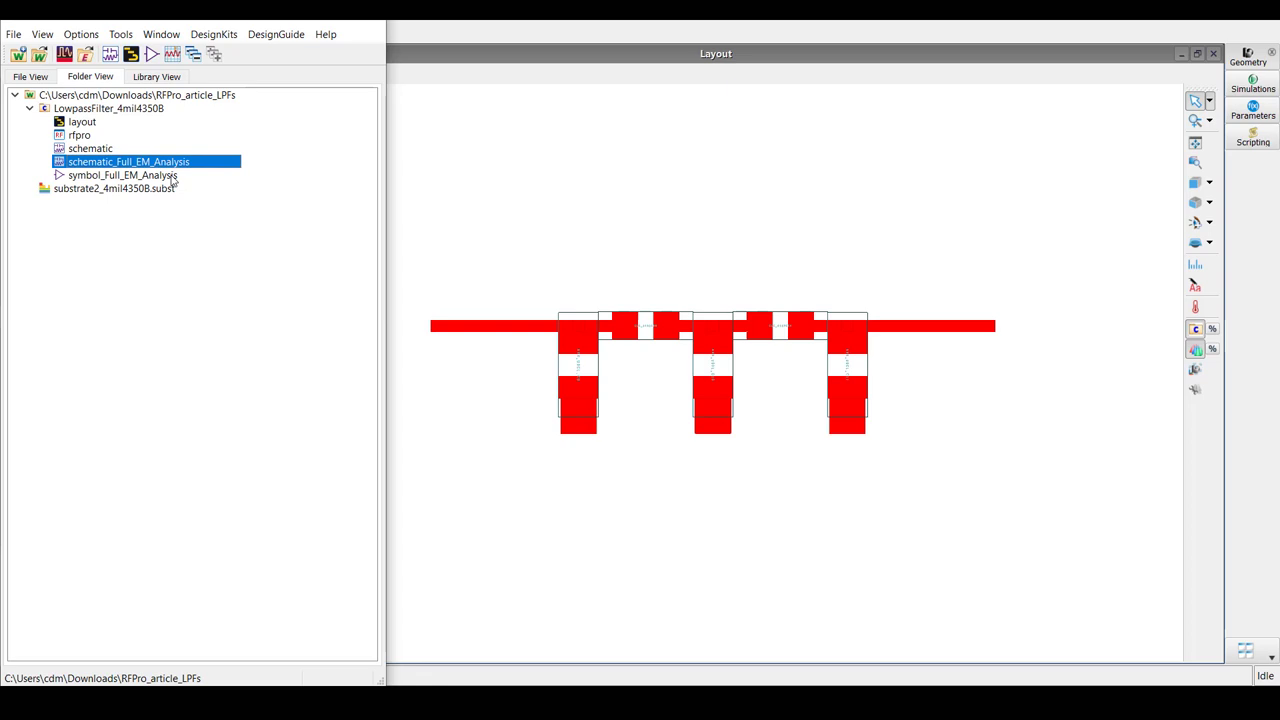
pyautogui.click(172, 176)
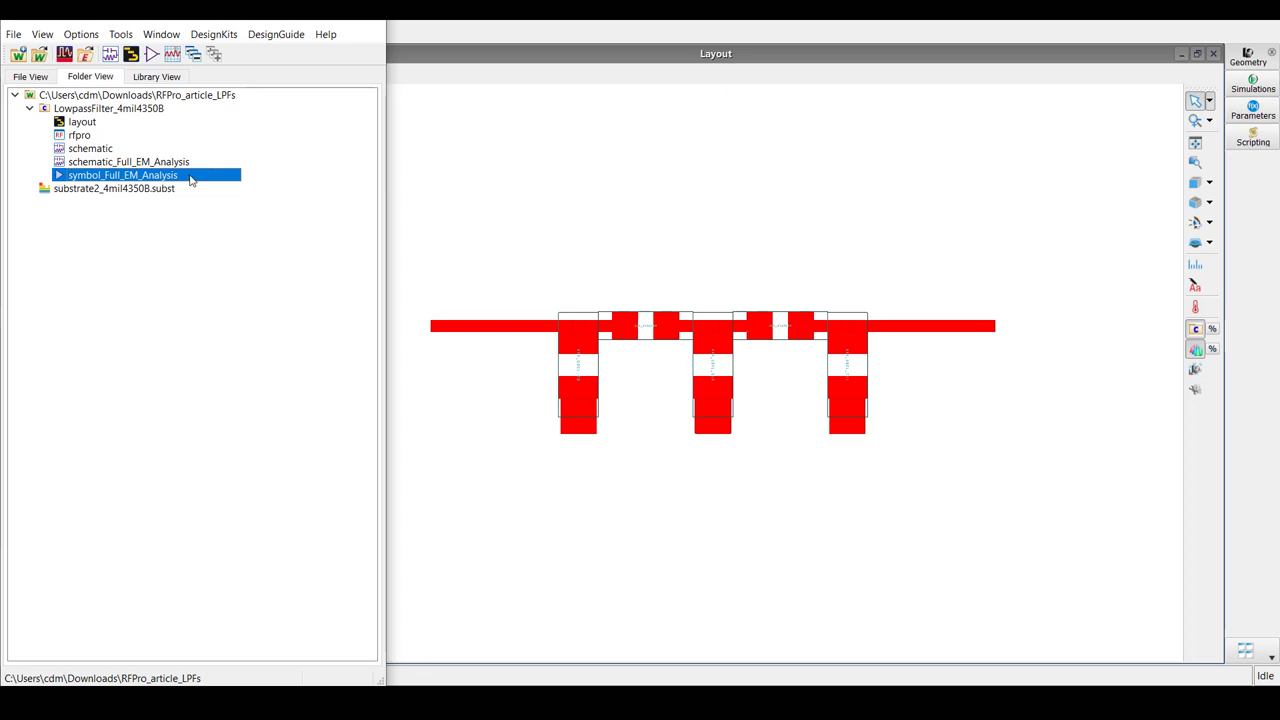
pyautogui.click(83, 162)
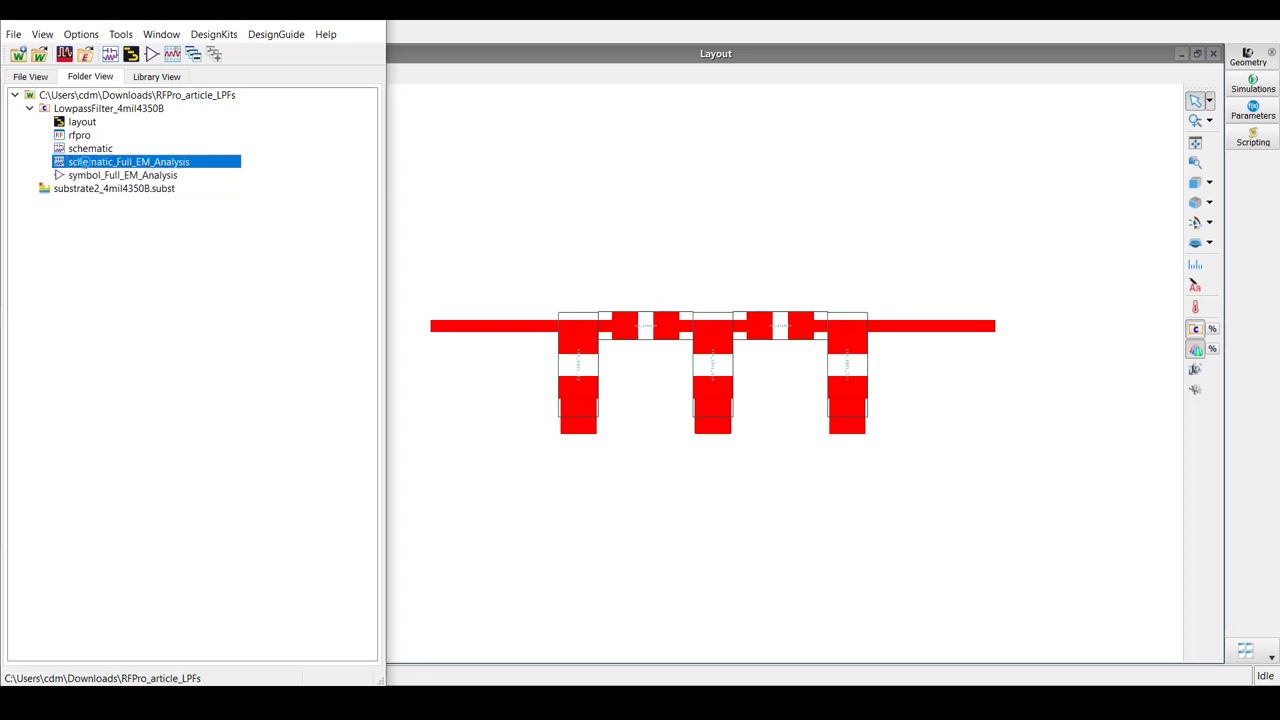
pyautogui.doubleClick(83, 162)
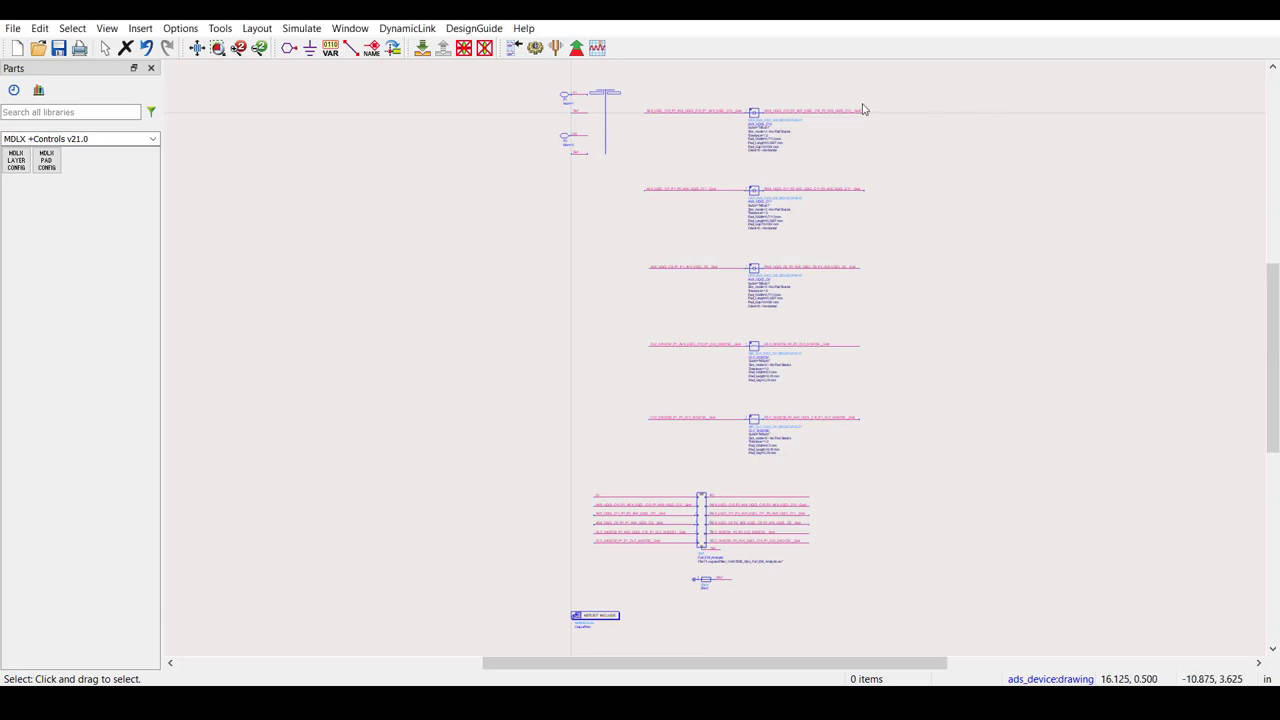
pyautogui.scroll(1, 765, 122)
pyautogui.scroll(3, 766, 349)
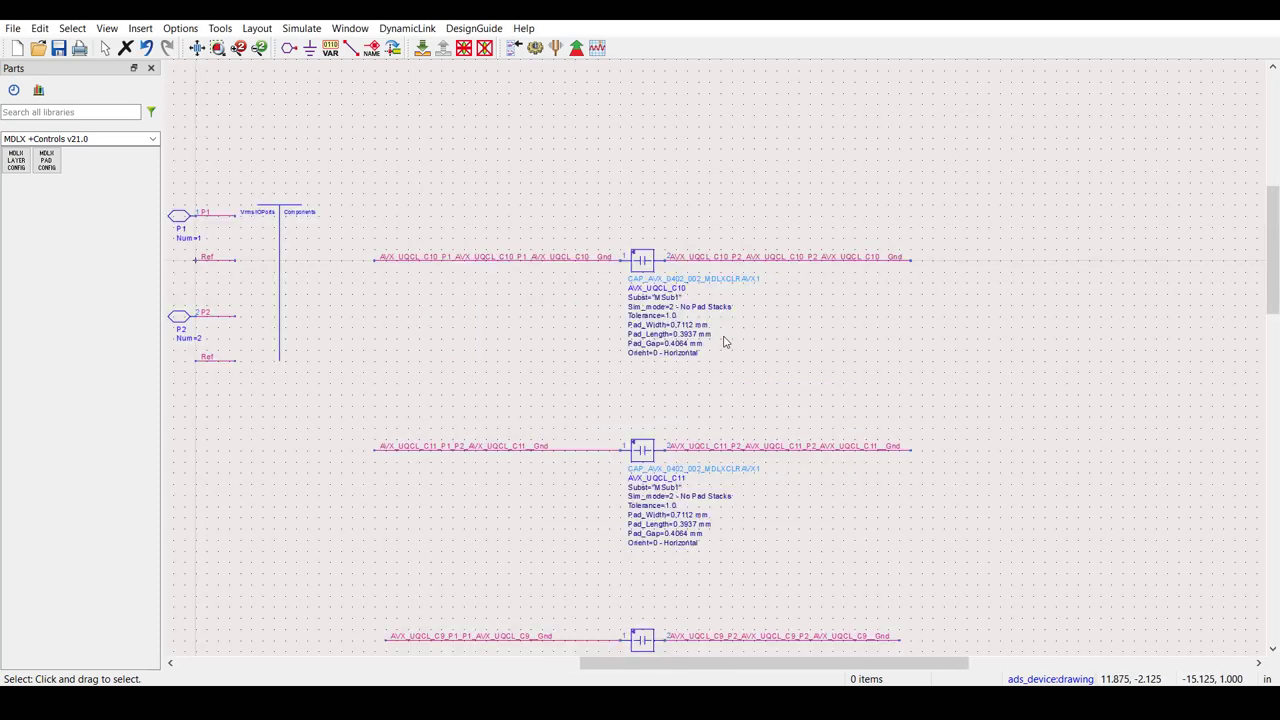
pyautogui.doubleClick(600, 262)
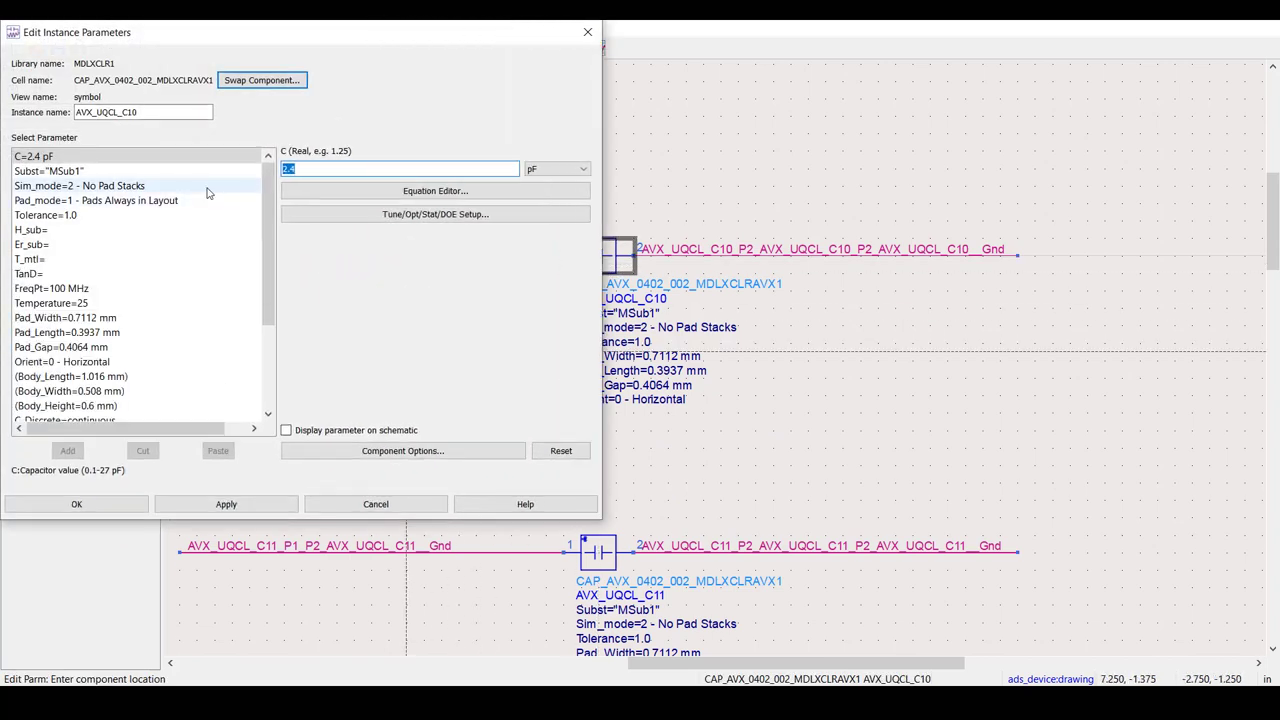
pyautogui.click(80, 185)
pyautogui.click(96, 200)
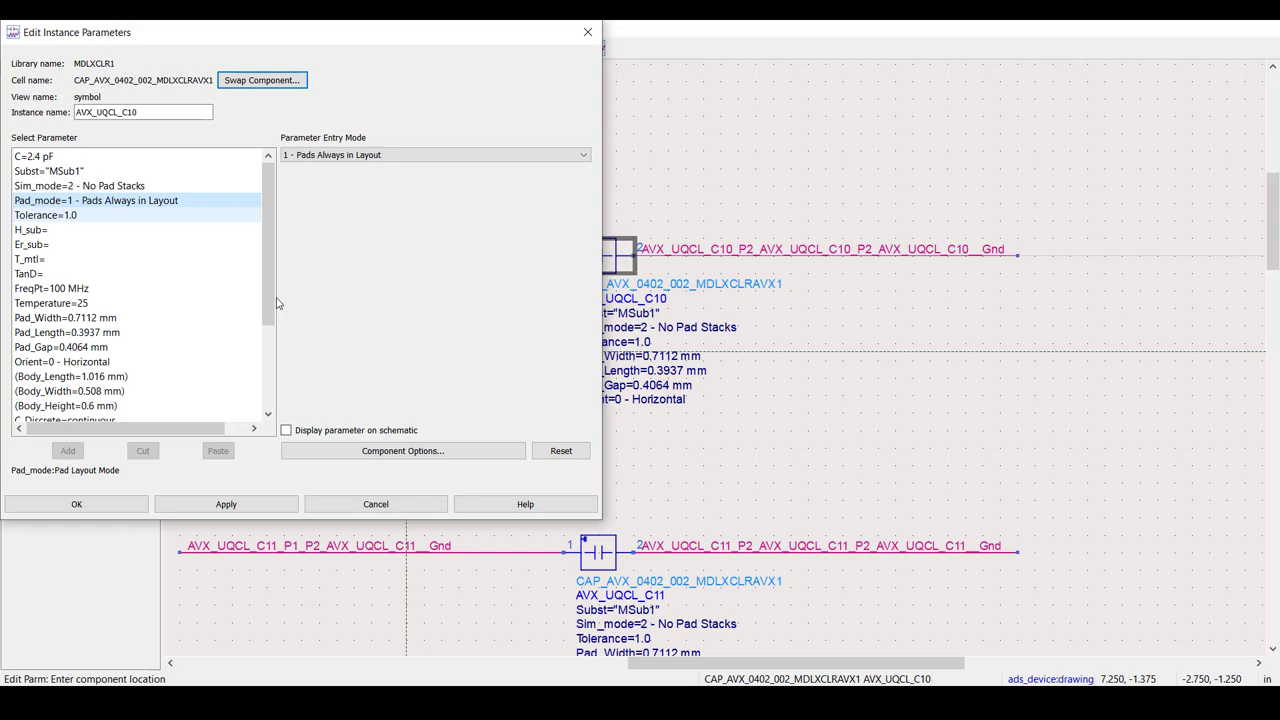
pyautogui.click(420, 508)
pyautogui.scroll(-5, 655, 403)
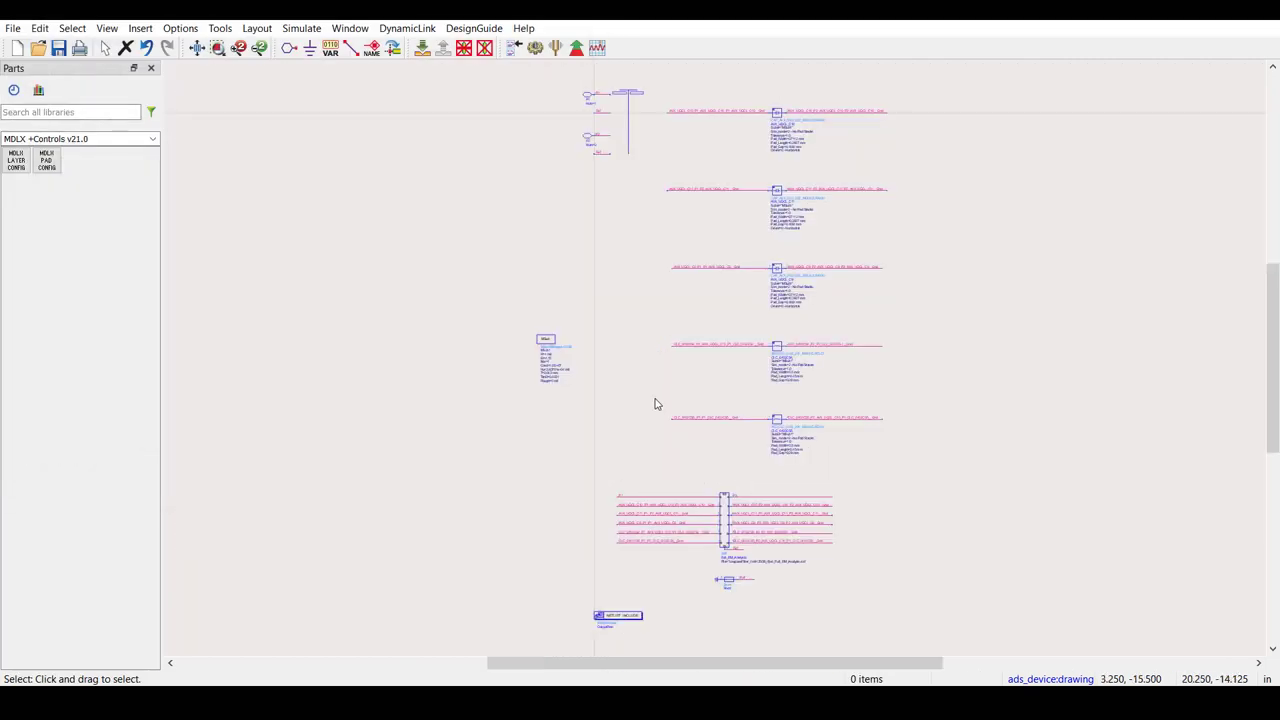
pyautogui.scroll(3, 790, 525)
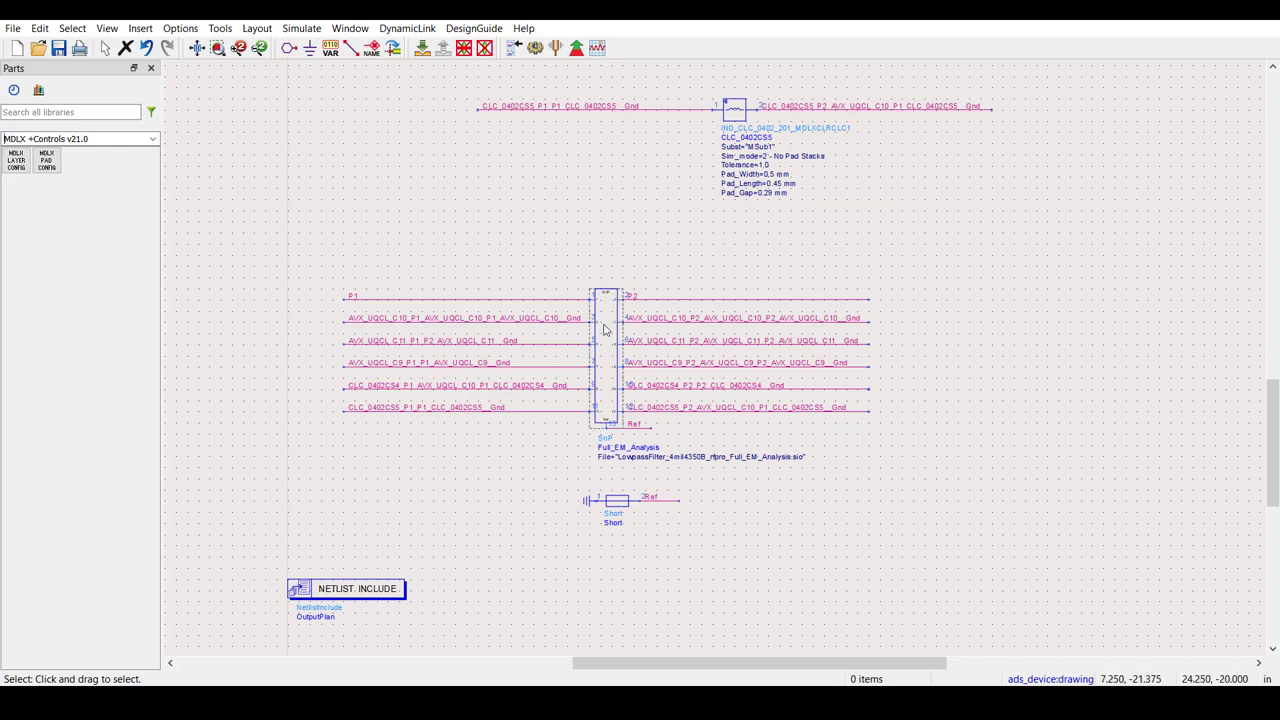
pyautogui.doubleClick(603, 330)
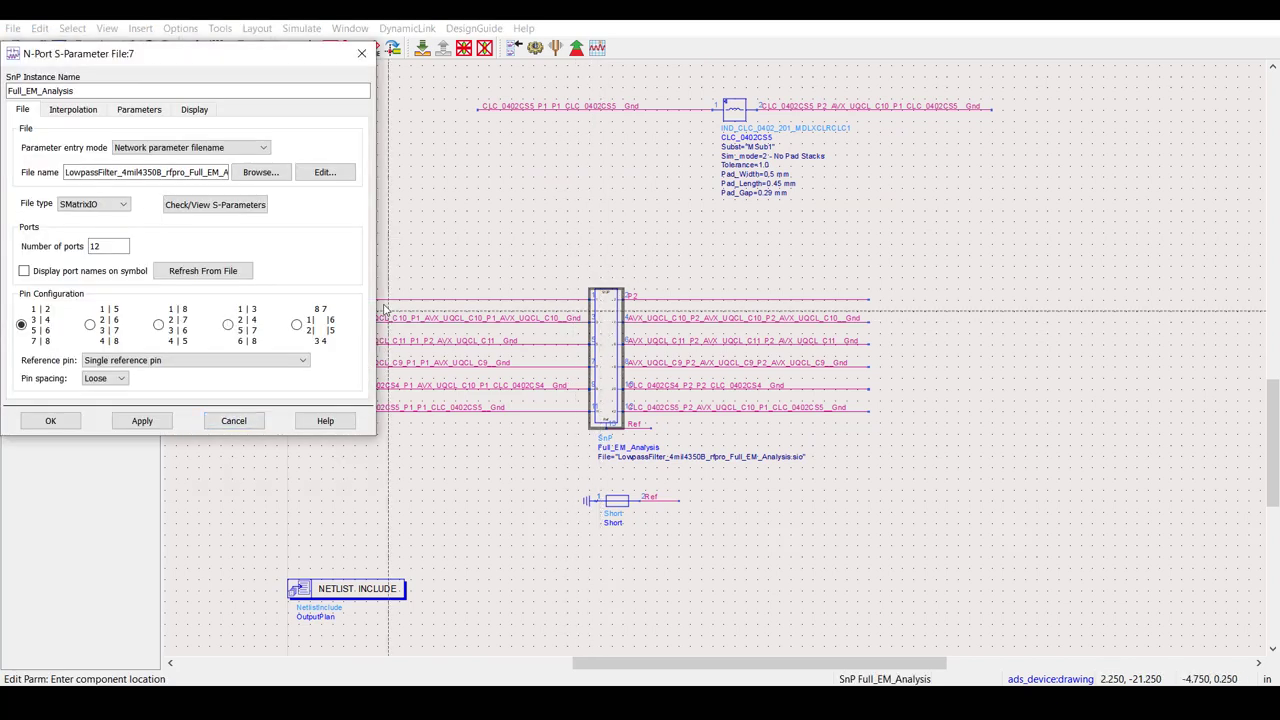
pyautogui.click(247, 421)
pyautogui.press('f')
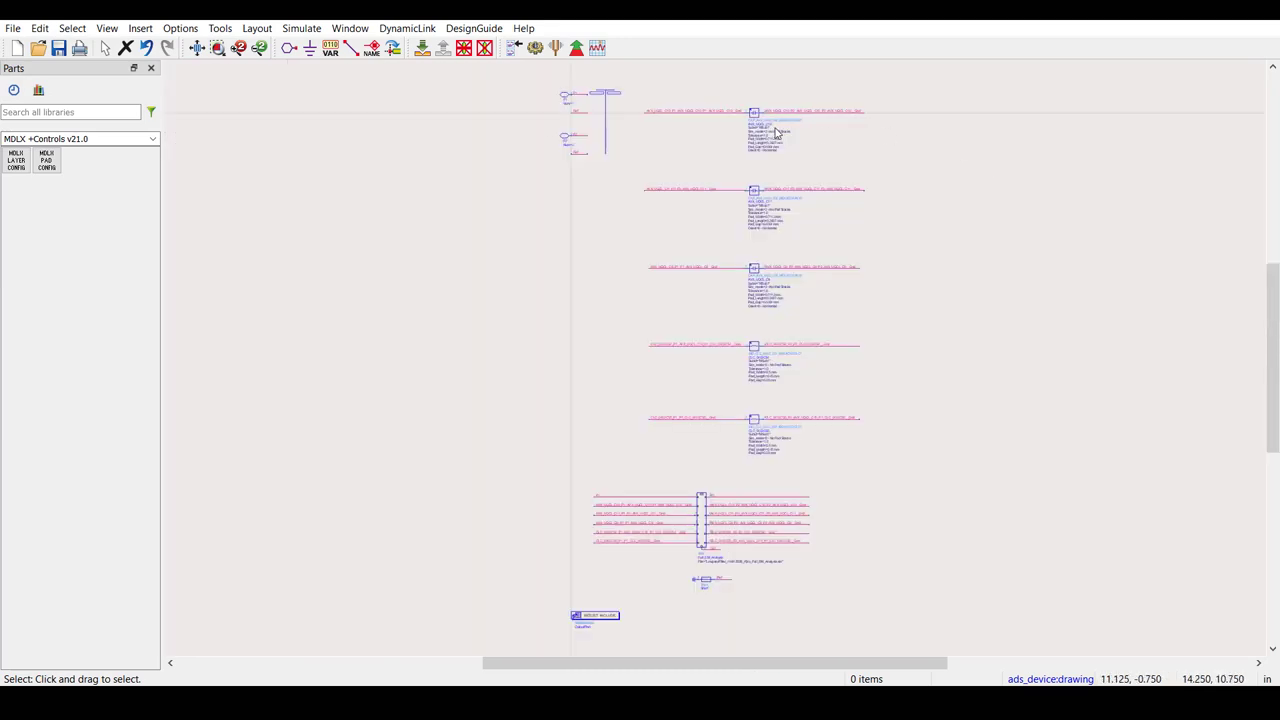
# Inspect the inductor wire and the CLC_0402CS5_P1_P1_CLC_0402CS5_Gnd wire label on the generated schematic
pyautogui.scroll(4, 743, 246)
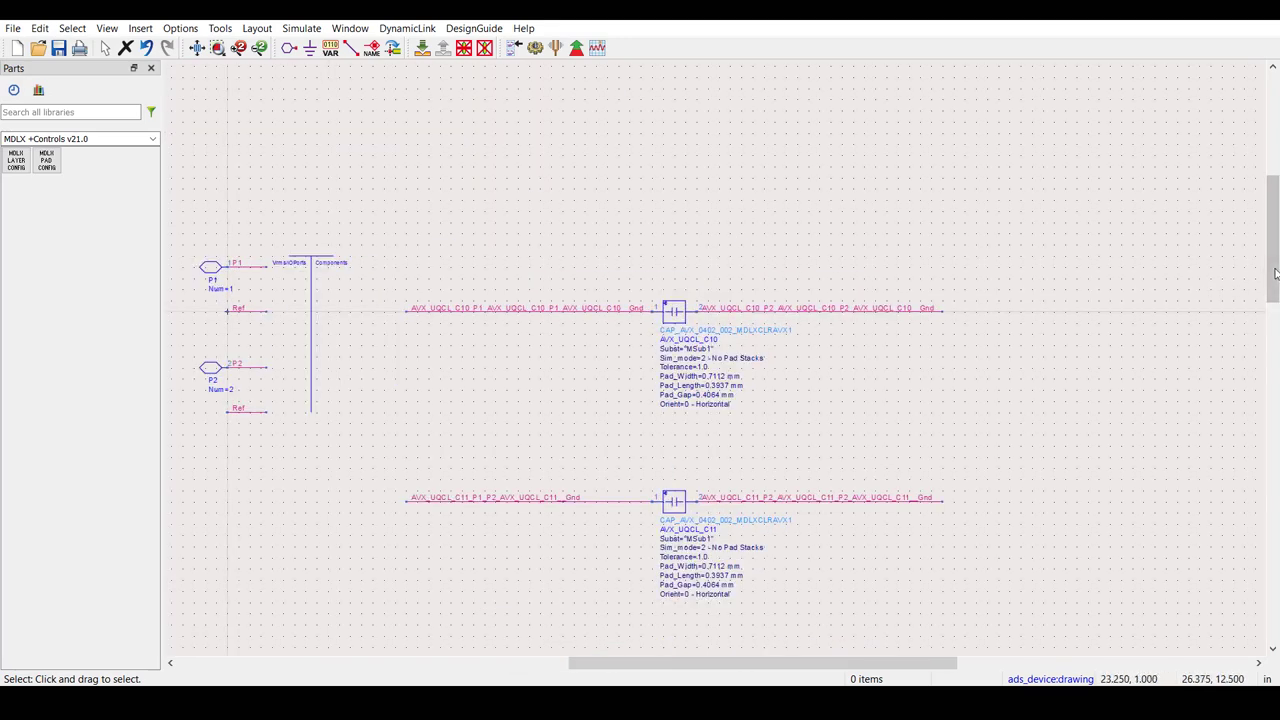
pyautogui.moveTo(1275, 273); pyautogui.dragTo(1274, 458)
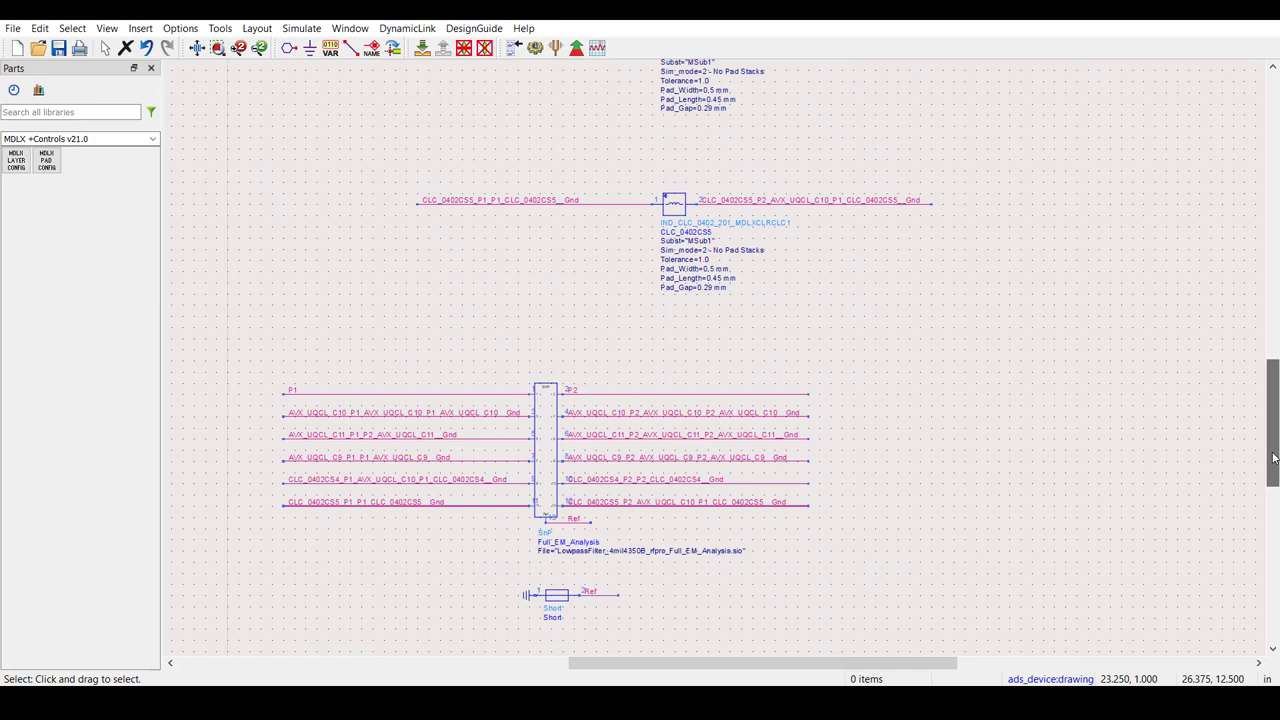
pyautogui.click(600, 209)
pyautogui.click(549, 266)
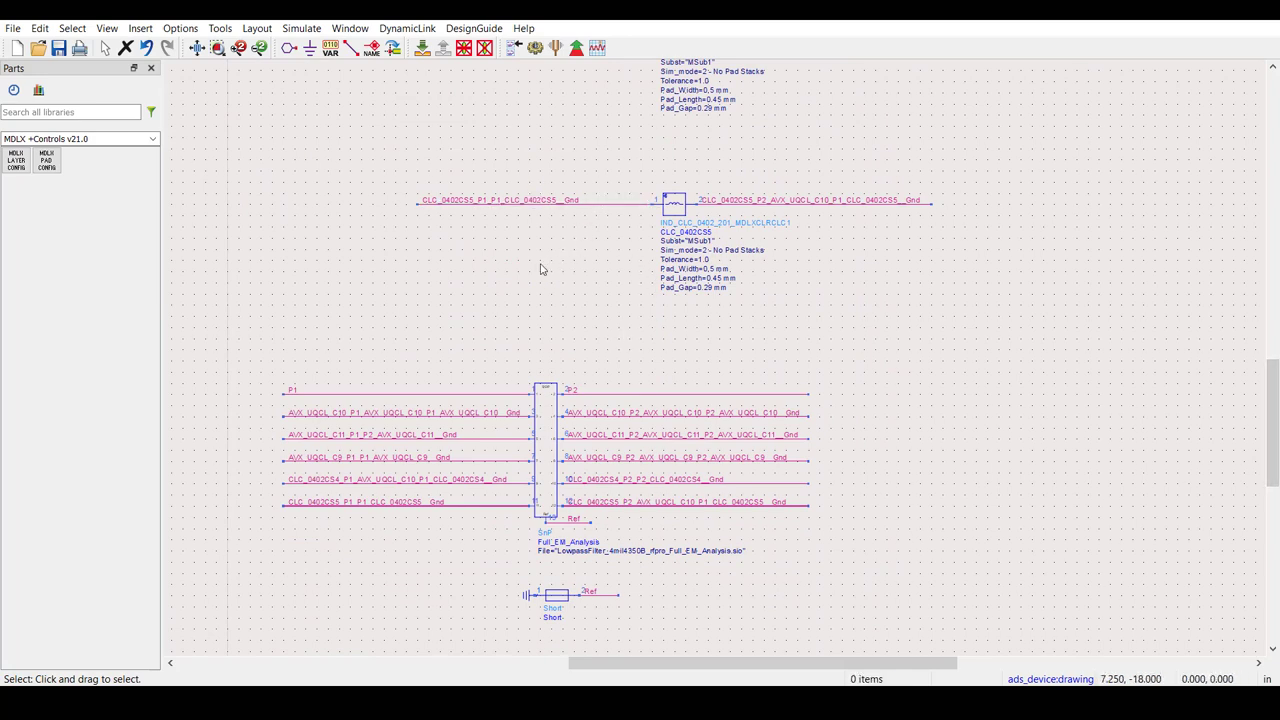
pyautogui.click(350, 506)
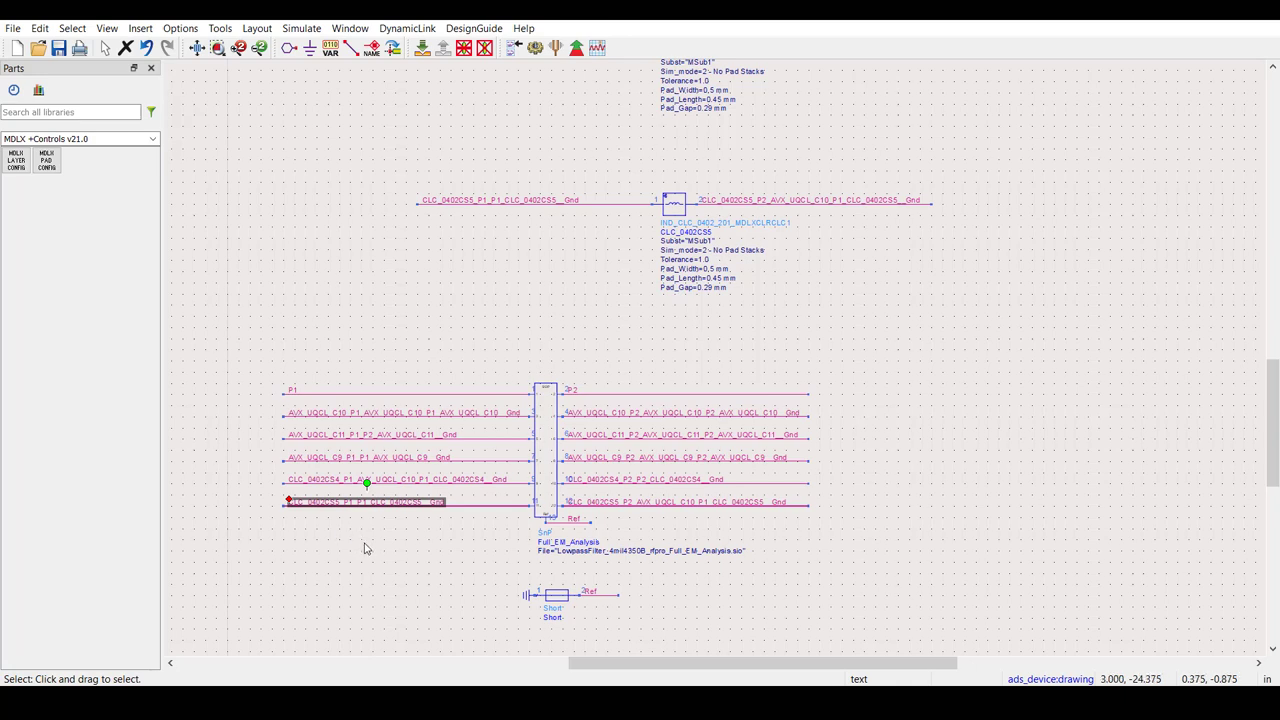
pyautogui.click(365, 548)
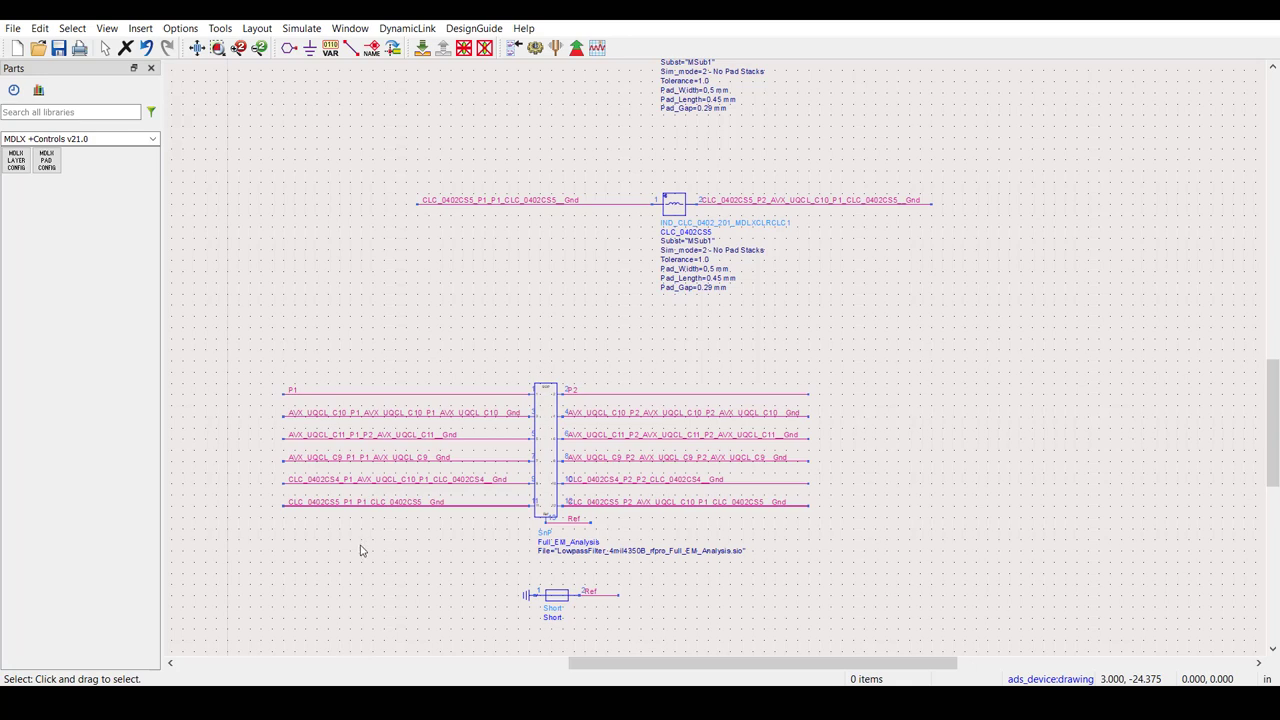
# Place a Mdlx4MilRogers4350B substrate from the MDLX Rogers Substrates v21.0 library, then return to the project window
pyautogui.press('f')
pyautogui.click(153, 139)
pyautogui.moveTo(219, 170); pyautogui.dragTo(271, 330)
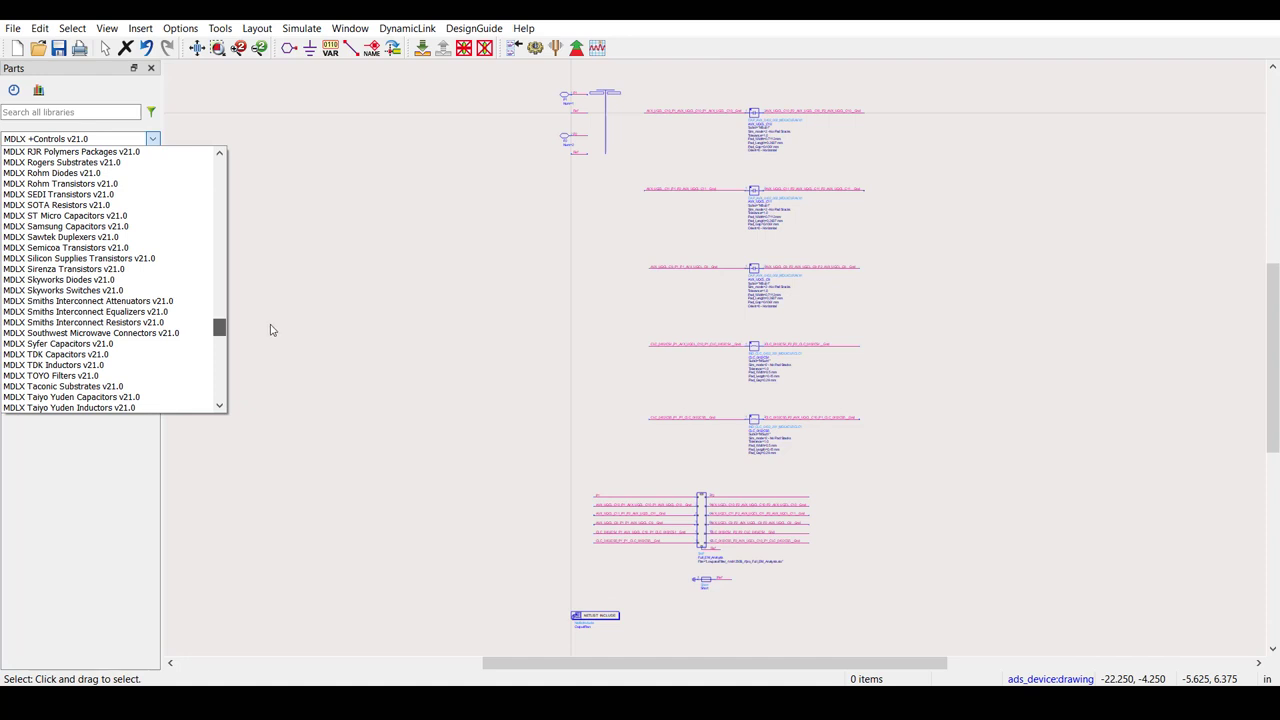
pyautogui.click(119, 172)
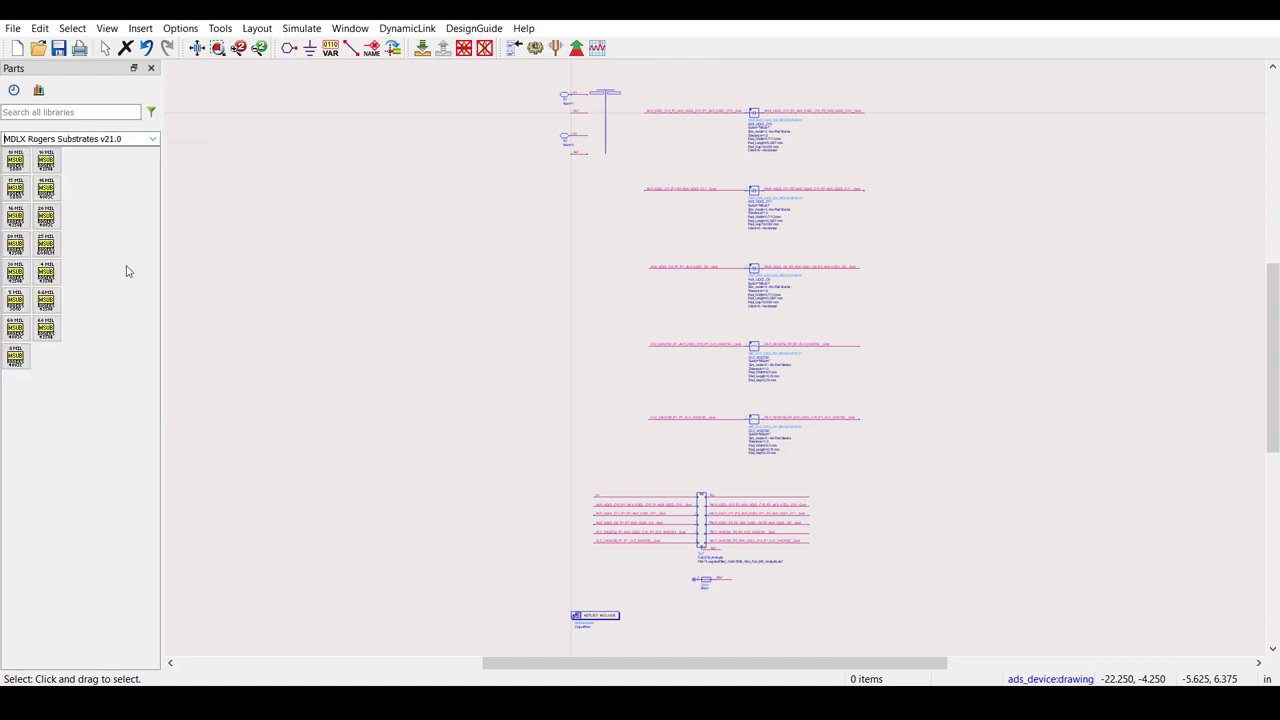
pyautogui.click(46, 272)
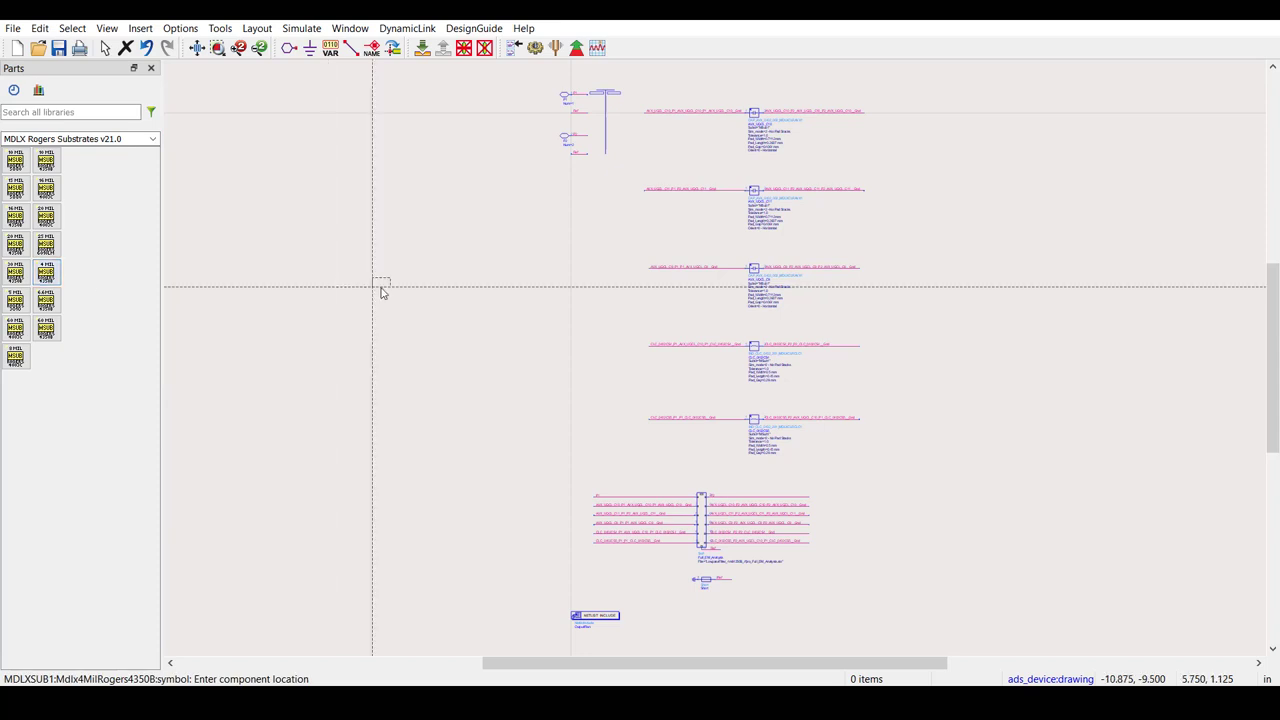
pyautogui.click(522, 355)
pyautogui.press('Escape')
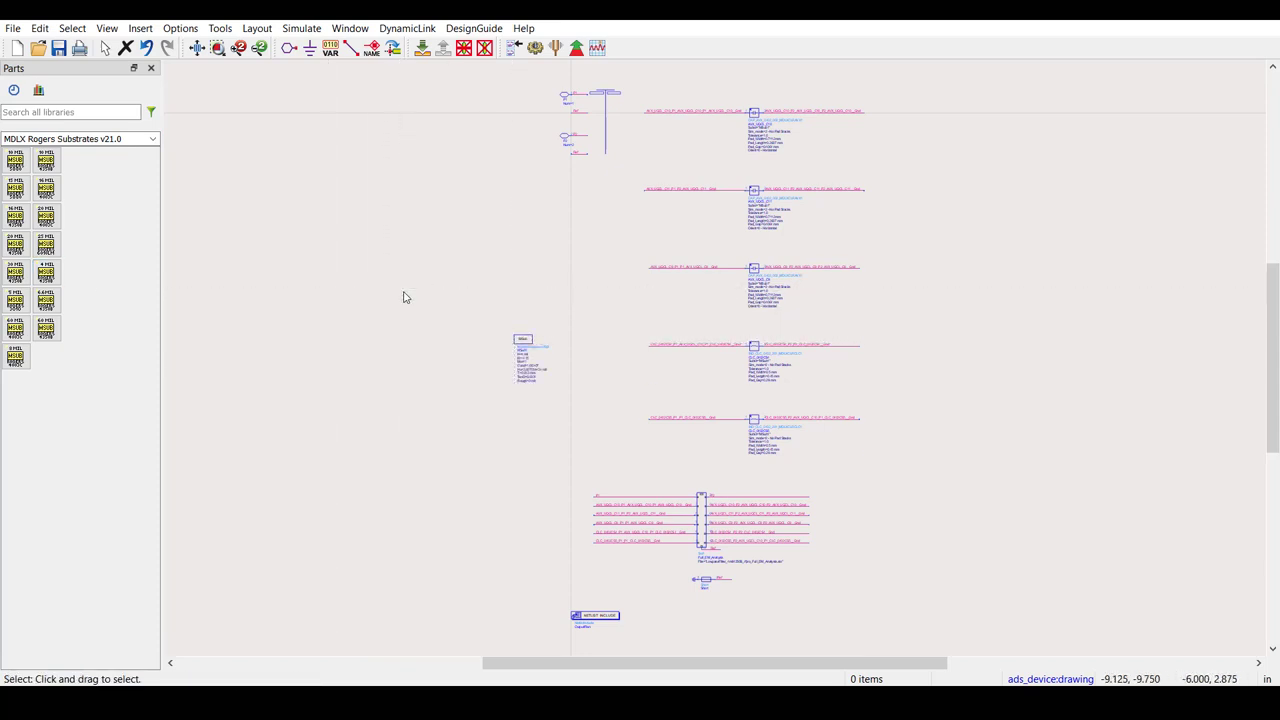
pyautogui.hotkey('alt', 'Tab')
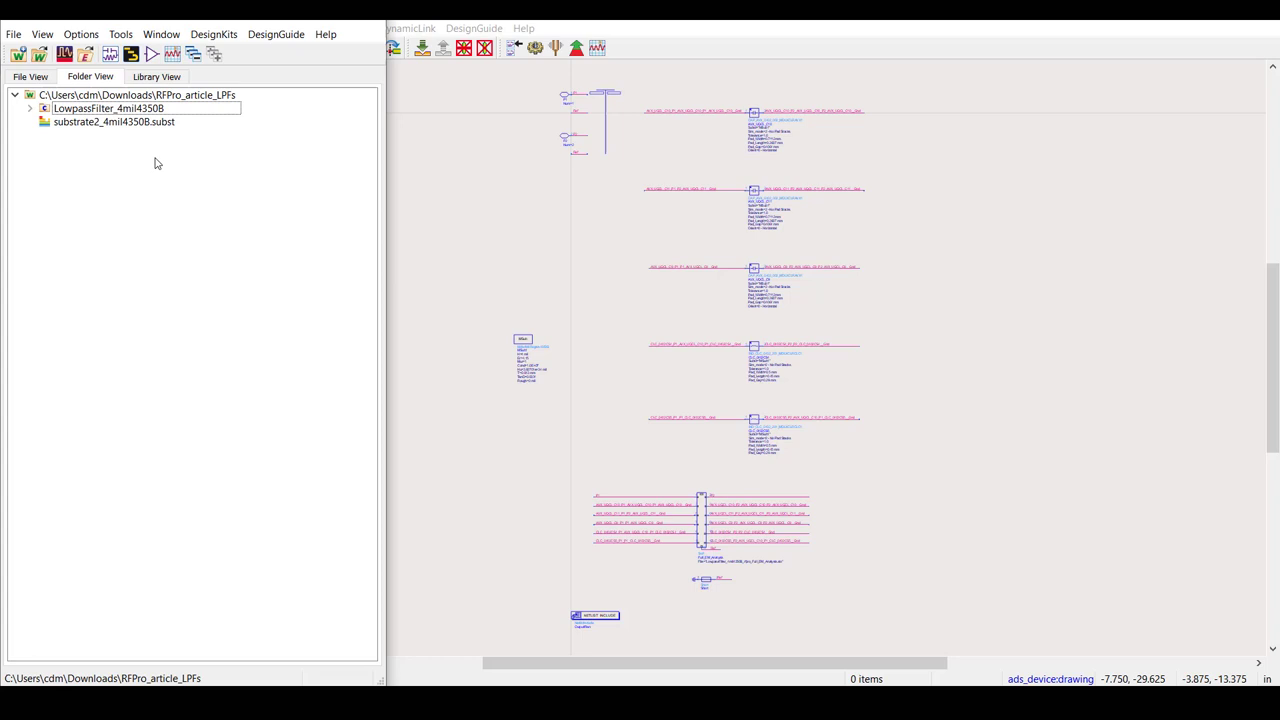
# Create a new schematic holding the LowpassFilter symbol_Full_EM_Analysis component
pyautogui.click(110, 54)
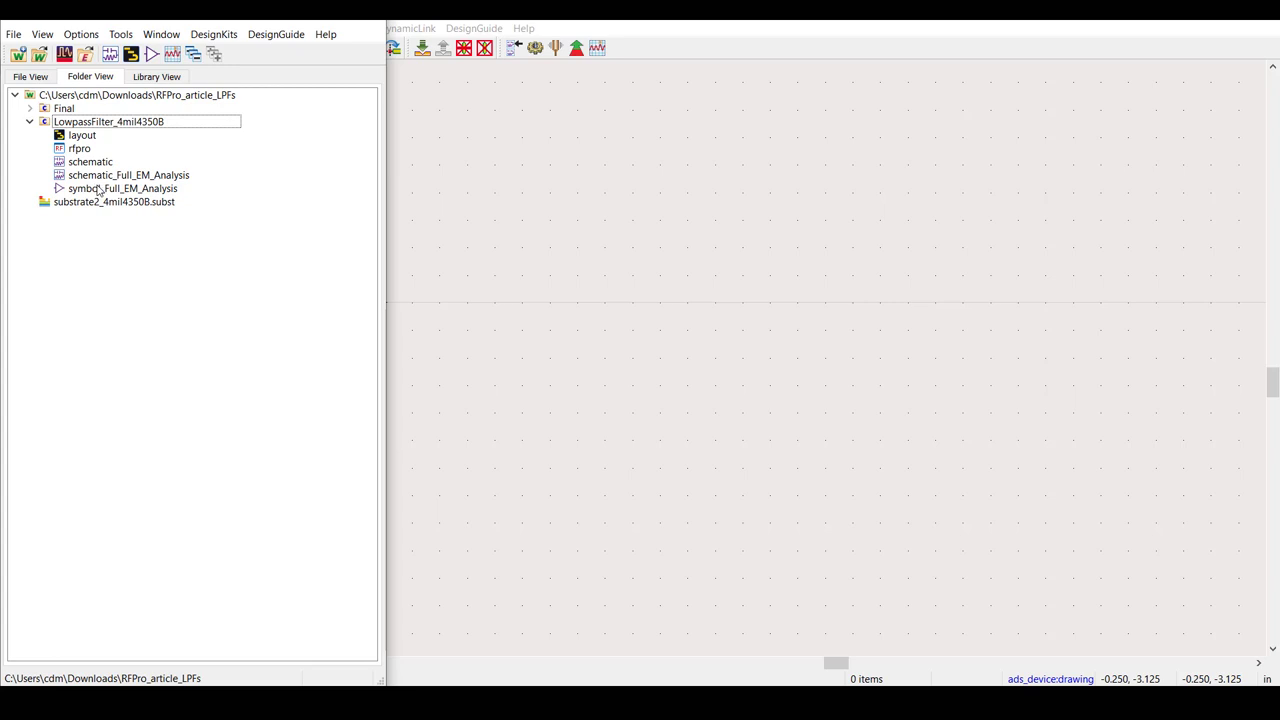
pyautogui.click(98, 189)
pyautogui.moveTo(98, 189); pyautogui.dragTo(717, 346)
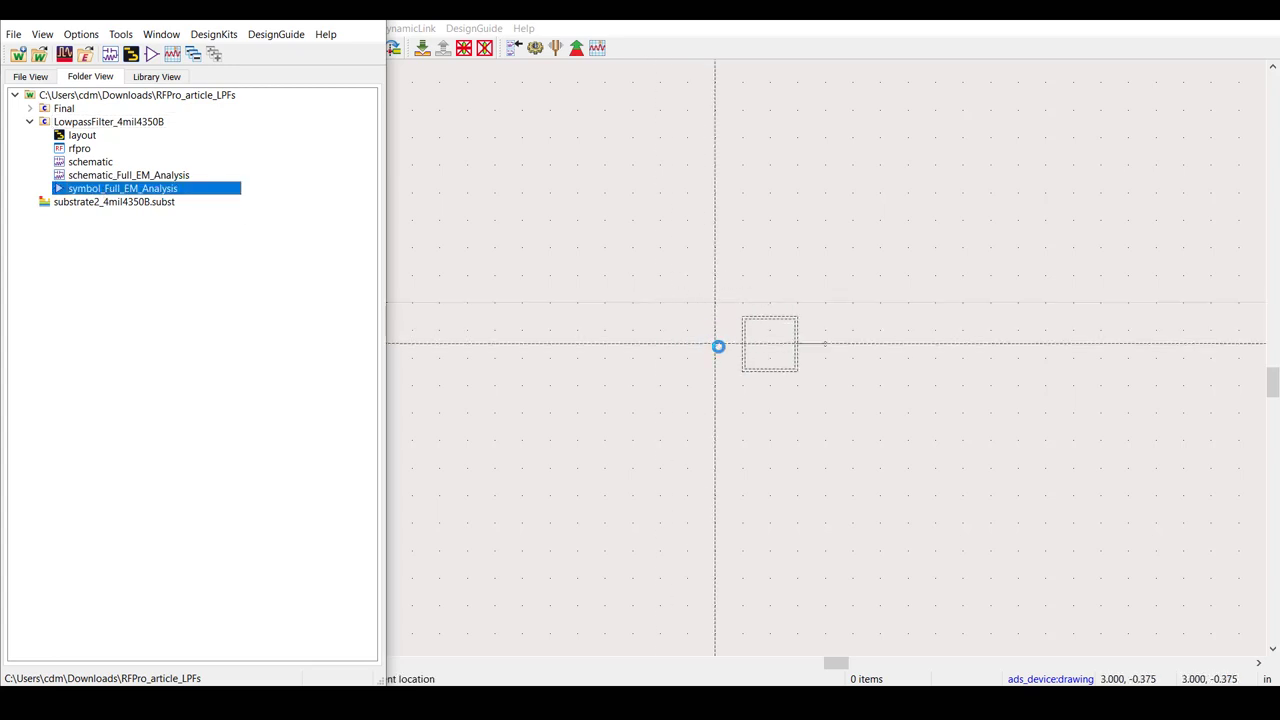
pyautogui.click(715, 358)
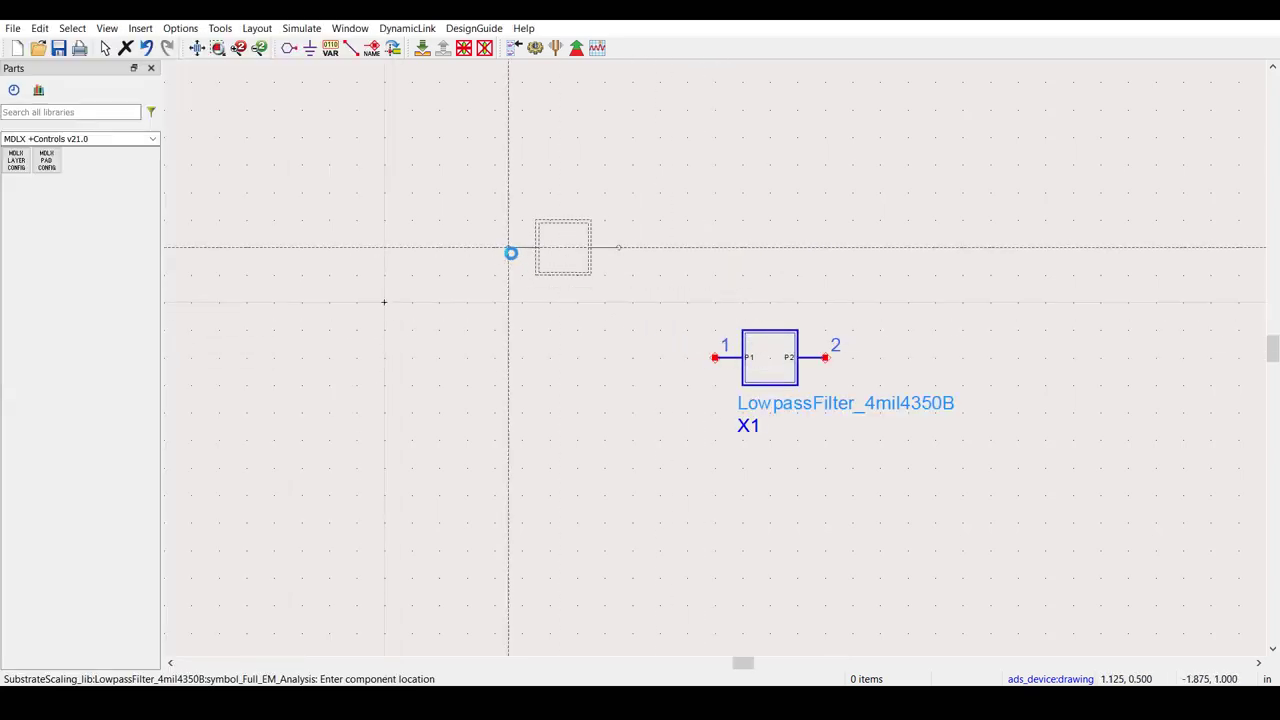
pyautogui.press('Escape')
# Add two TermG terminations and an S-PARAMETERS block from the Simulation-S_Param parts
pyautogui.click(155, 140)
pyautogui.scroll(-5, 143, 283)
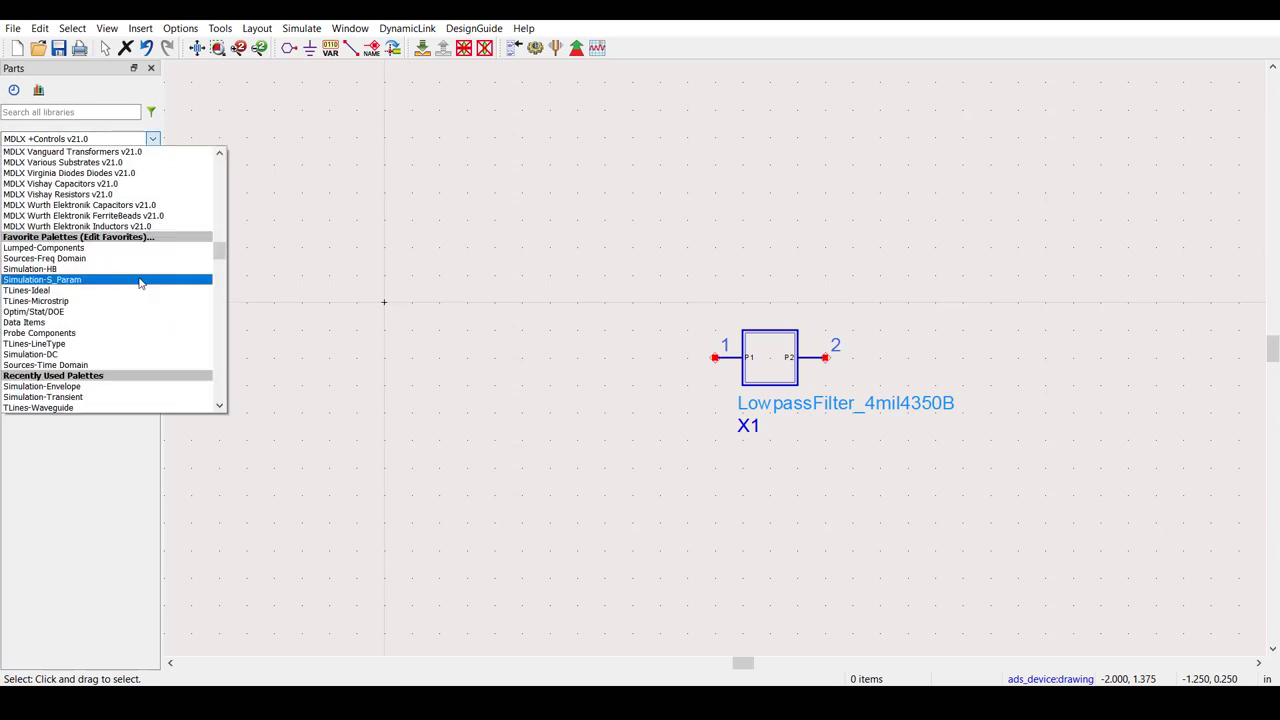
pyautogui.click(143, 280)
pyautogui.click(46, 215)
pyautogui.click(590, 385)
pyautogui.click(893, 432)
pyautogui.click(16, 160)
pyautogui.click(509, 274)
pyautogui.press('Escape')
# Wire TermG1 to the filter's pin 1 and TermG2 to pin 2
pyautogui.moveTo(591, 412); pyautogui.dragTo(715, 372)
pyautogui.moveTo(715, 372); pyautogui.dragTo(605, 445)
pyautogui.moveTo(893, 440); pyautogui.dragTo(835, 372)
pyautogui.moveTo(835, 372); pyautogui.dragTo(1003, 495)
# Set the S-parameter sweep to start at 0.05 GHz and stop at 8 GHz
pyautogui.doubleClick(650, 175)
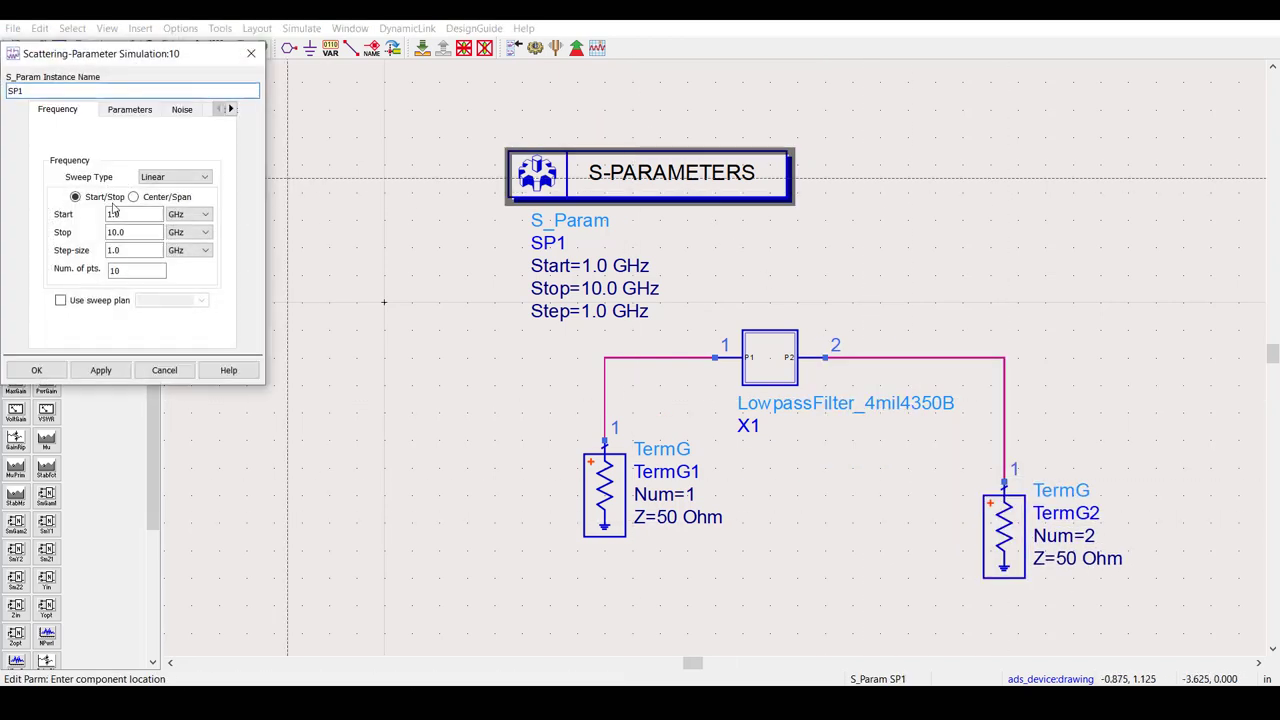
pyautogui.write('0.05')
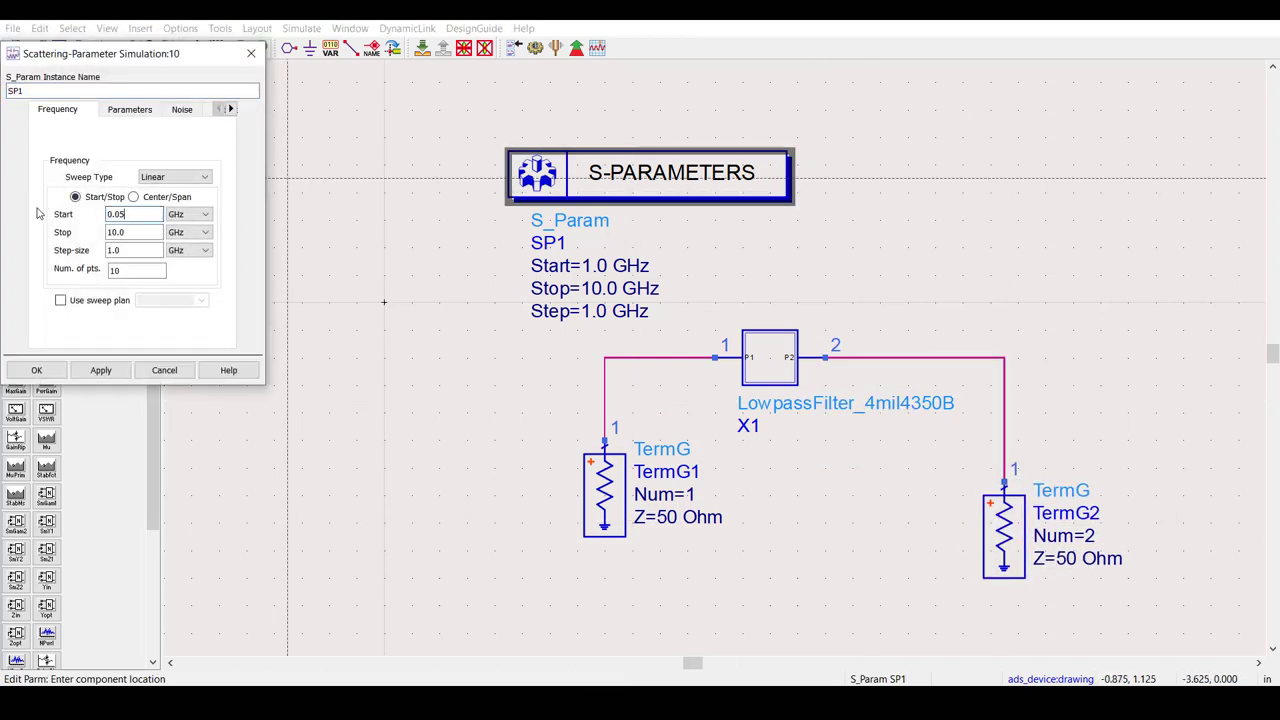
pyautogui.press('Tab')
pyautogui.write('8')
pyautogui.press('Tab')
pyautogui.press('Tab')
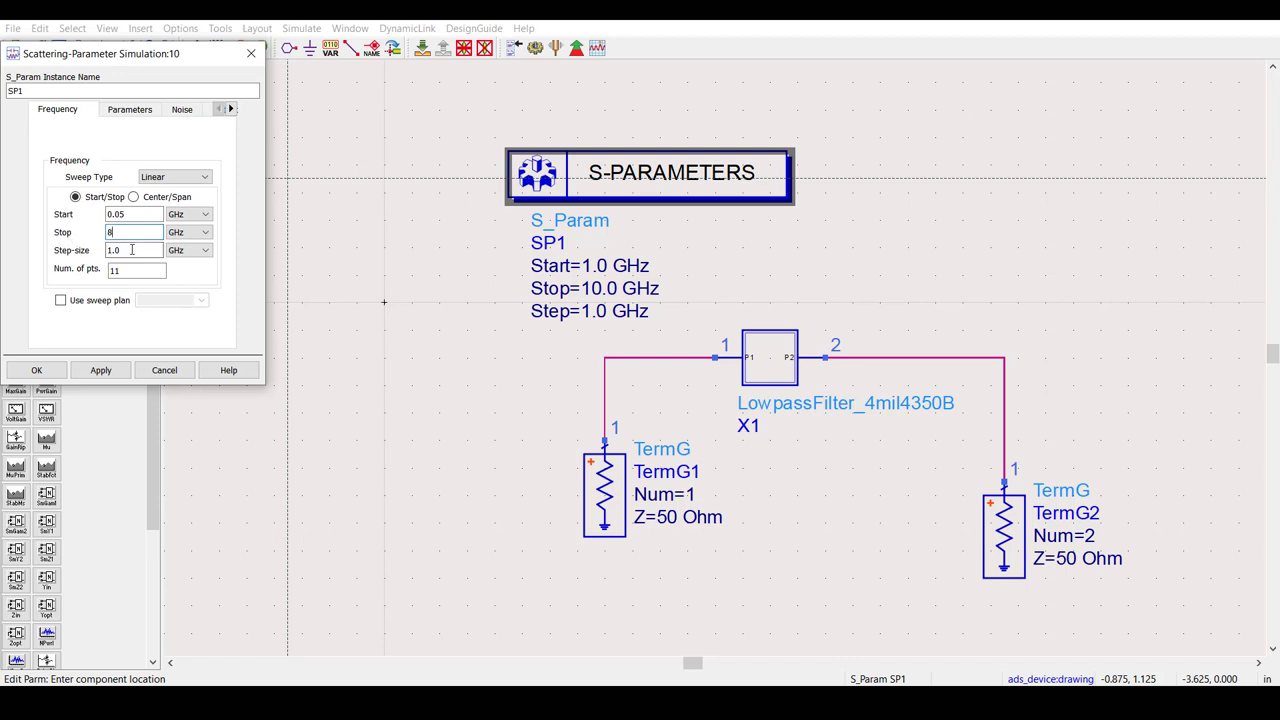
pyautogui.write('930')
pyautogui.click(36, 370)
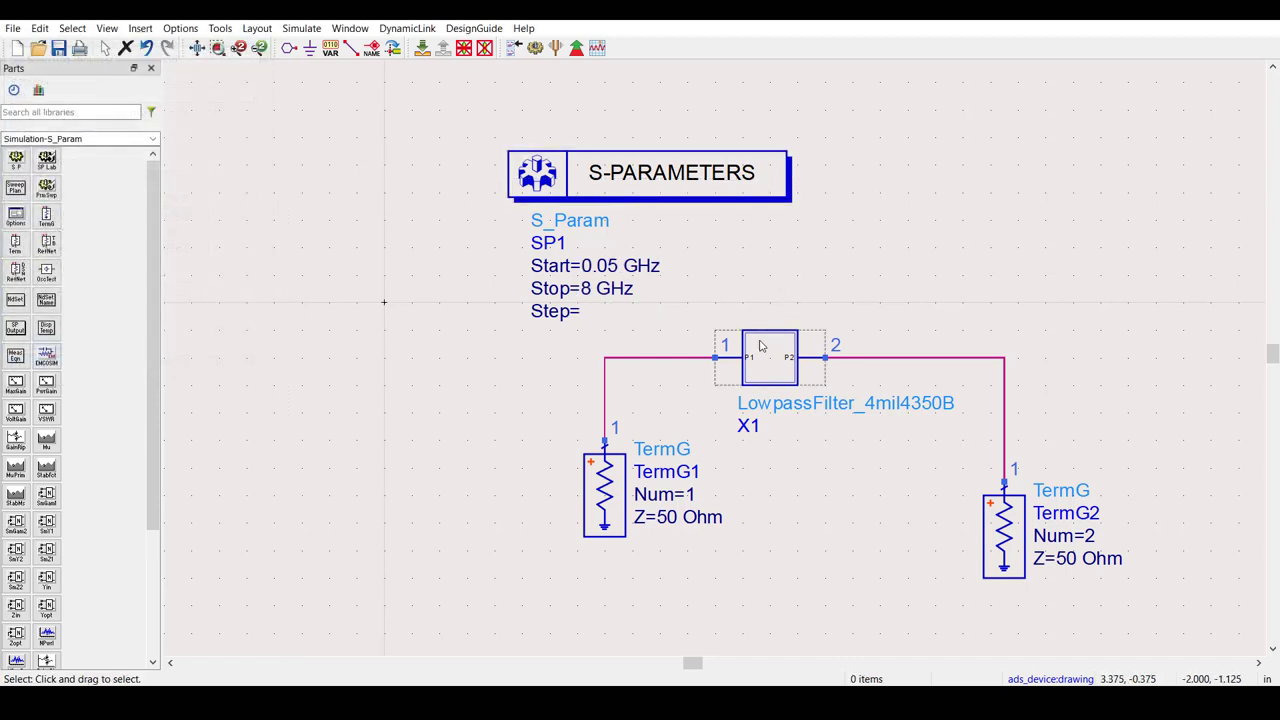
pyautogui.click(757, 348)
# Choose the plain schematic view as the simulation view for LowpassFilter X1
pyautogui.click(514, 50)
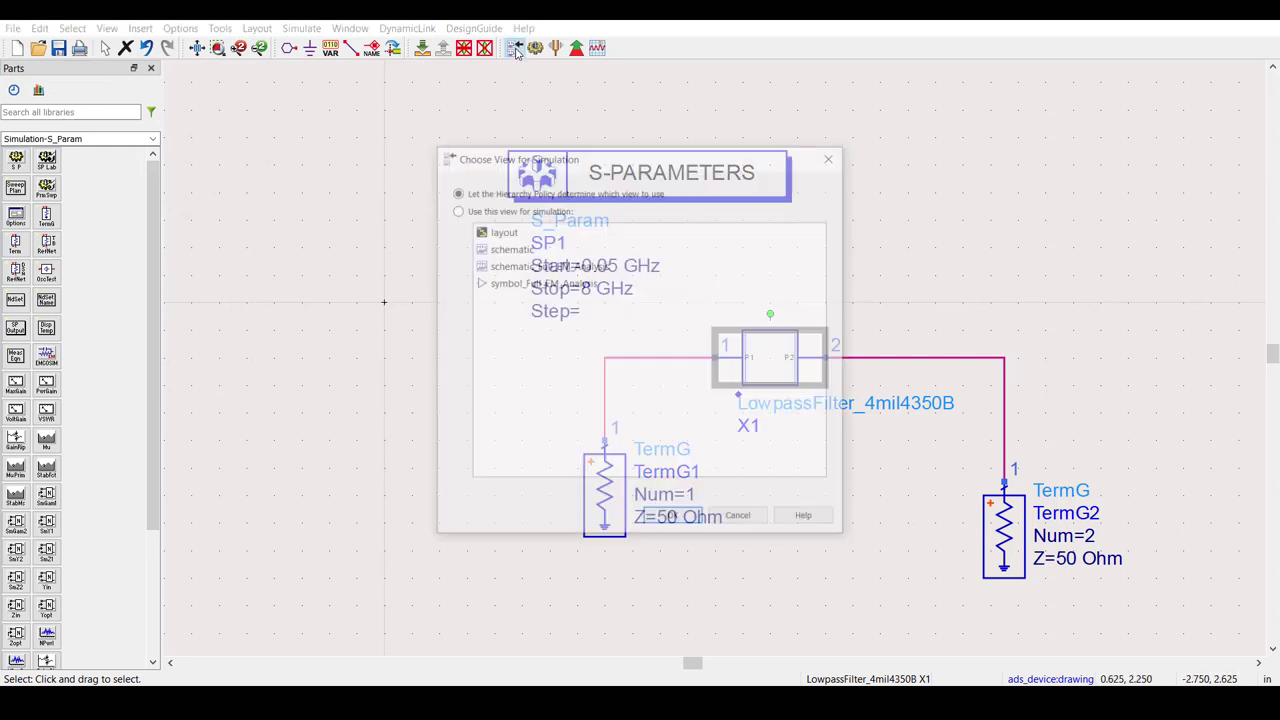
pyautogui.click(455, 209)
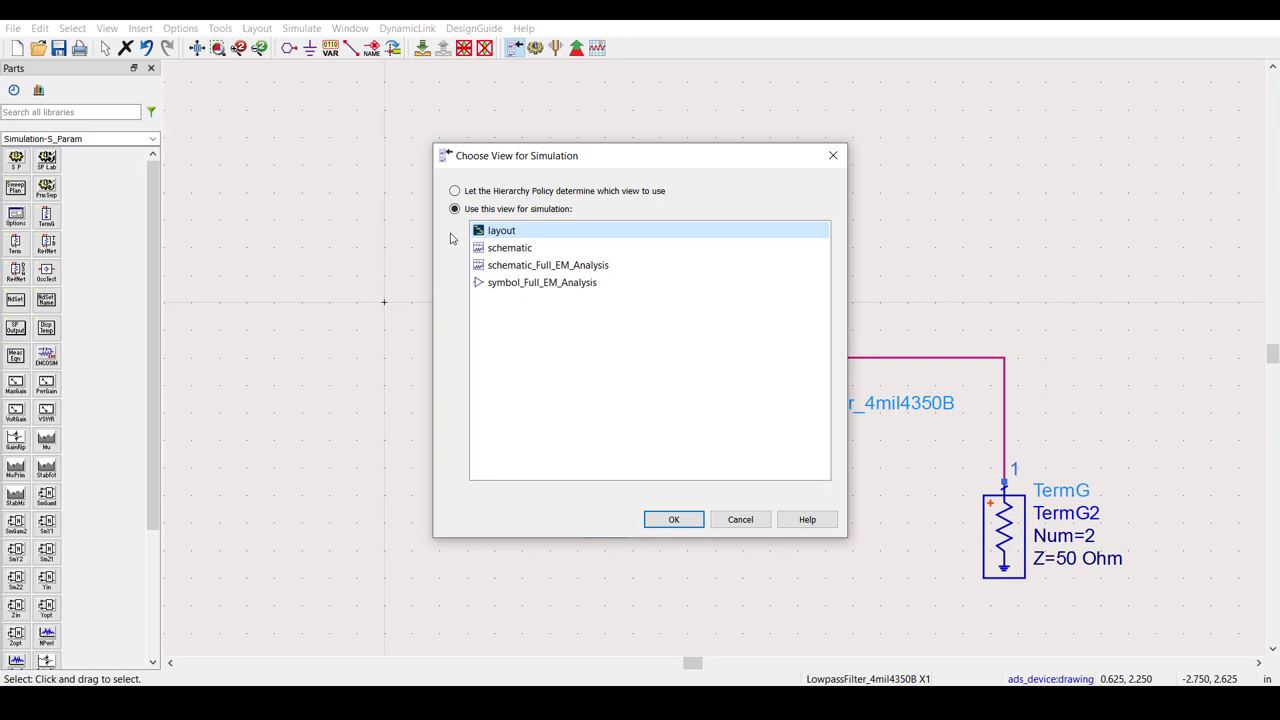
pyautogui.click(508, 249)
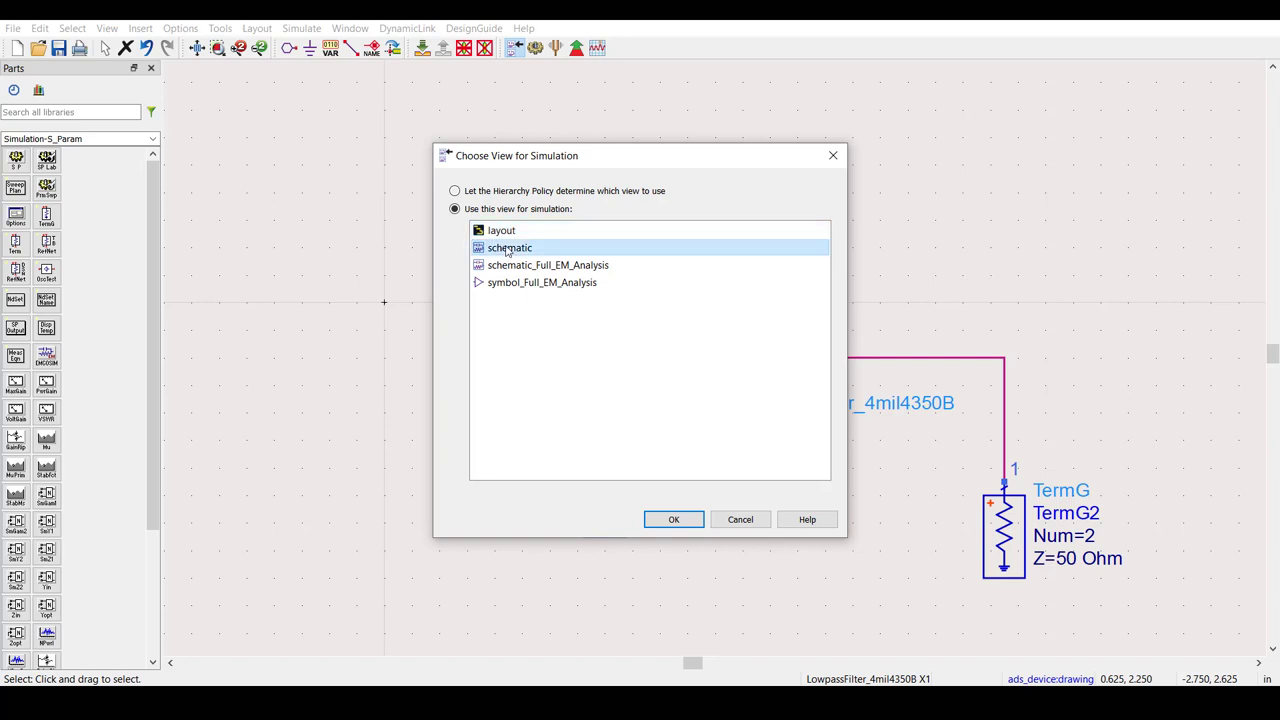
pyautogui.click(674, 266)
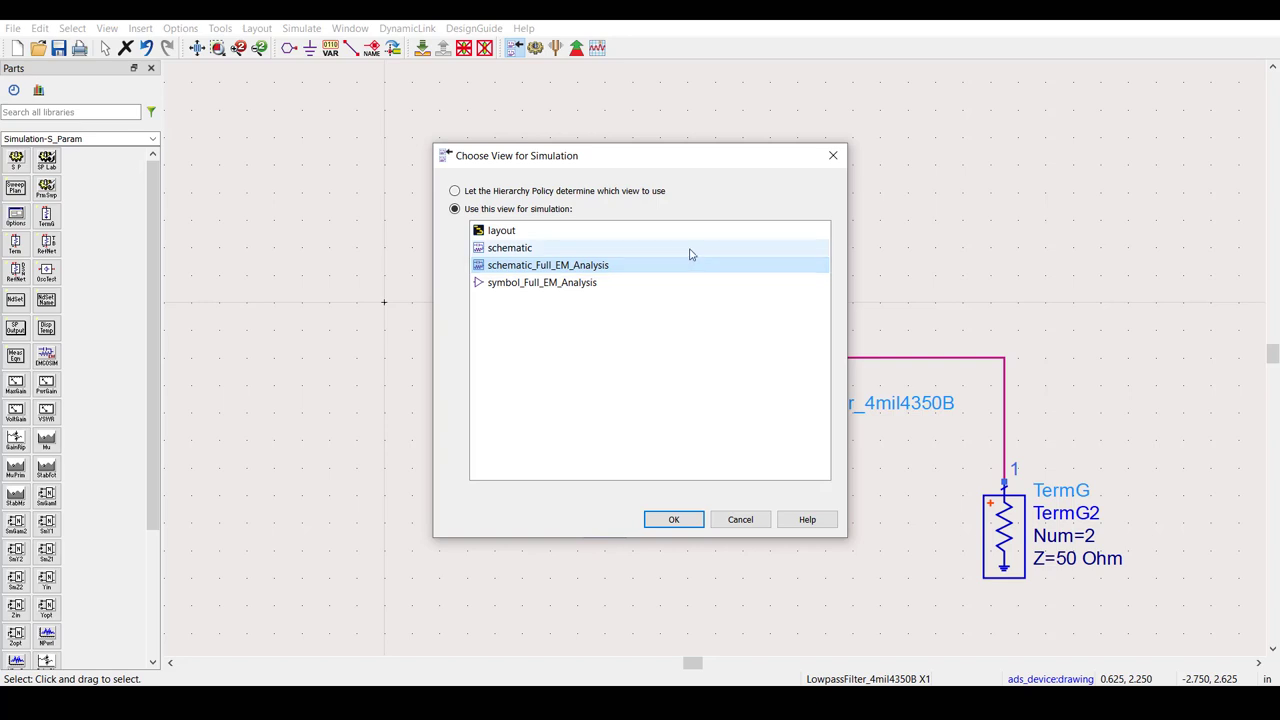
pyautogui.click(690, 254)
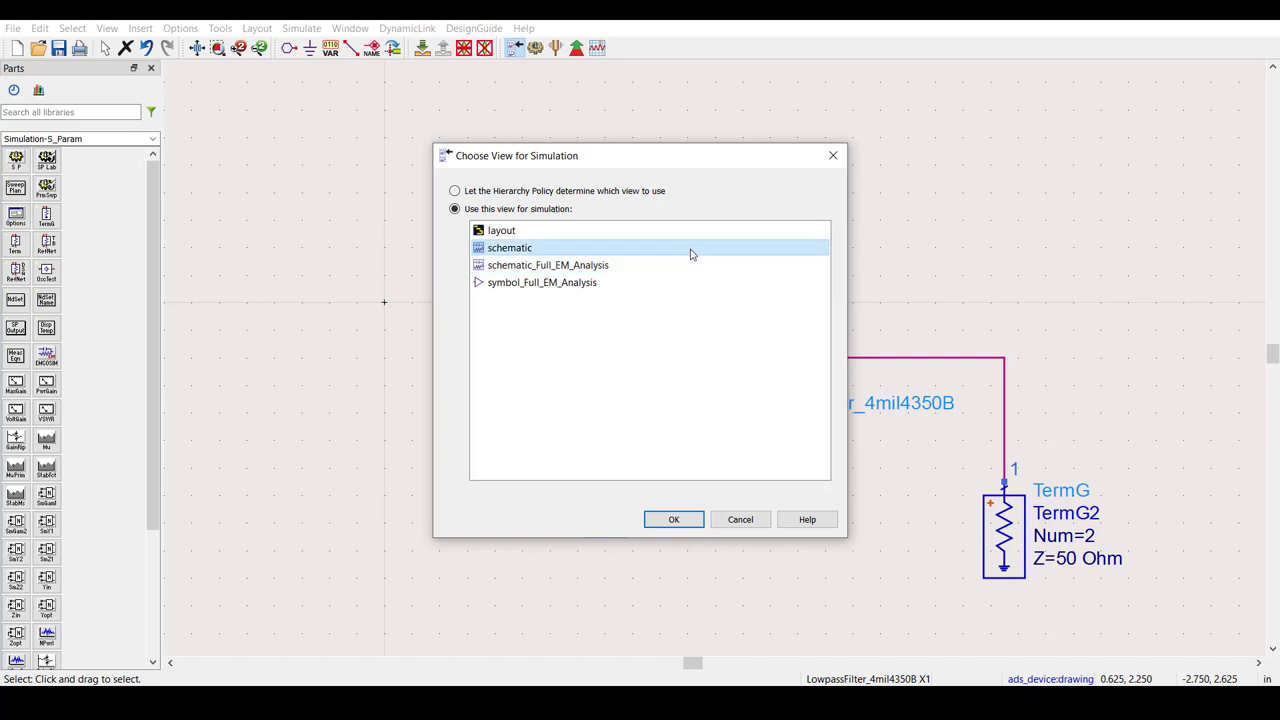
pyautogui.click(674, 520)
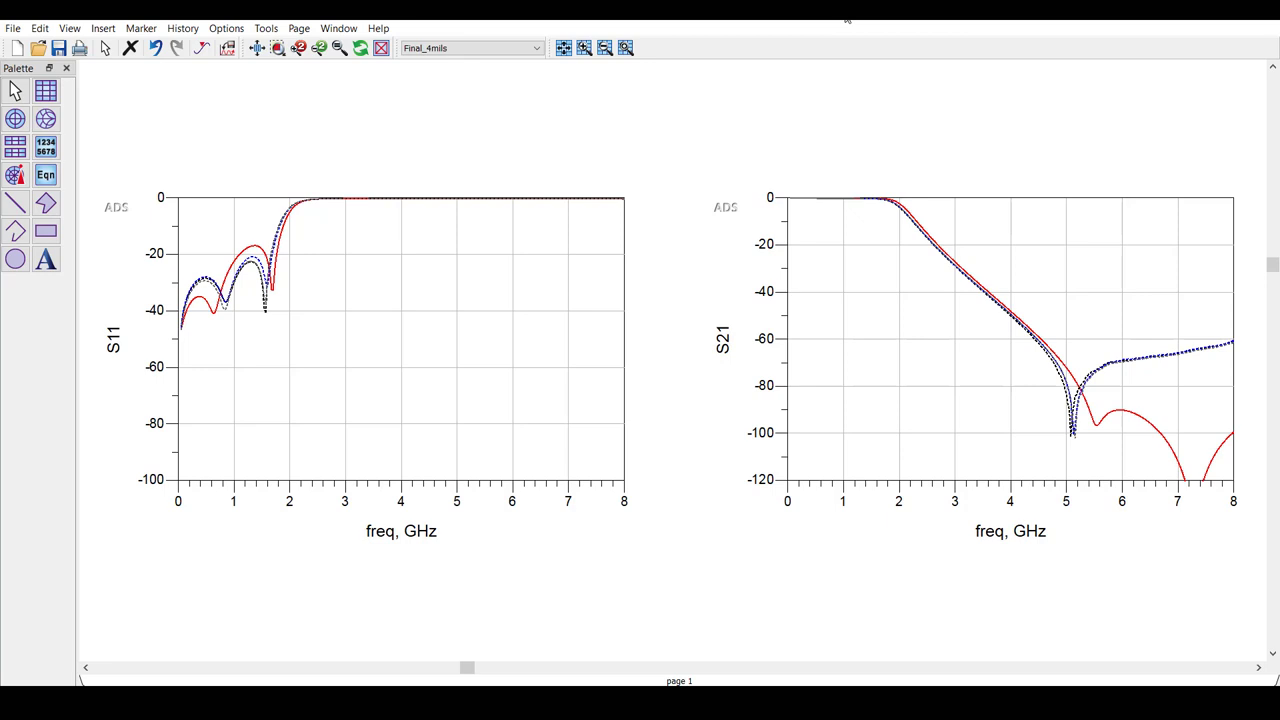
# Switch X1 to its schematic_Full_EM_Analysis view and run the S-parameter simulation
pyautogui.hotkey('alt', 'Tab')
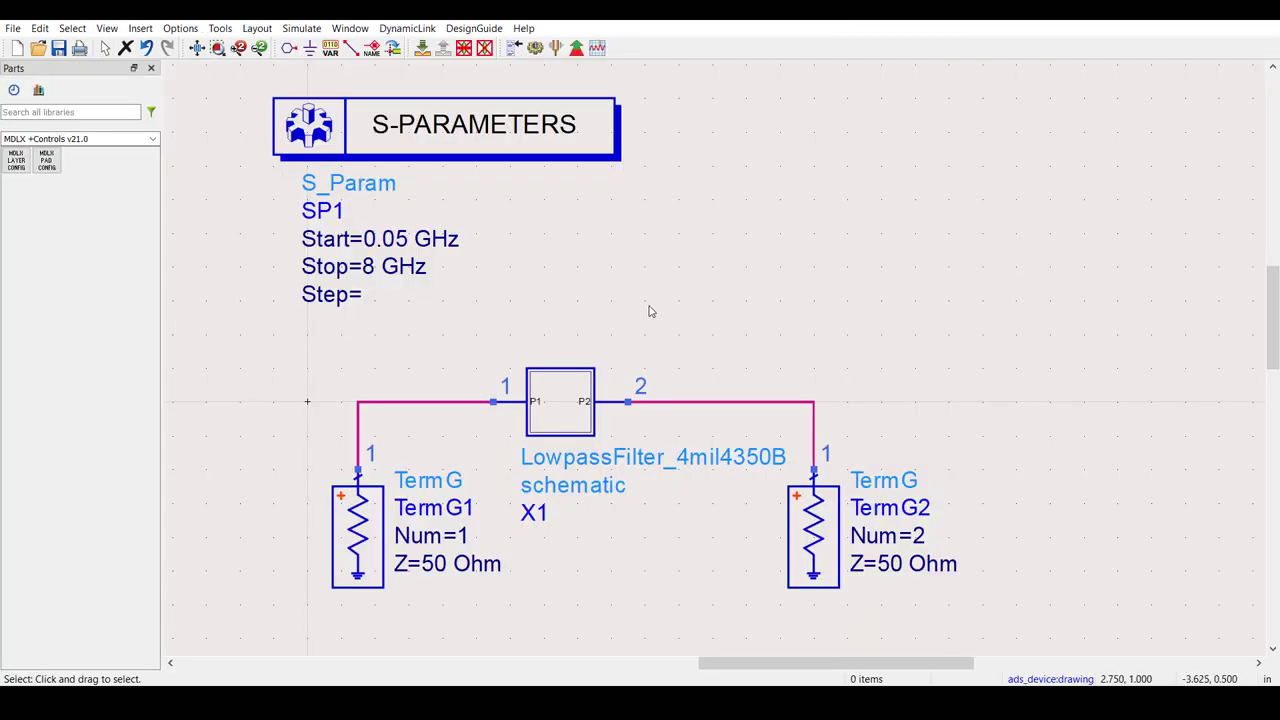
pyautogui.click(566, 400)
pyautogui.click(513, 48)
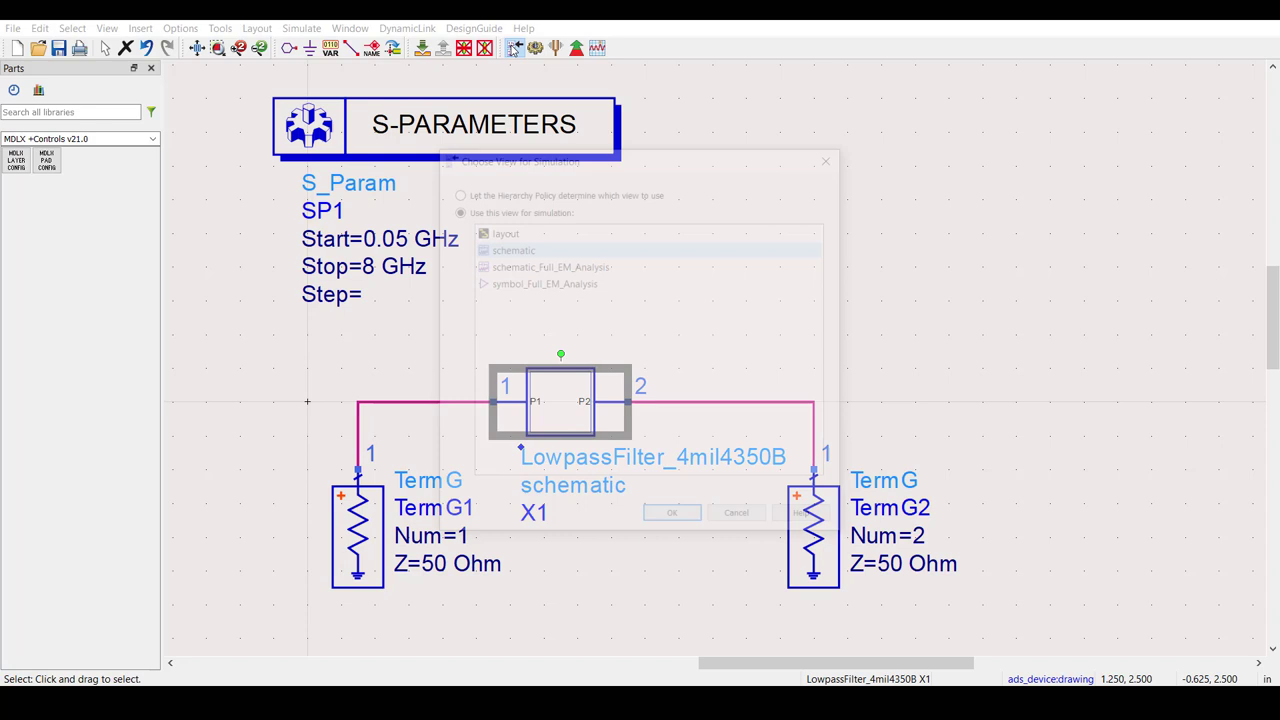
pyautogui.click(620, 266)
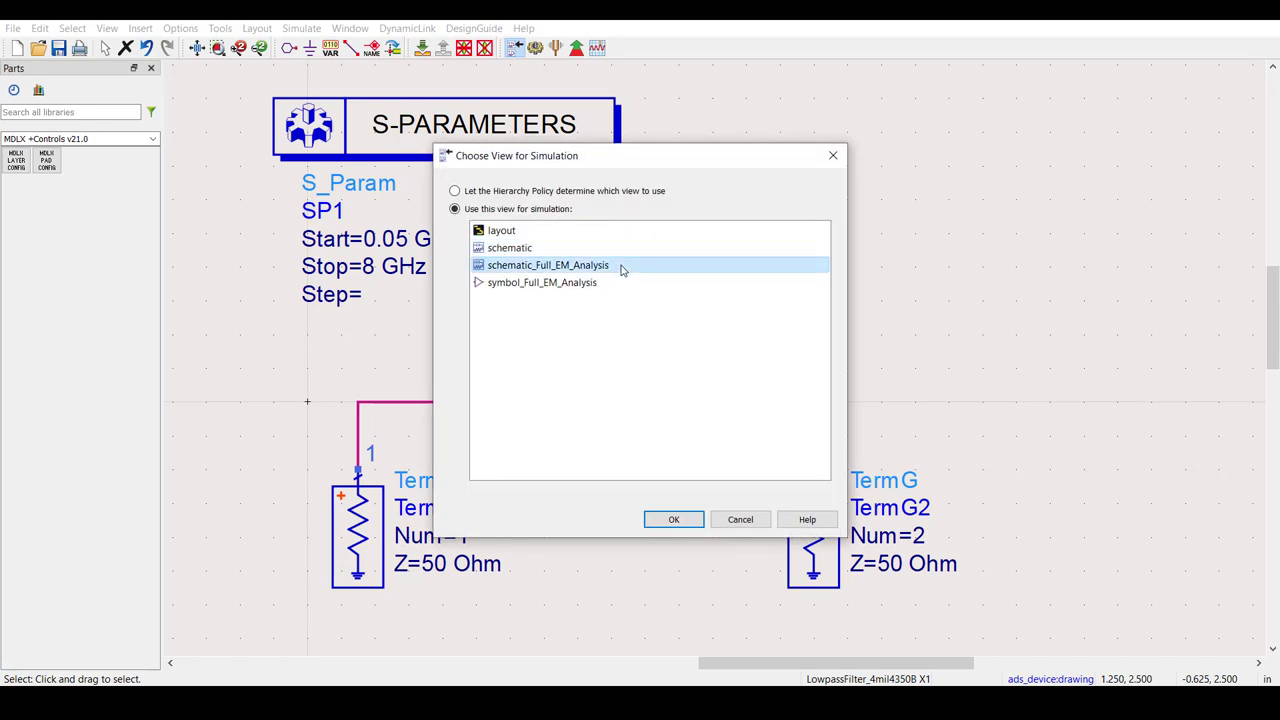
pyautogui.click(669, 518)
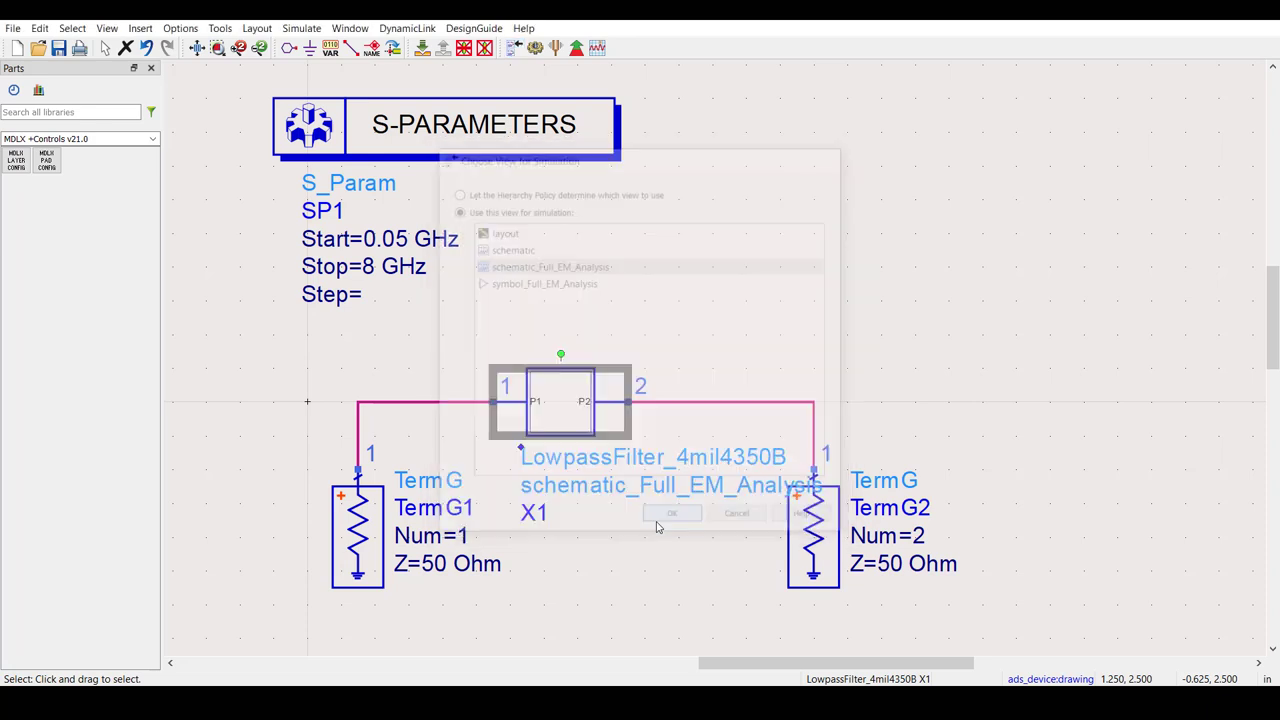
pyautogui.click(718, 314)
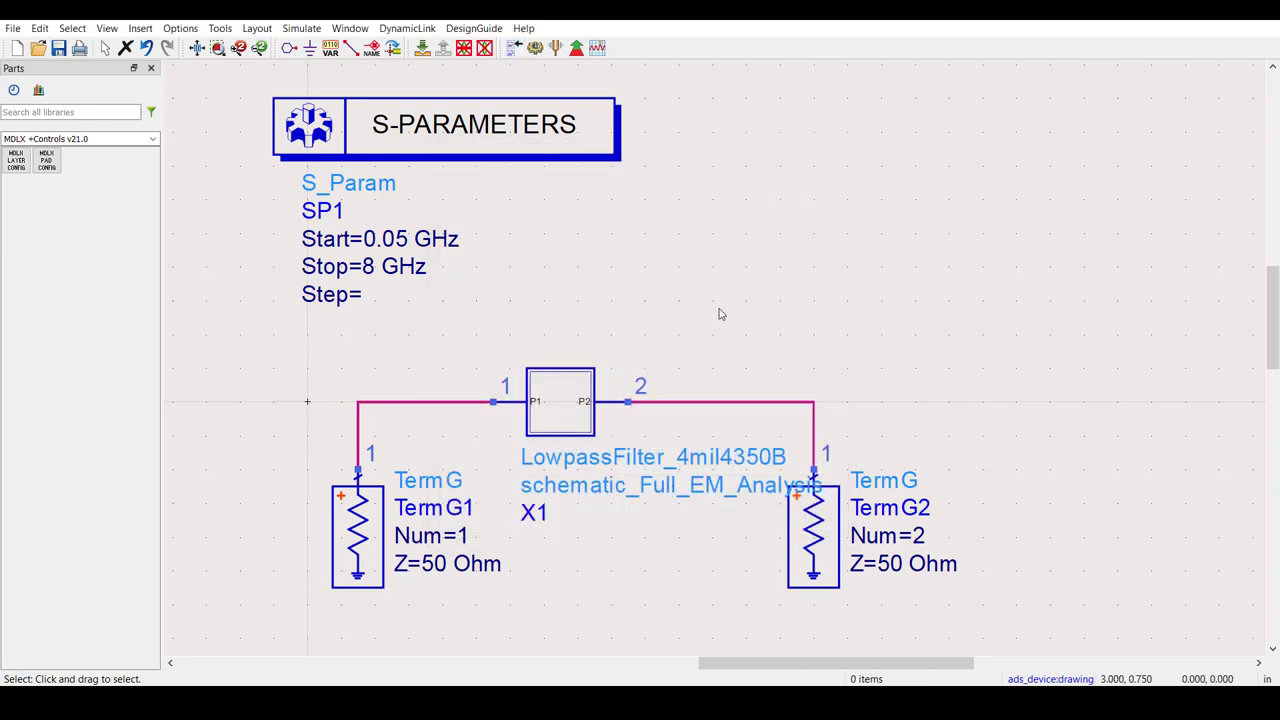
pyautogui.click(536, 48)
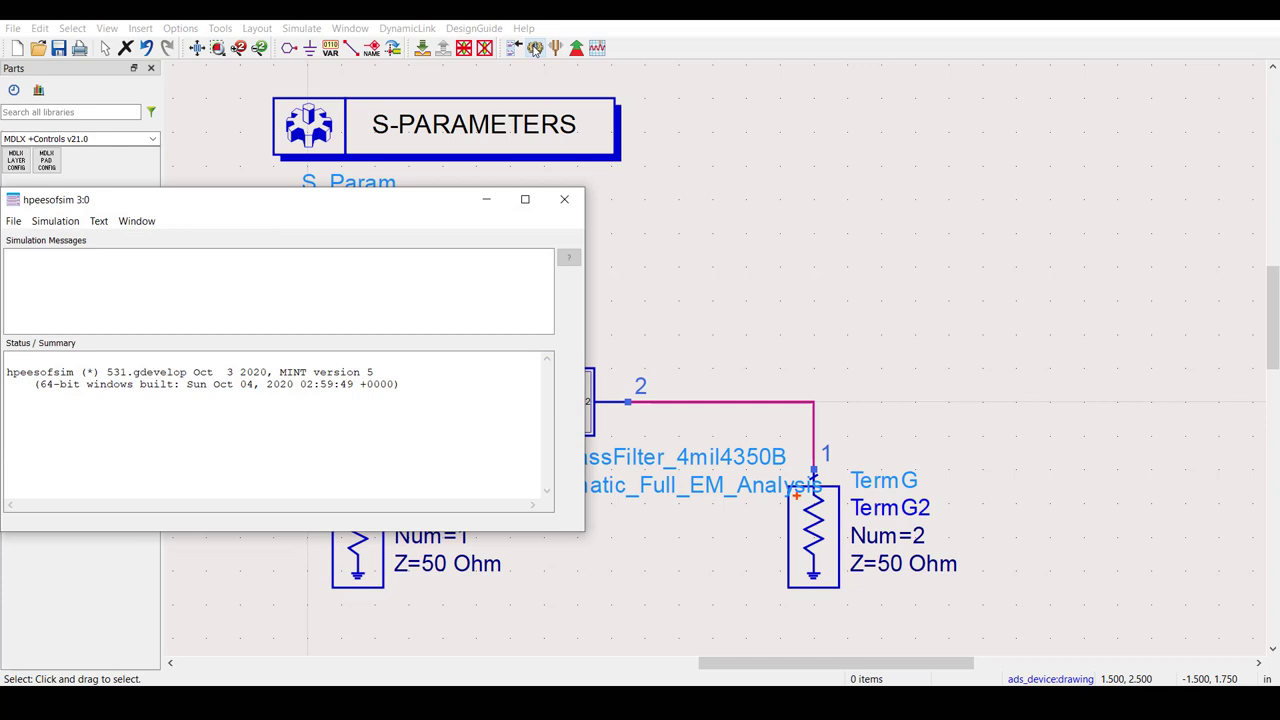